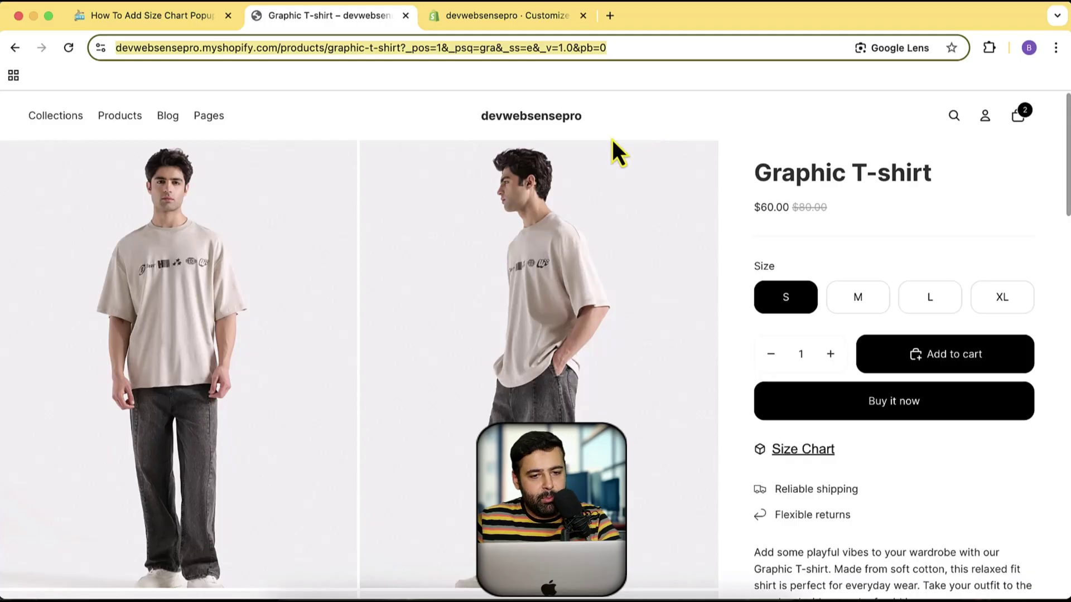
- Preview the size chart popup on the current product page, then close it
scroll(747, 224, down, 3)
scroll(742, 204, up, 3)
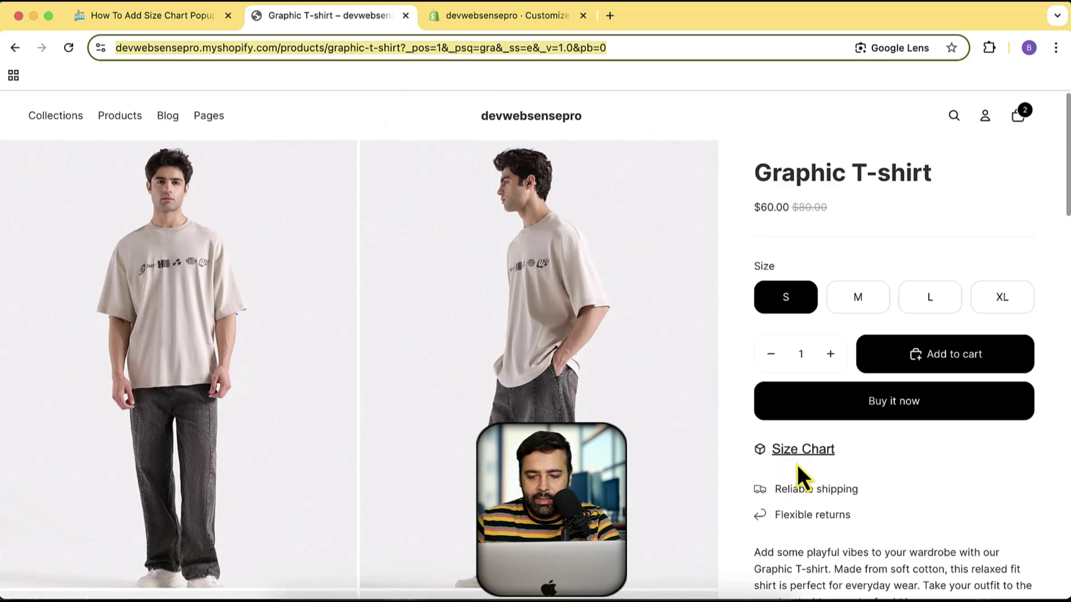
click(805, 450)
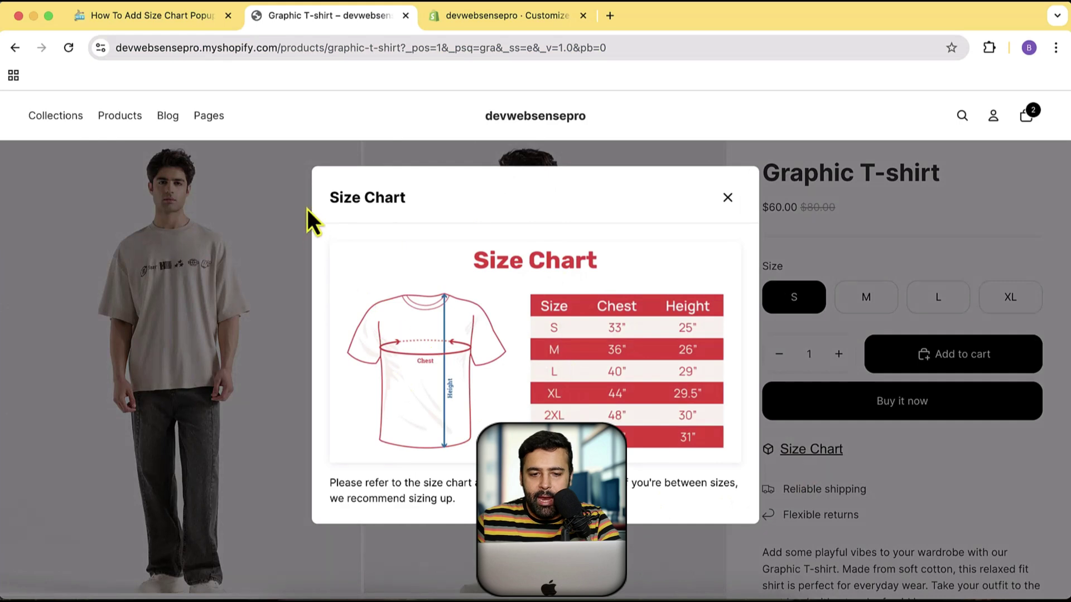
click(727, 198)
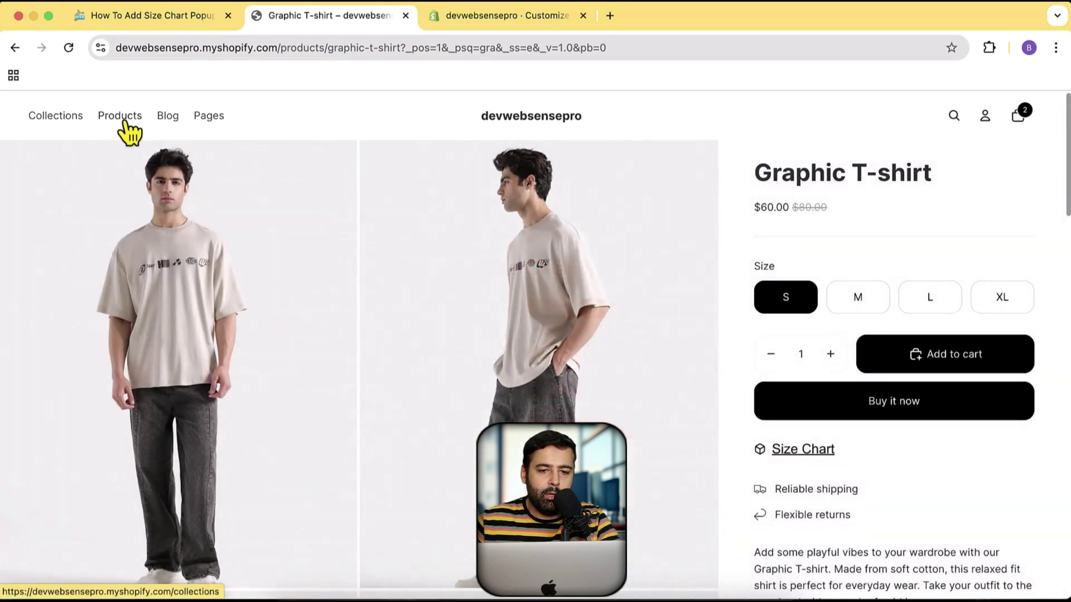
- Open collections in a new tab, then open the pink Cotton Blend Basic Shorts page from home
super+click(127, 121)
drag(500, 15, 300, 20)
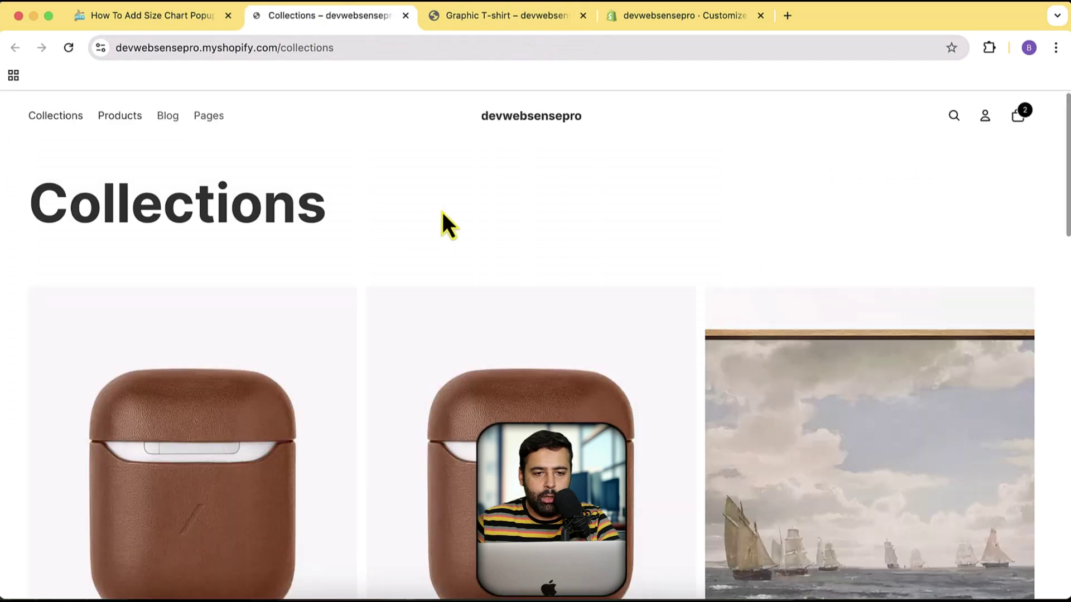
scroll(710, 227, down, 5)
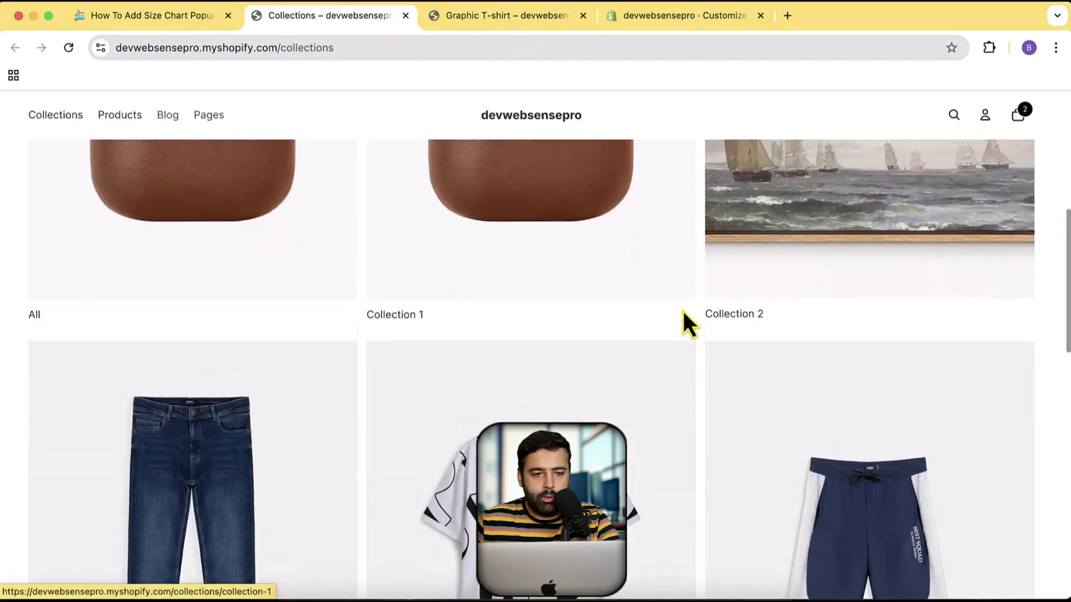
click(58, 119)
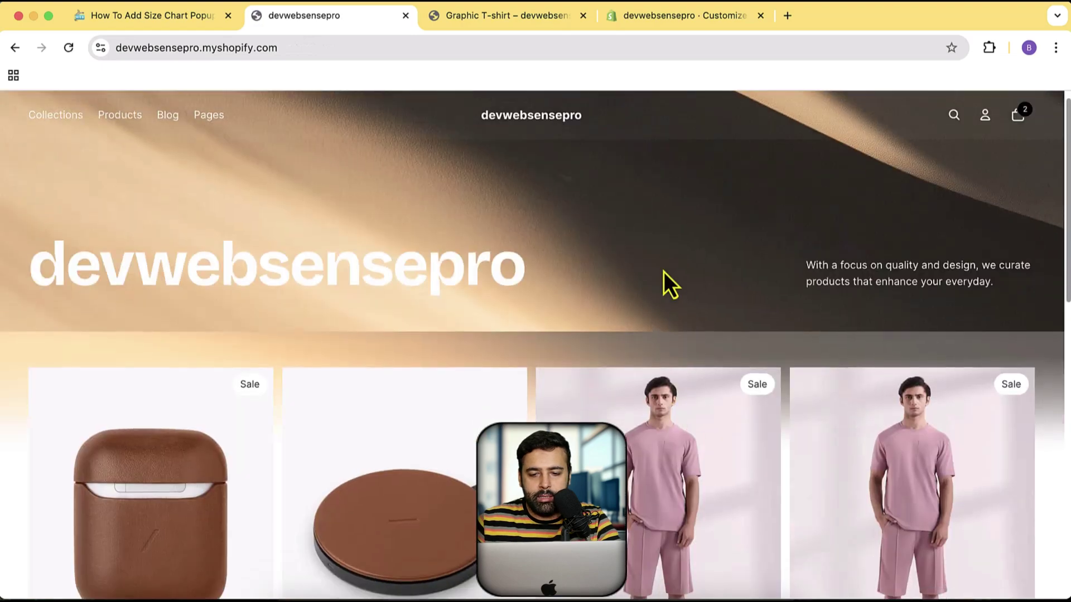
scroll(666, 279, down, 2)
click(610, 410)
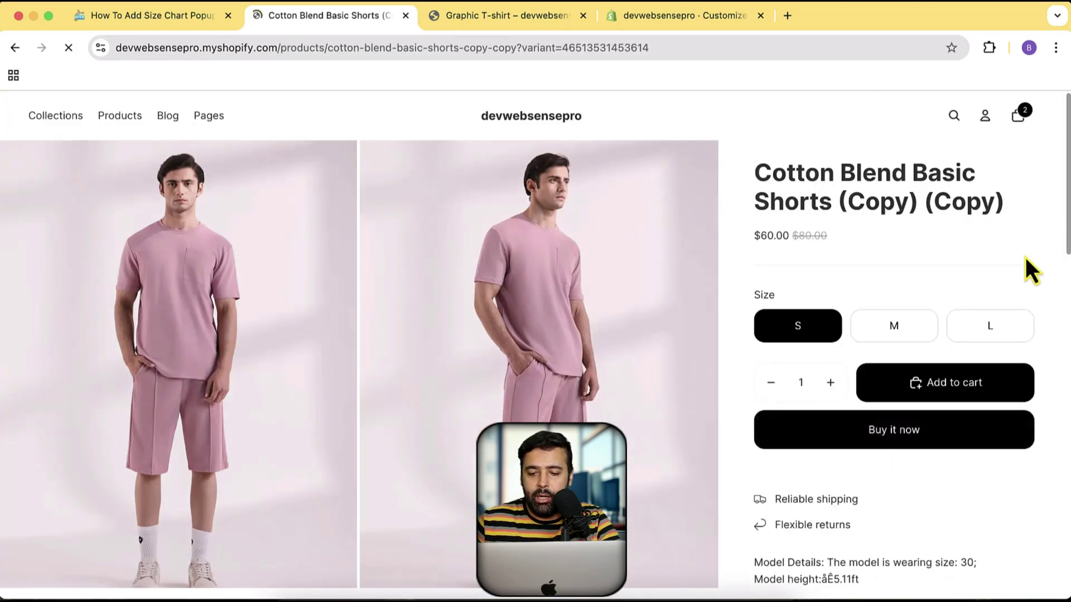
scroll(1032, 270, down, 2)
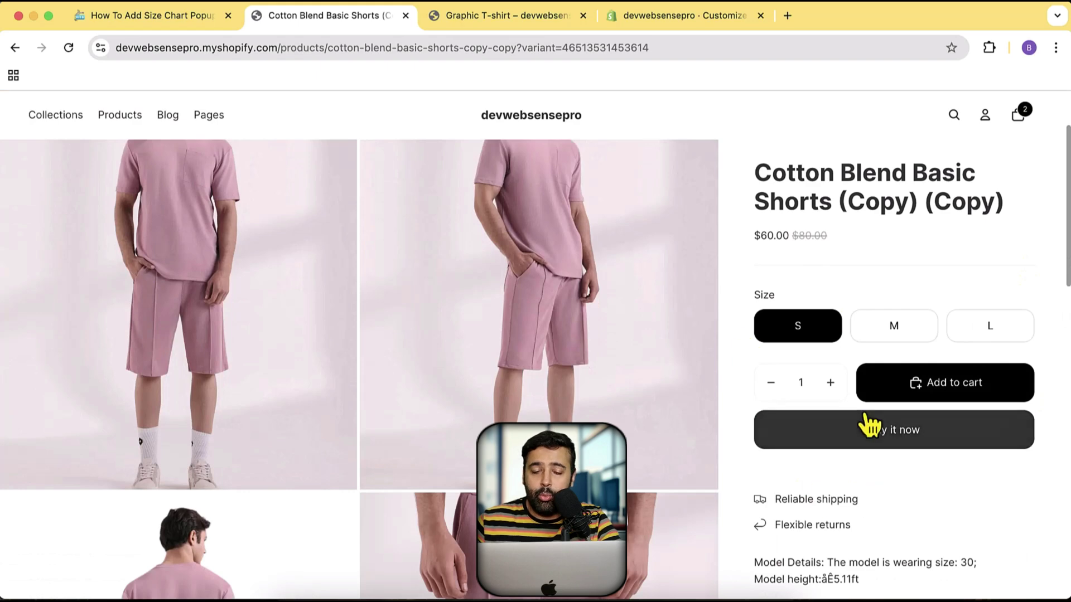
scroll(866, 390, up, 2)
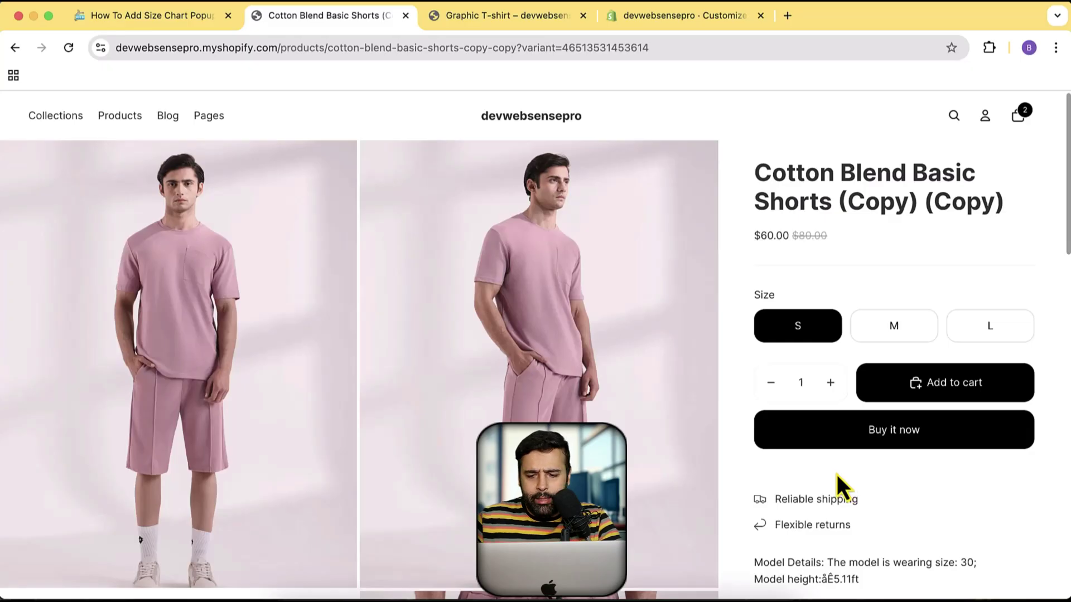
scroll(635, 316, down, 5)
scroll(705, 335, up, 5)
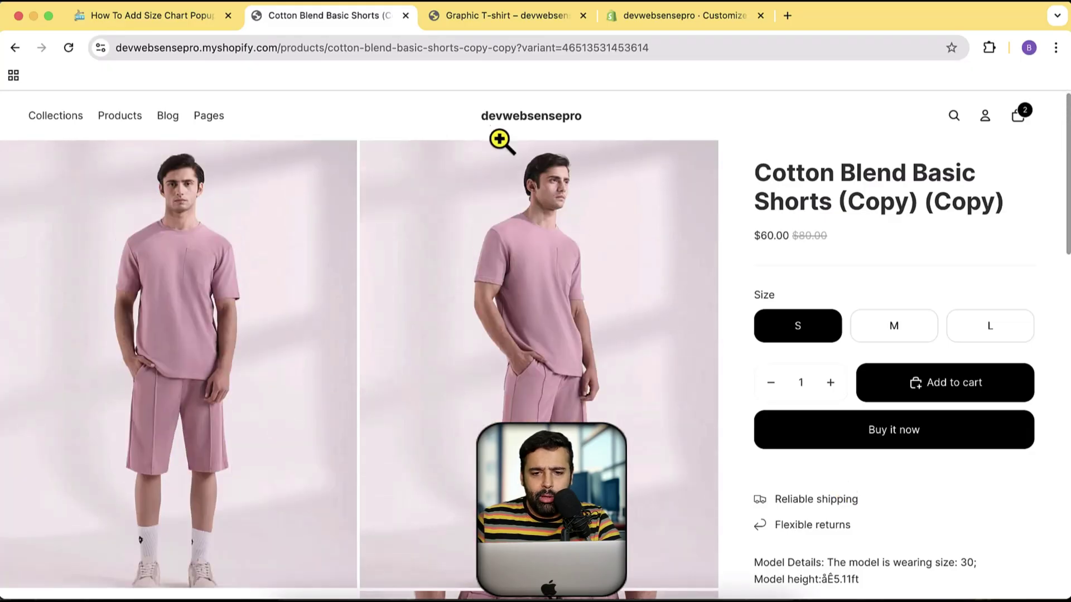
- In the theme editor, change the size chart trigger text to 'Size Chart New'
click(641, 22)
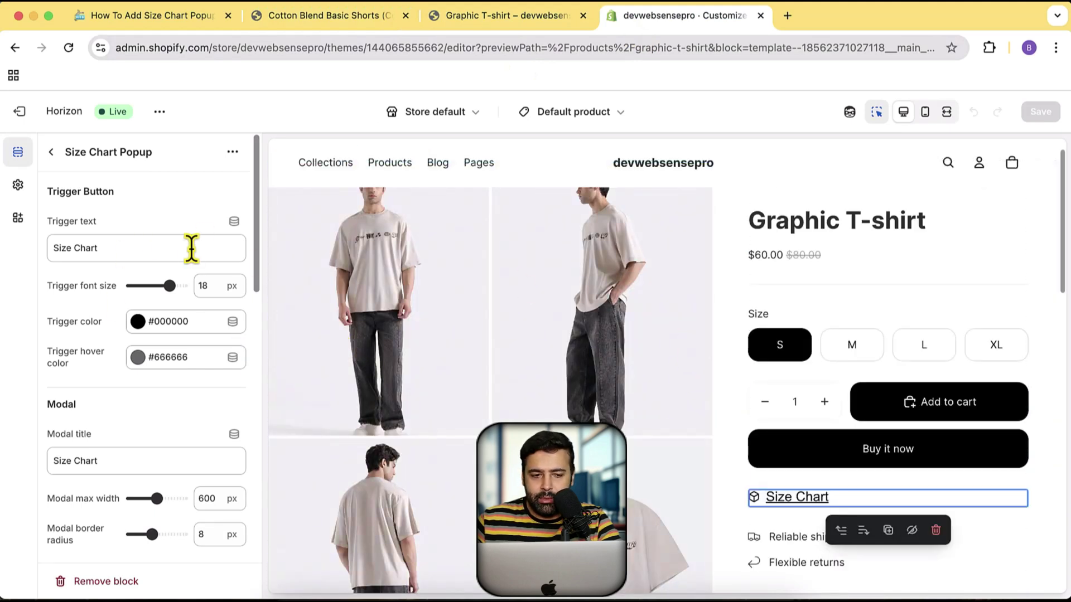
drag(108, 249, 58, 248)
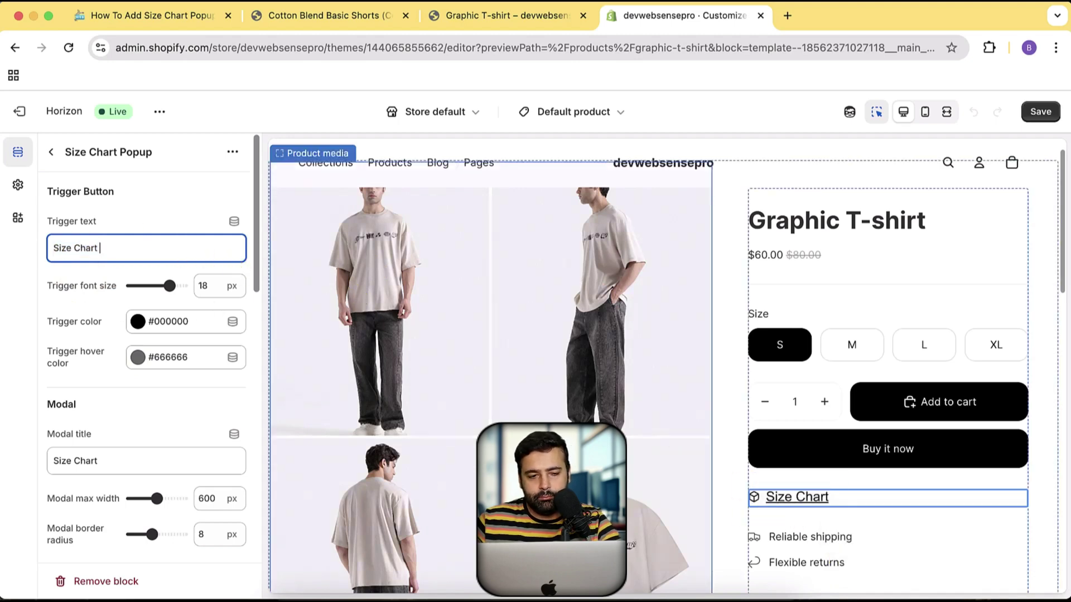
text(New)
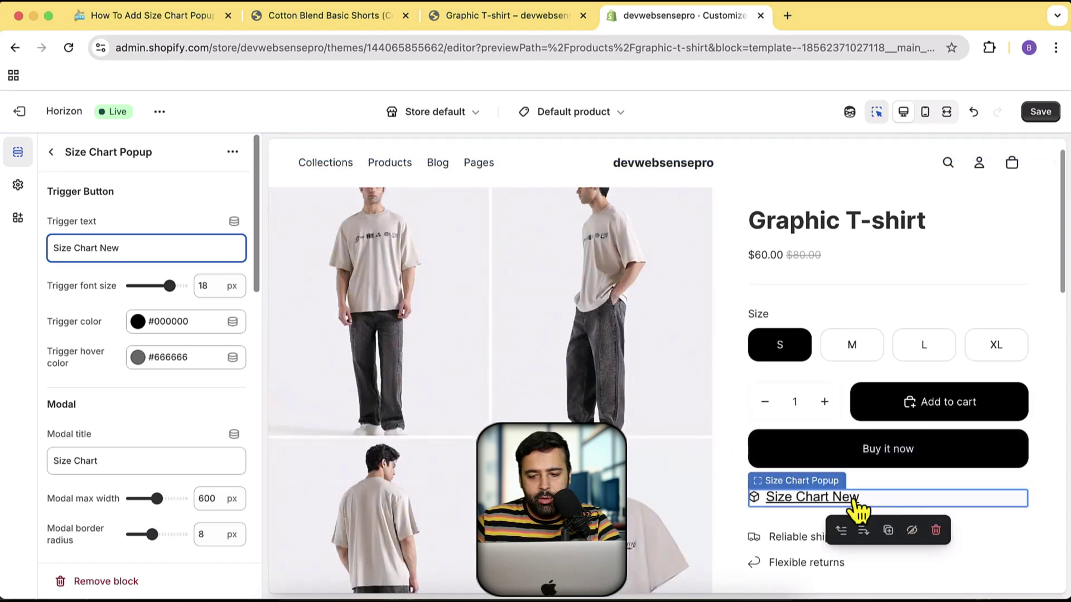
- Set the trigger font size to 16 px and its colour to red #F12323
scroll(948, 384, down, 5)
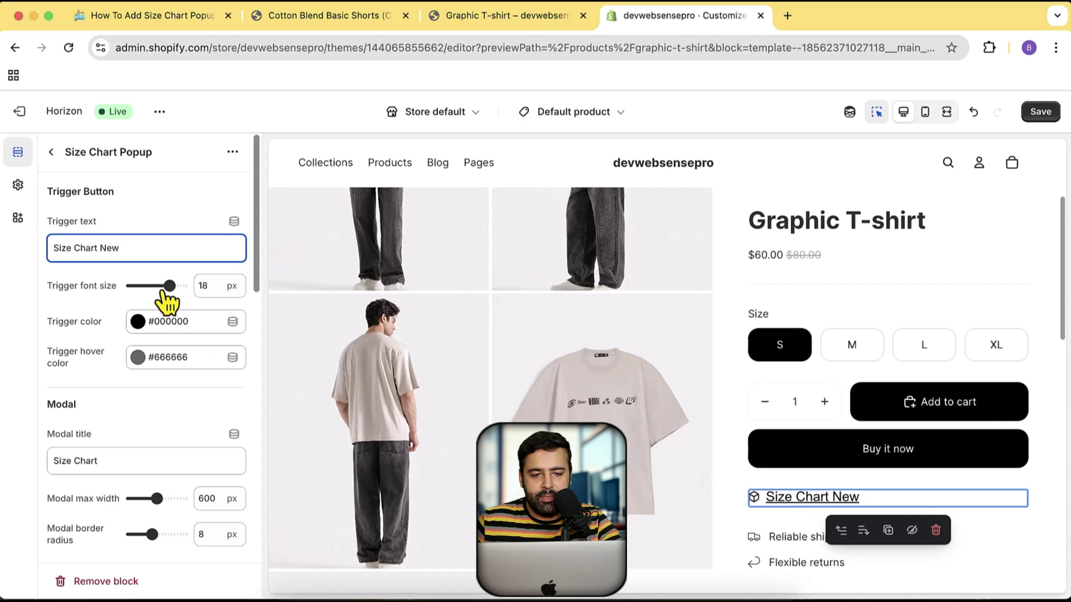
click(145, 286)
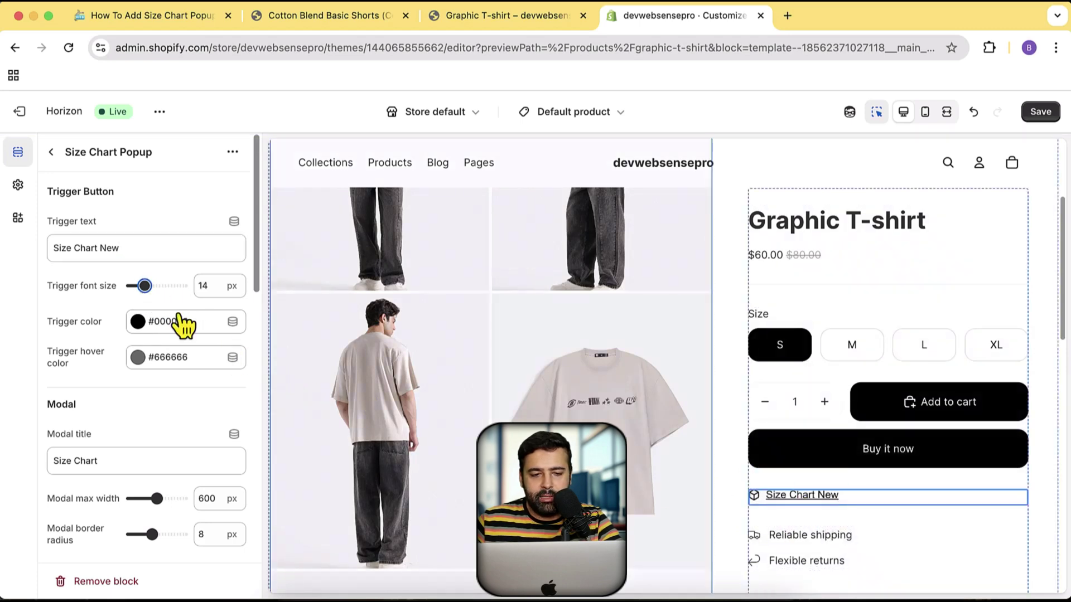
click(159, 286)
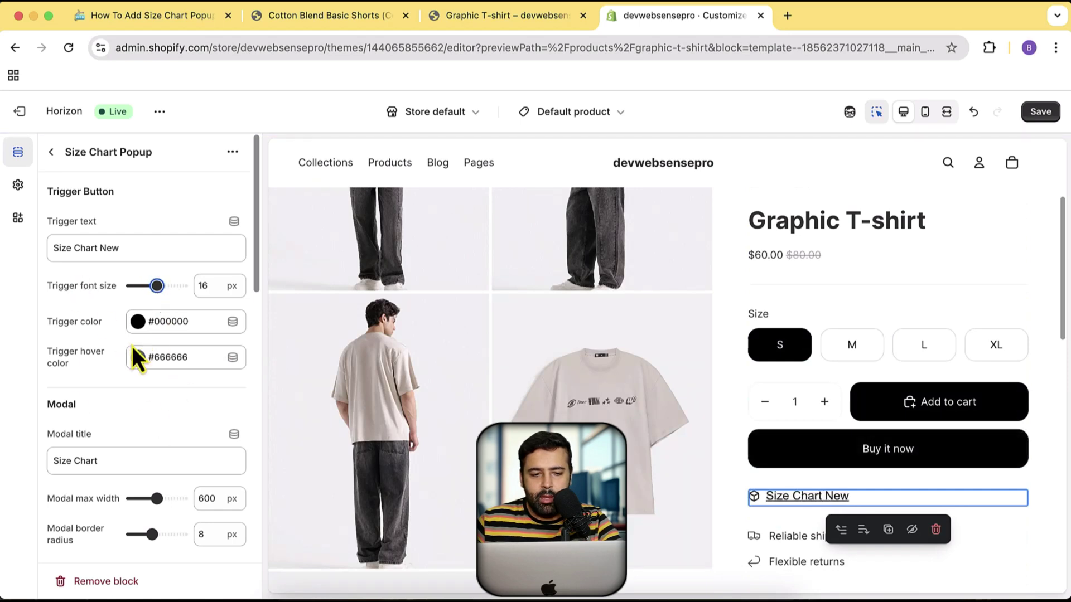
click(151, 329)
click(233, 349)
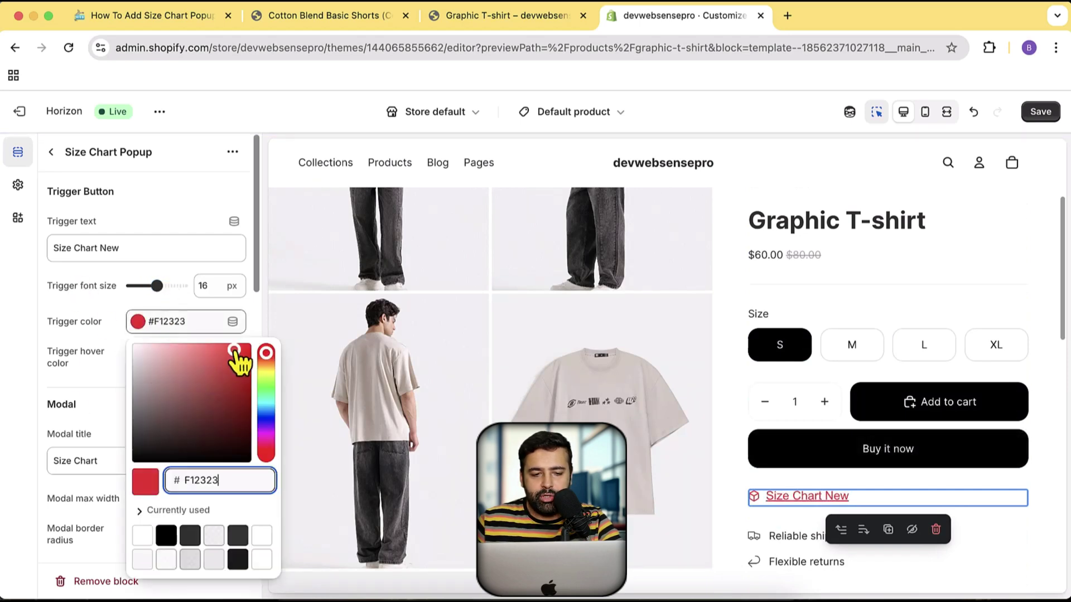
click(102, 378)
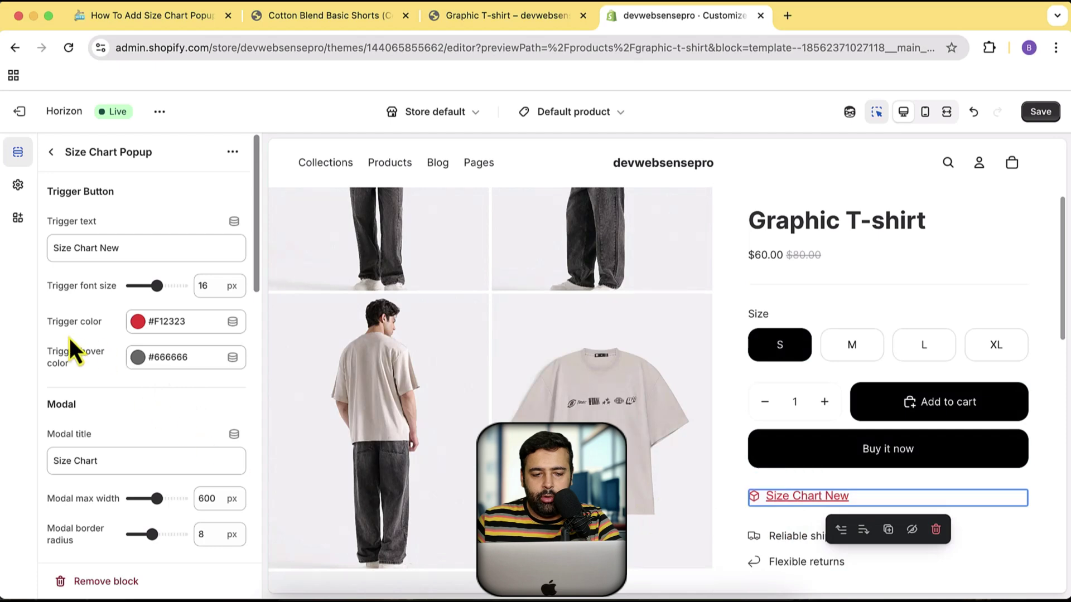
scroll(73, 351, down, 5)
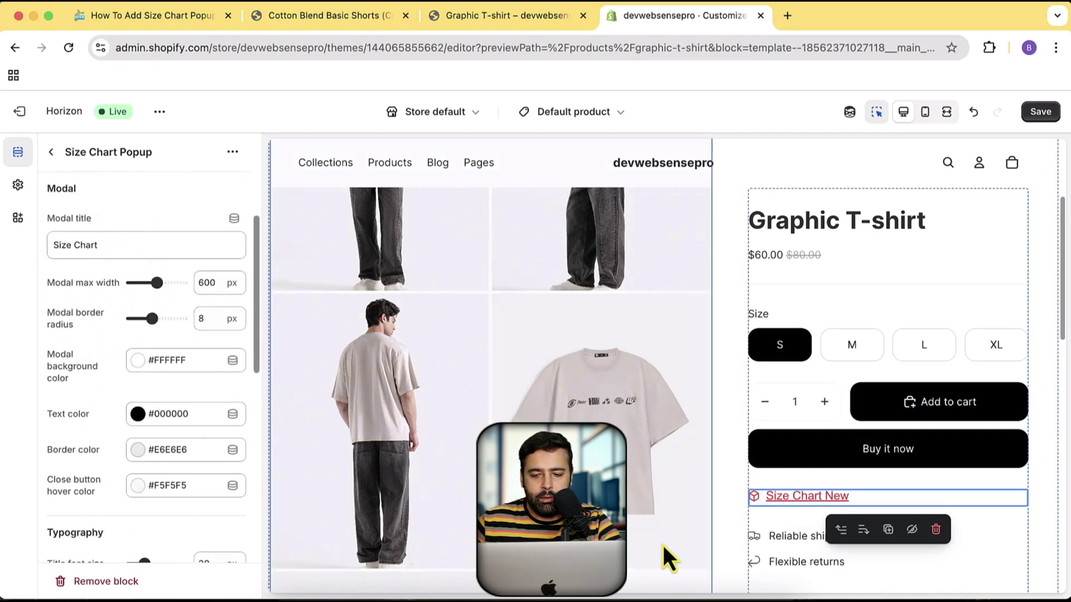
- Open the popup preview and change the modal title to 'Size Chart New'
click(787, 498)
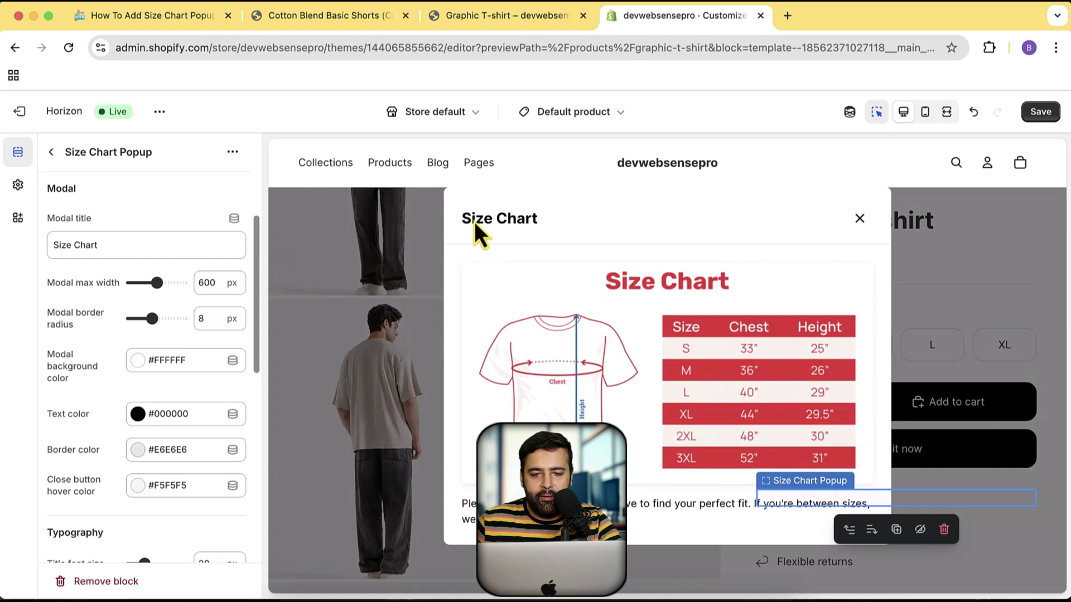
drag(471, 223, 550, 232)
click(73, 245)
drag(159, 245, 51, 244)
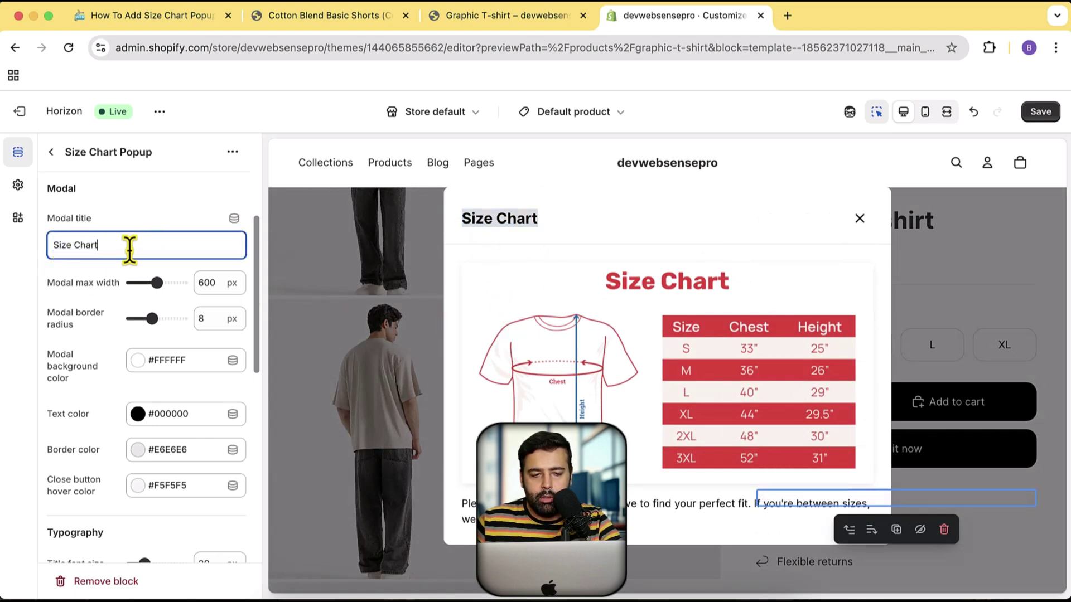
text(New)
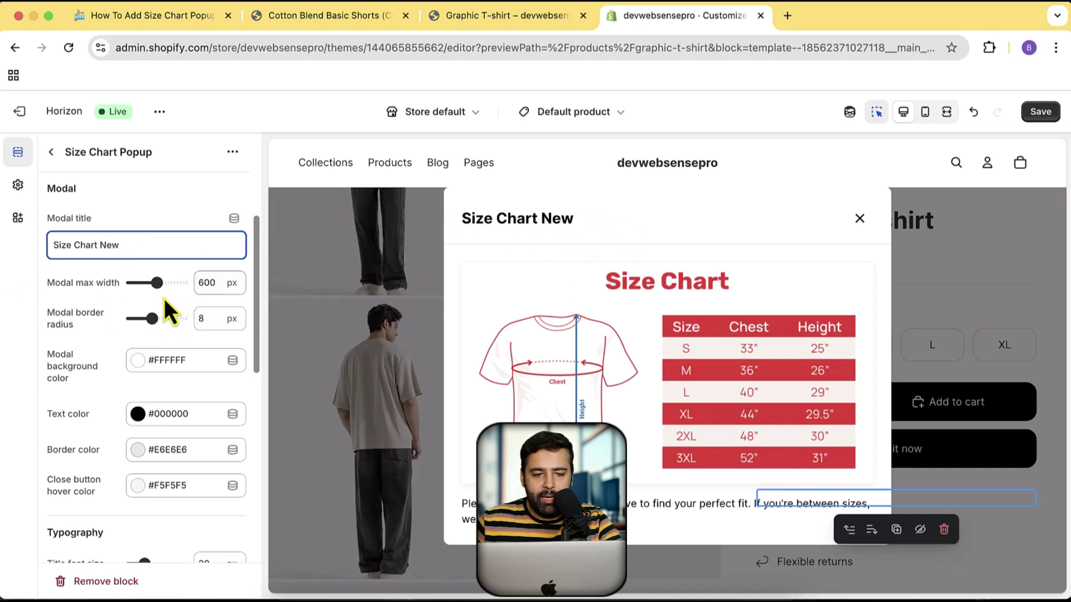
- Try a 20 px modal border radius, then return it to 8 px
scroll(188, 339, down, 1)
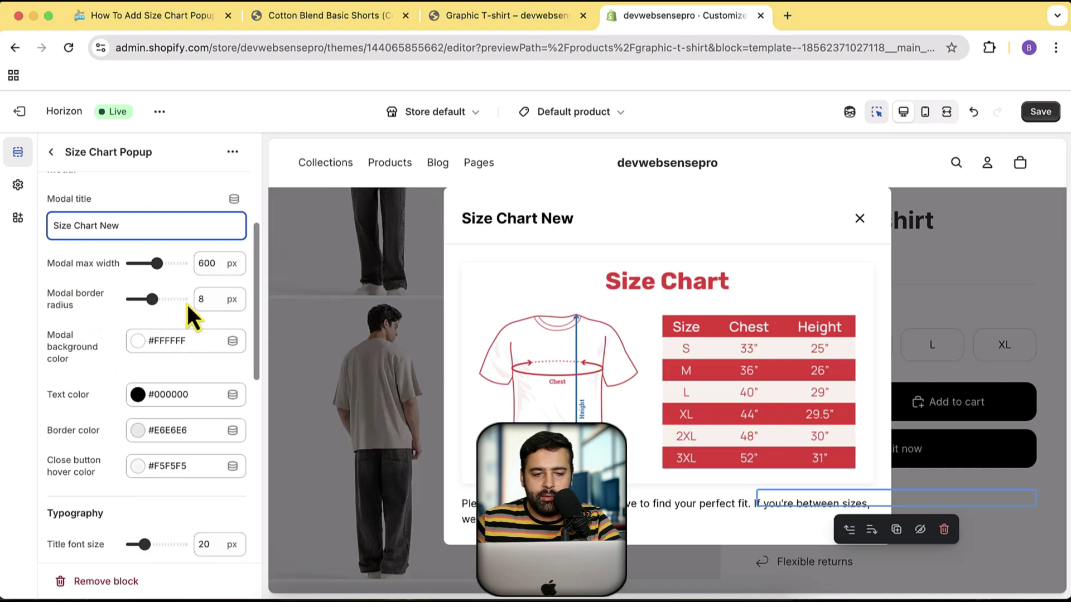
drag(157, 301, 182, 300)
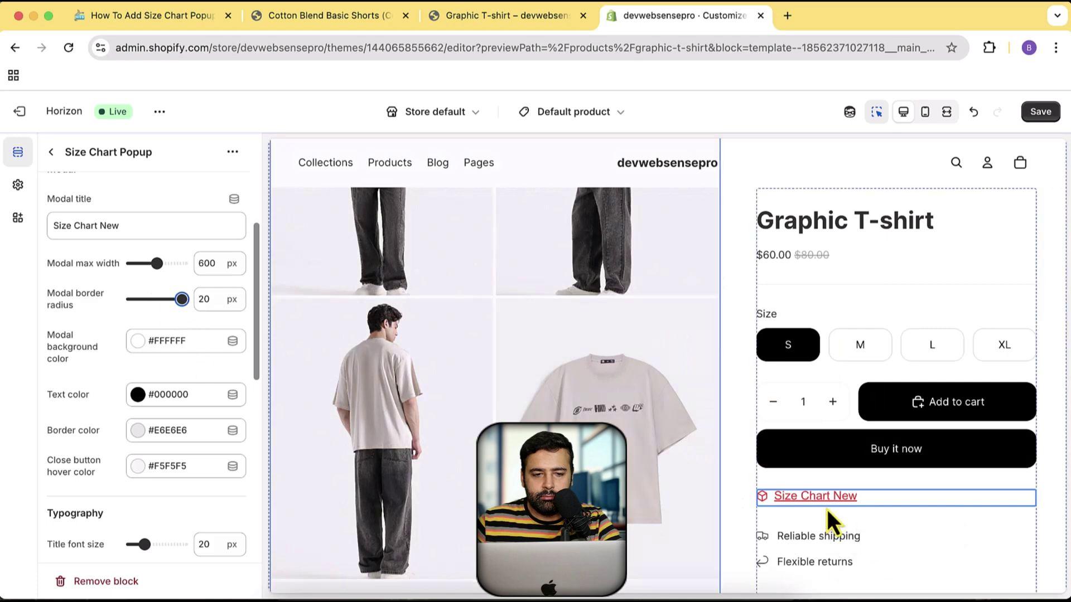
click(811, 498)
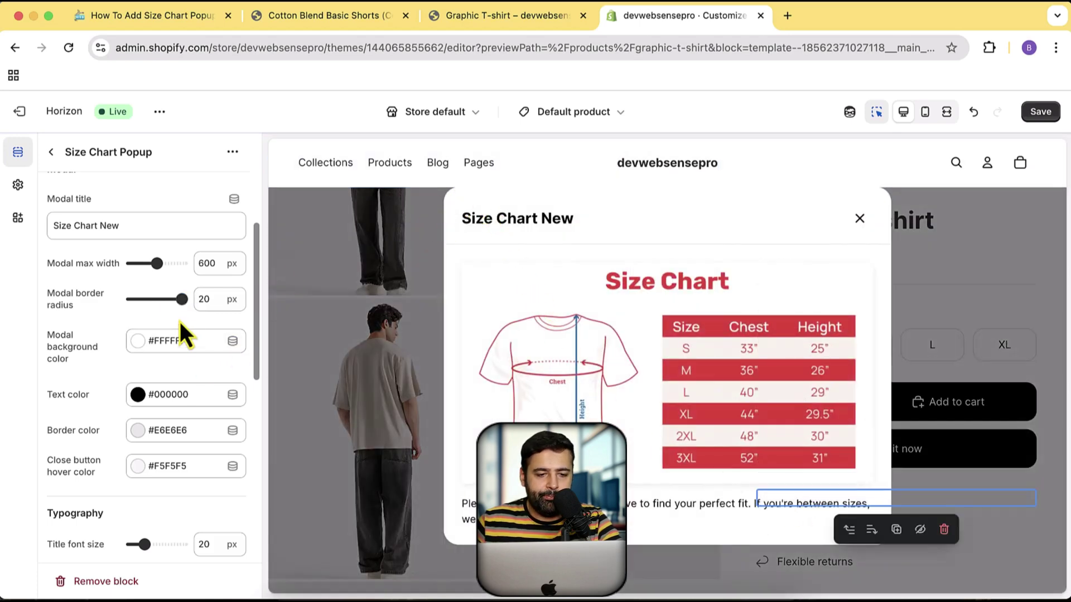
drag(136, 301, 151, 299)
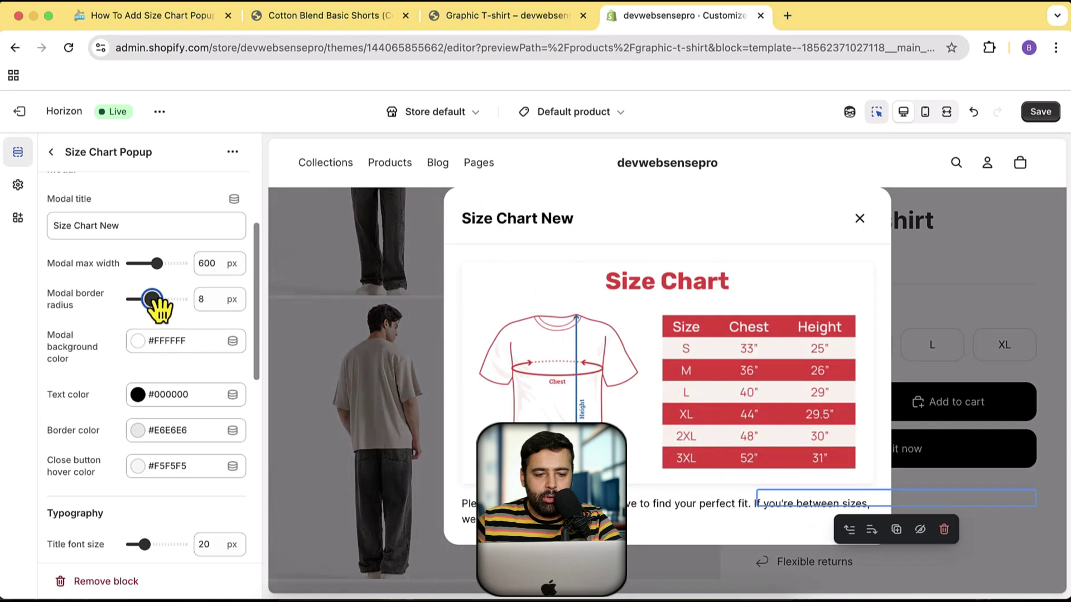
scroll(195, 360, down, 2)
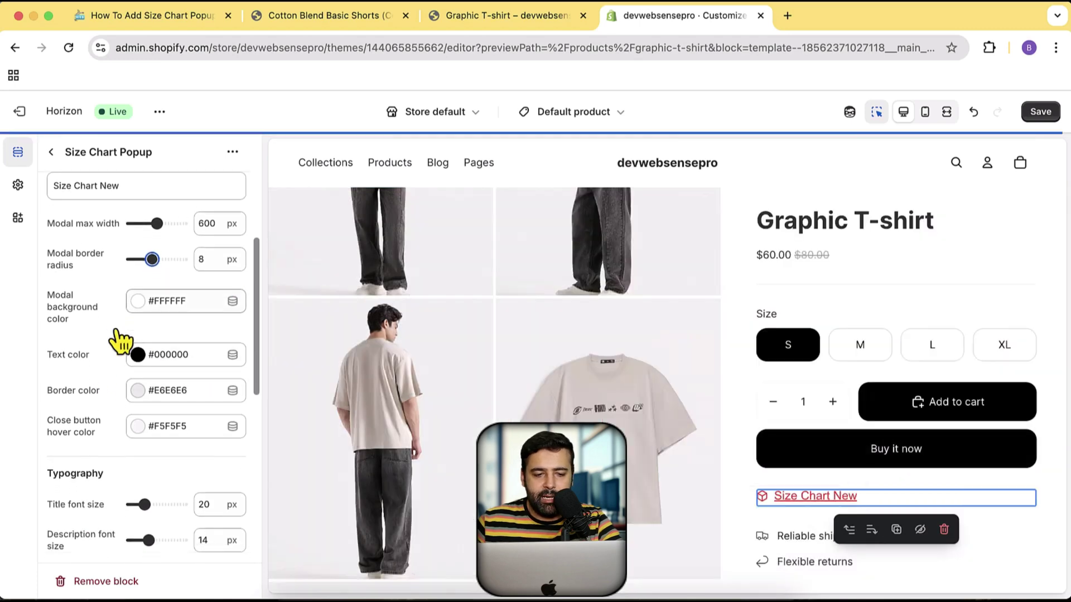
scroll(165, 399, down, 6)
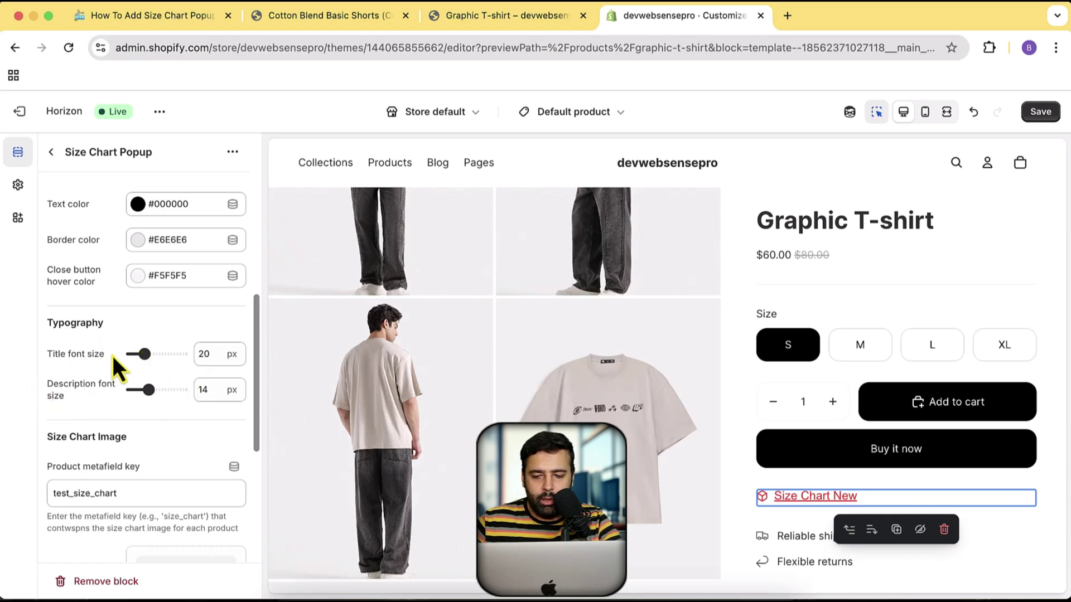
- Open the popup preview and review the metafield key test_size_chart
click(802, 500)
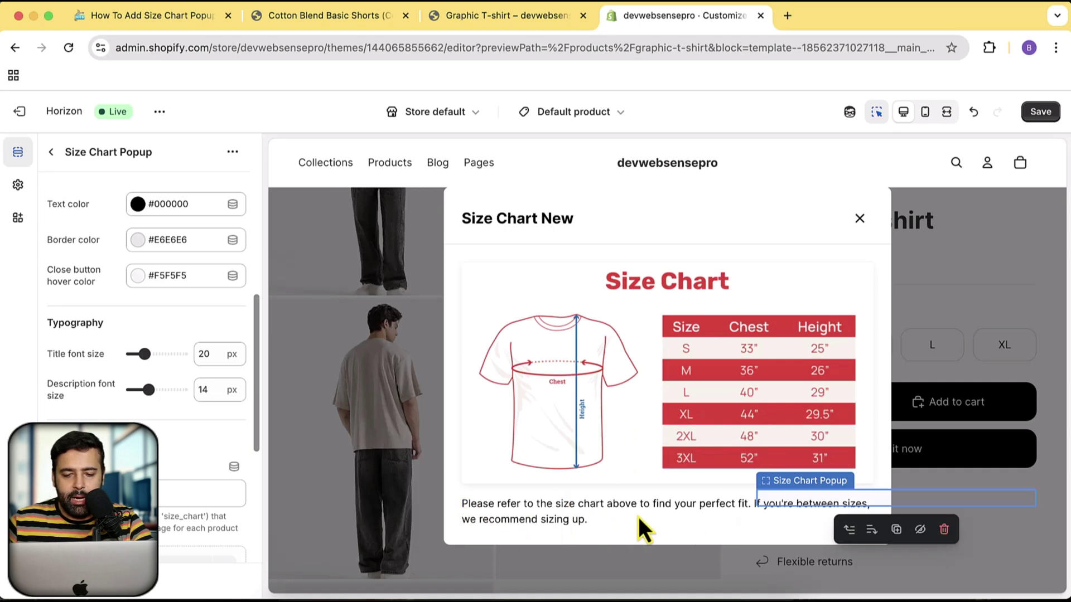
scroll(212, 343, down, 5)
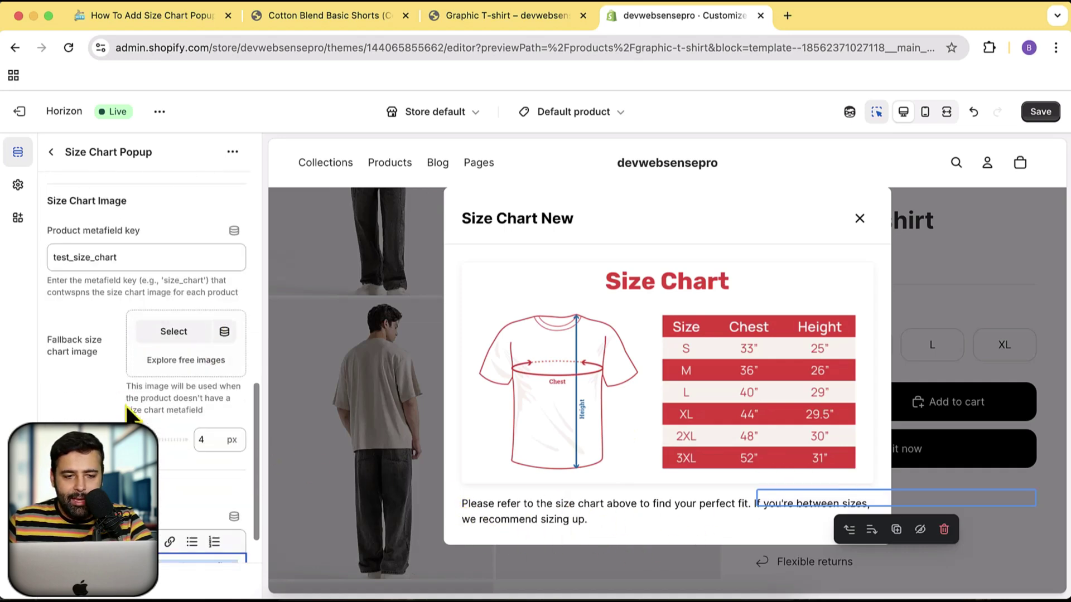
drag(132, 260, 50, 261)
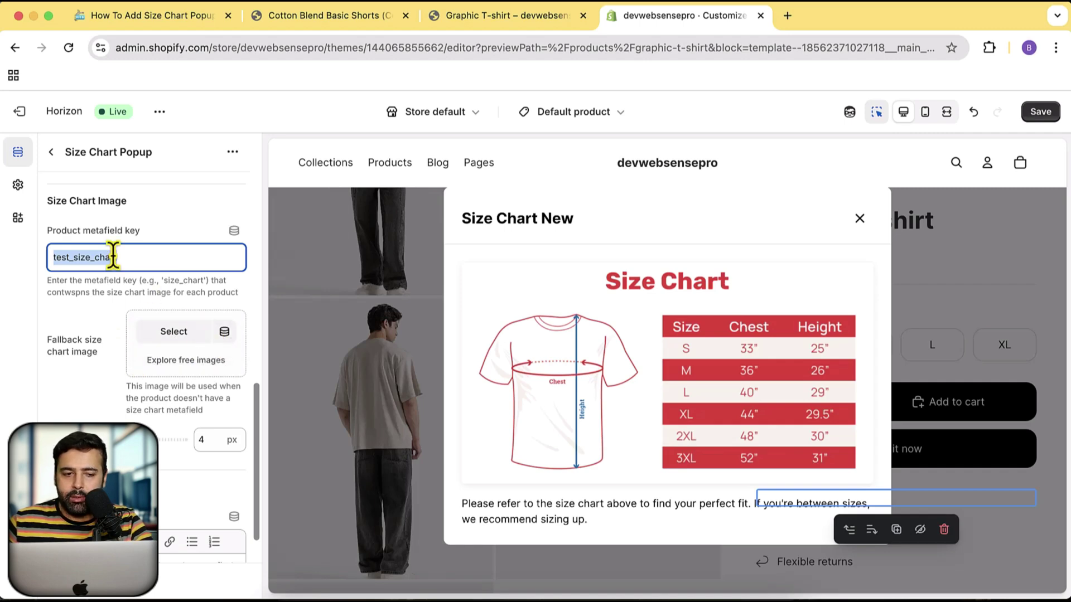
click(146, 258)
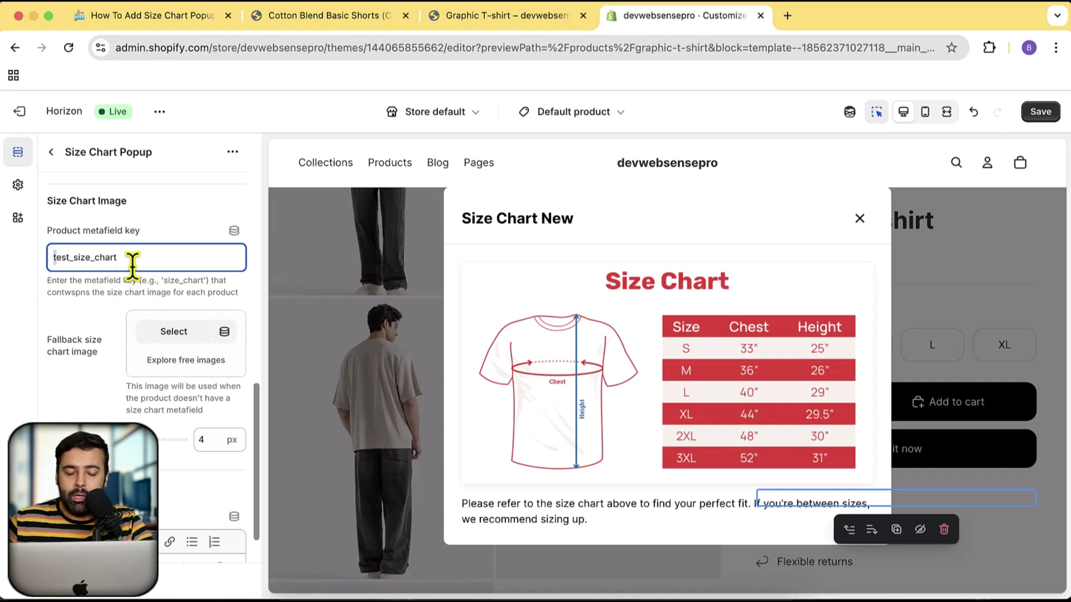
drag(119, 257, 49, 258)
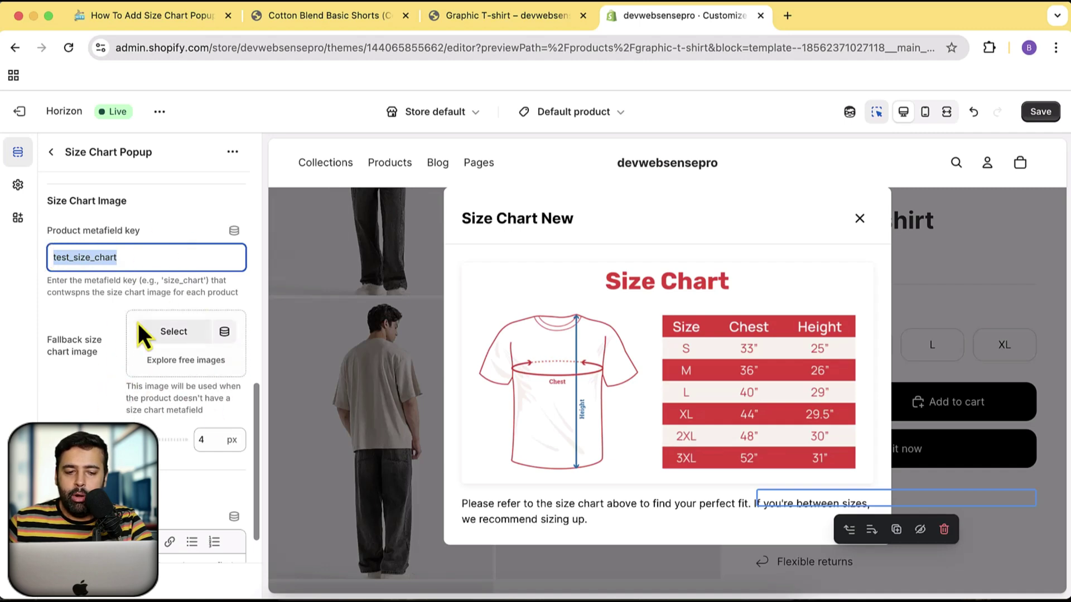
scroll(92, 347, down, 2)
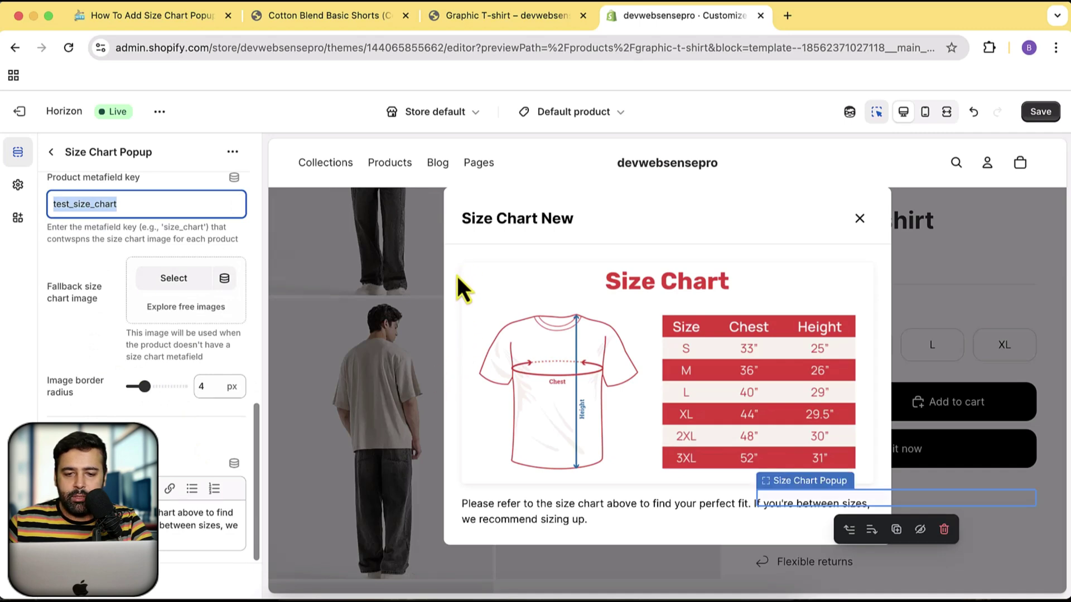
- Check the popup description text, then close the popup preview
triple_click(95, 530)
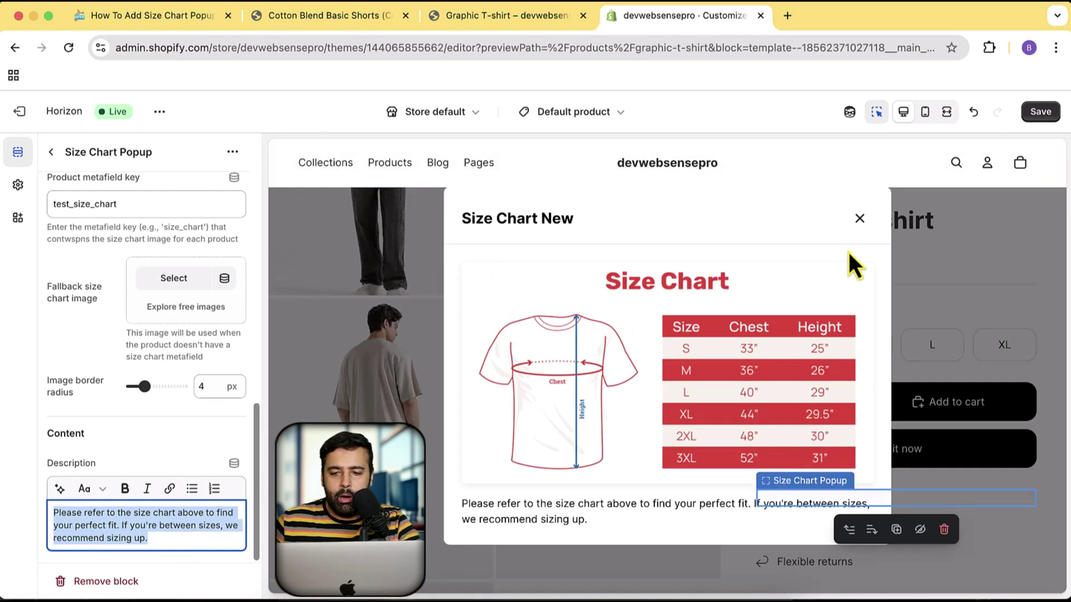
click(859, 219)
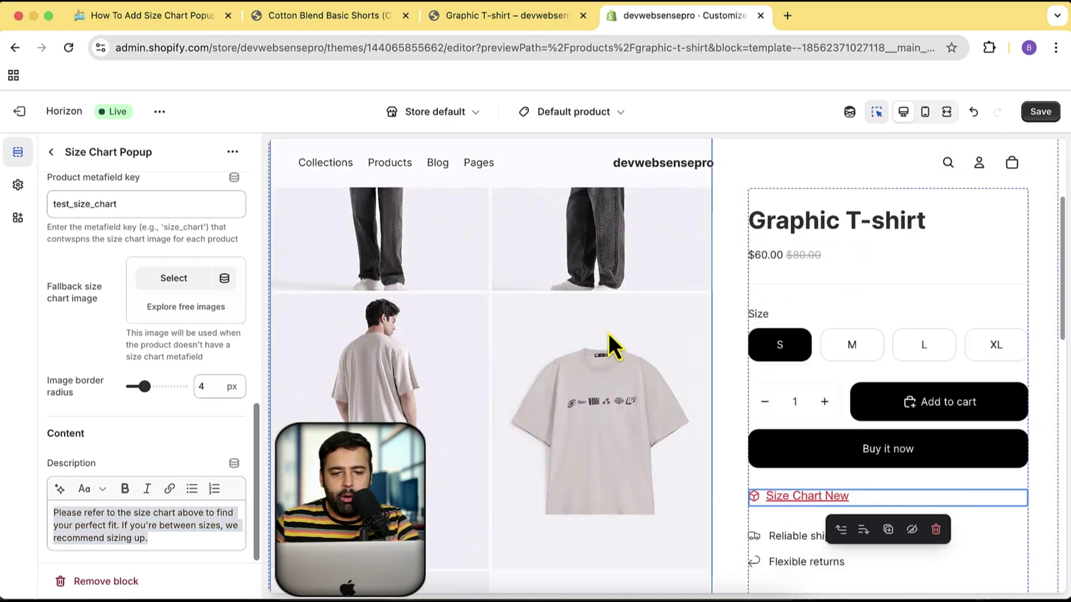
scroll(176, 333, up, 7)
- Look over the Graphic T-shirt, theme editor and Cotton Blend Basic Shorts tabs
scroll(175, 333, up, 6)
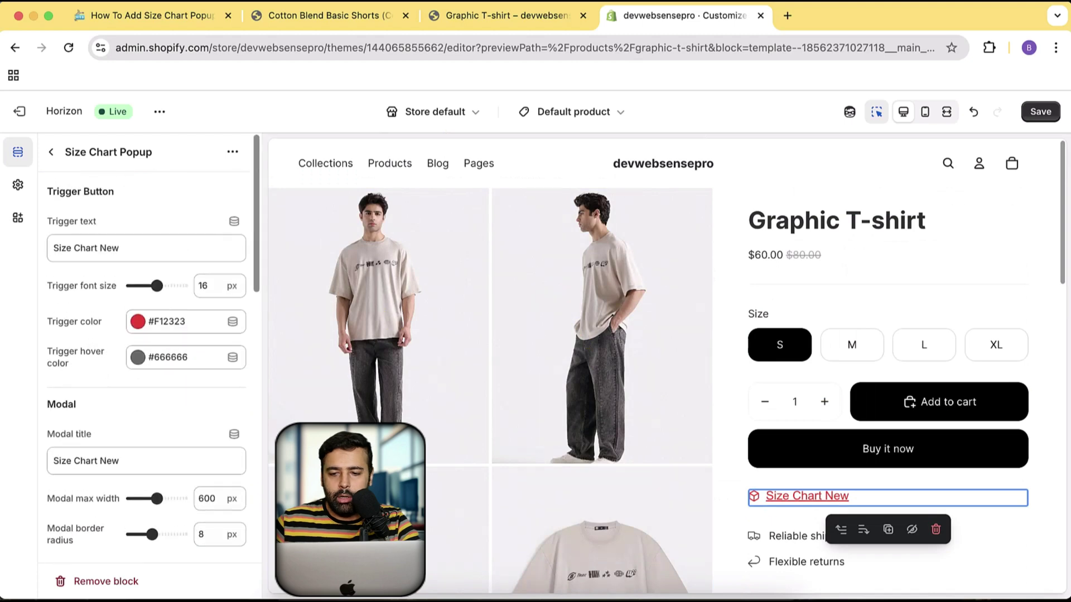
click(501, 26)
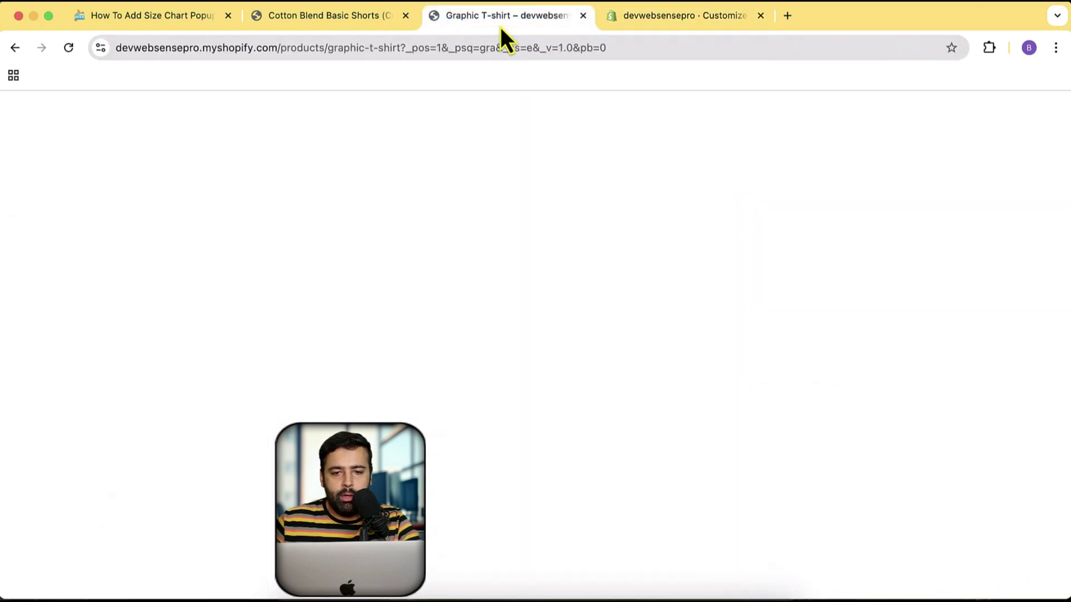
click(608, 20)
click(265, 22)
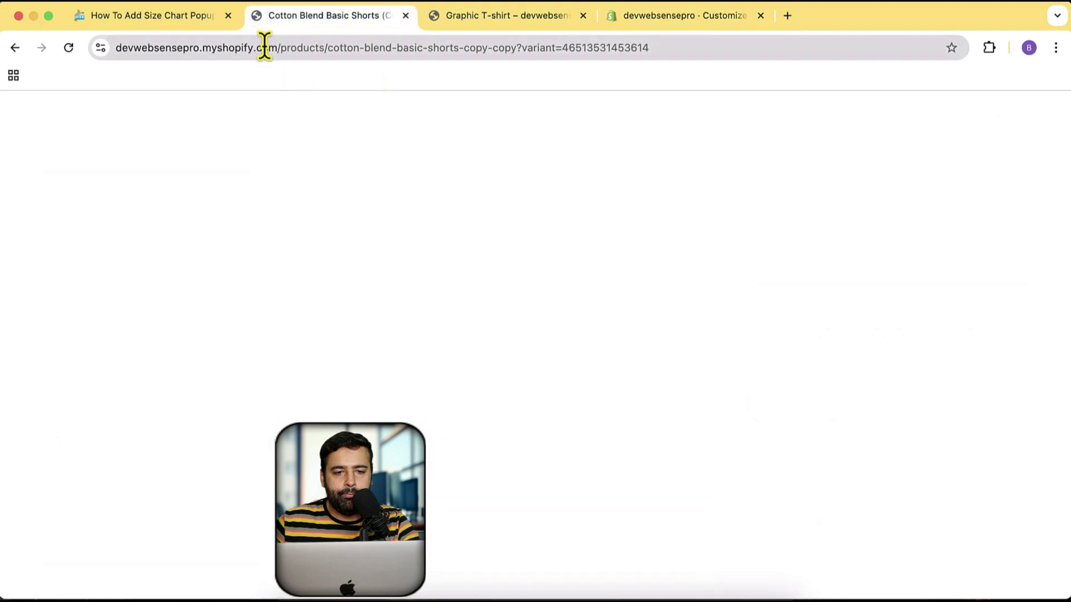
- Open the store's admin in a new browser tab
mouse_move(201, 120)
key(super+t)
text(https://devwebsensepro.myshopify.com/)
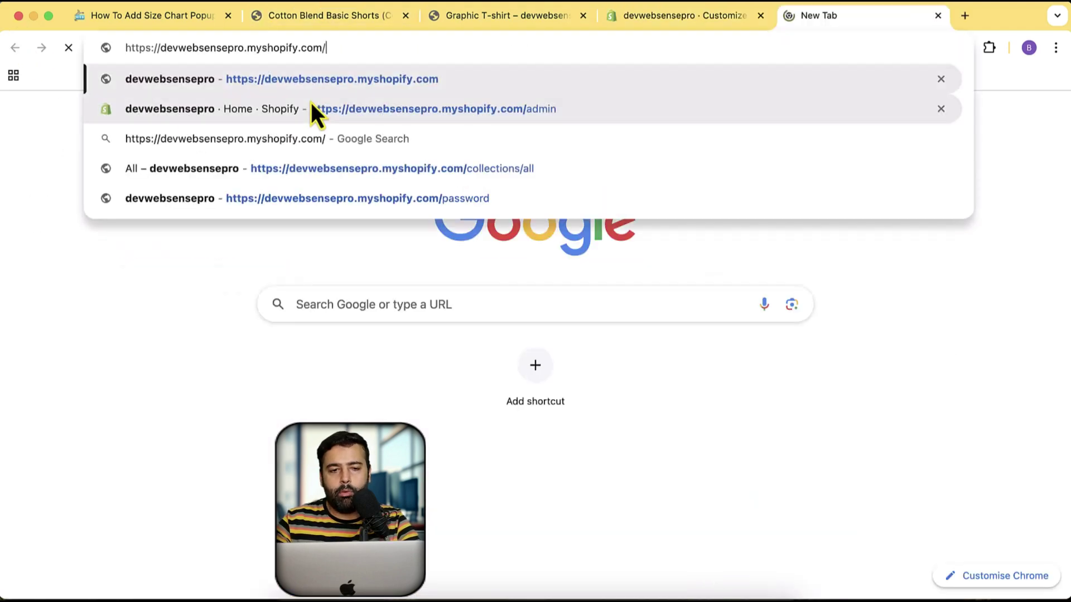
text(admin)
key(Return)
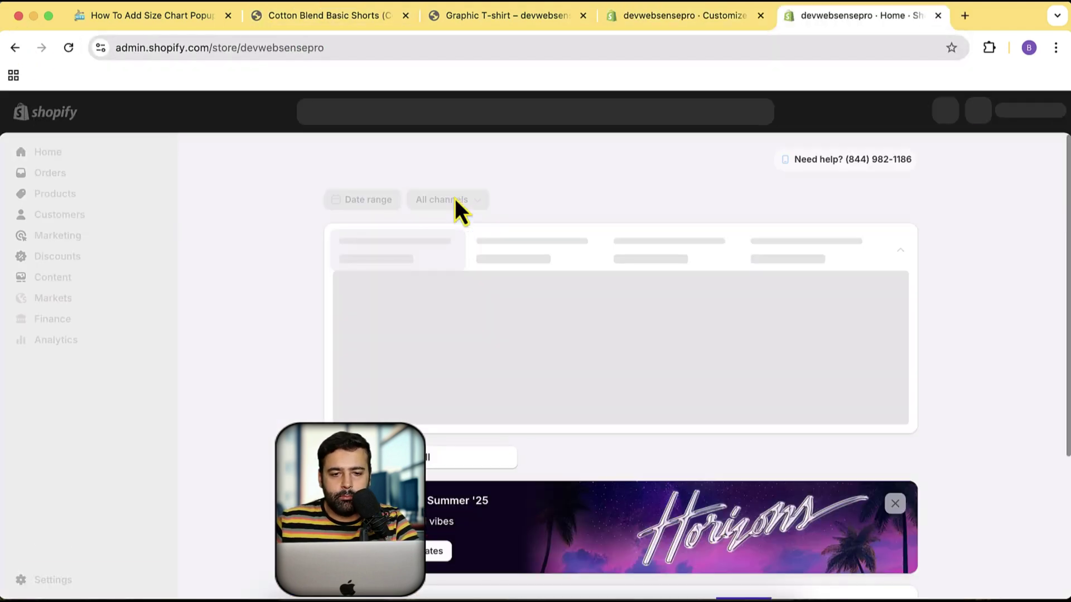
- Search products for 'grap', open Graphic T-shirt and check its Test Size Chart metafield
click(67, 193)
scroll(322, 282, down, 10)
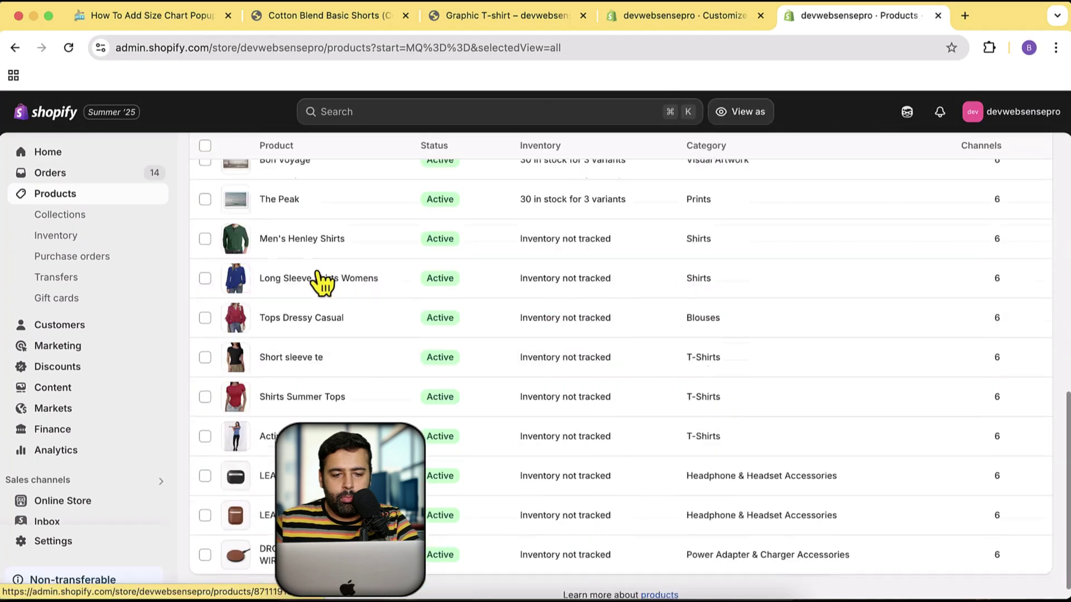
scroll(444, 402, up, 10)
click(994, 254)
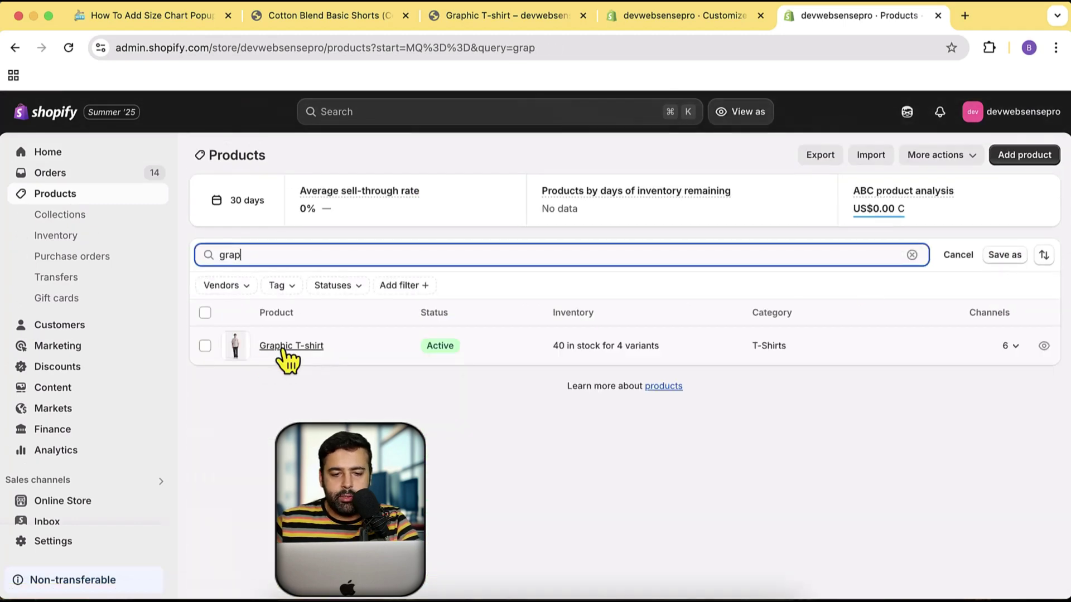
click(290, 346)
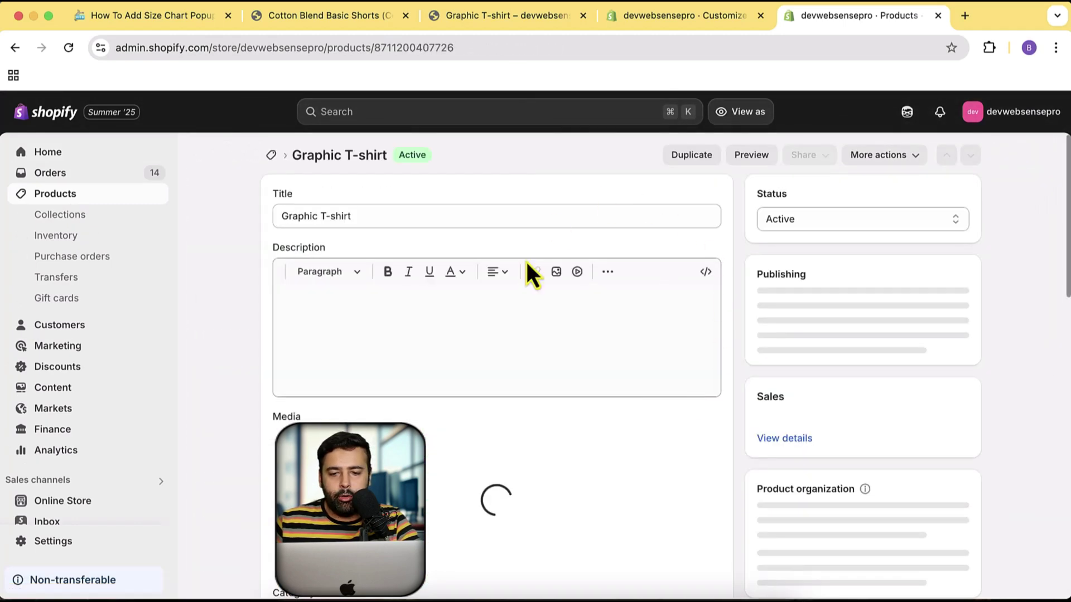
scroll(749, 226, down, 6)
scroll(748, 229, down, 10)
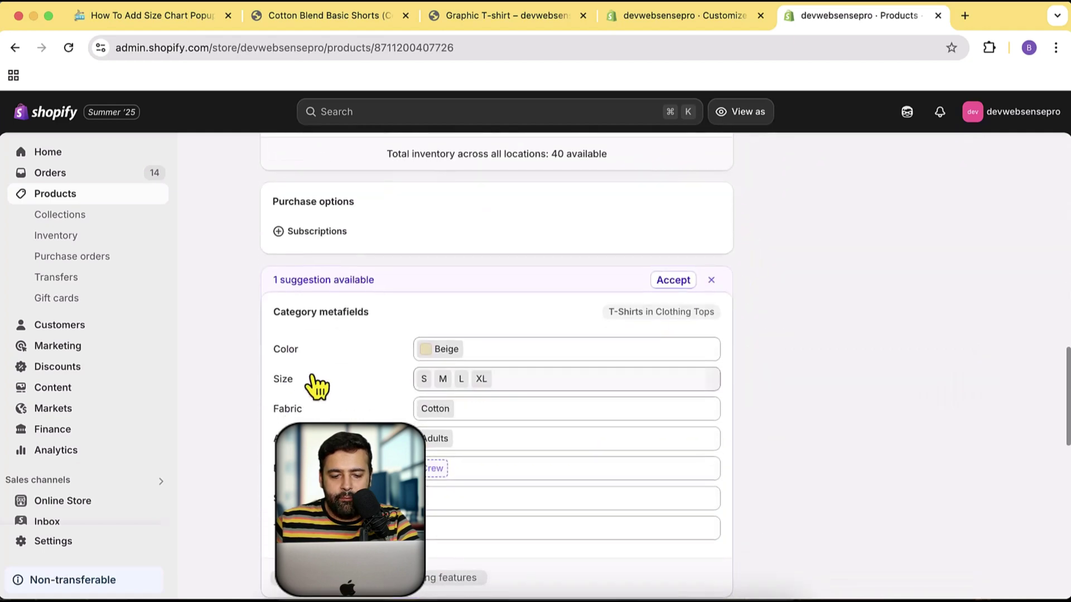
scroll(313, 384, down, 1)
scroll(362, 341, down, 5)
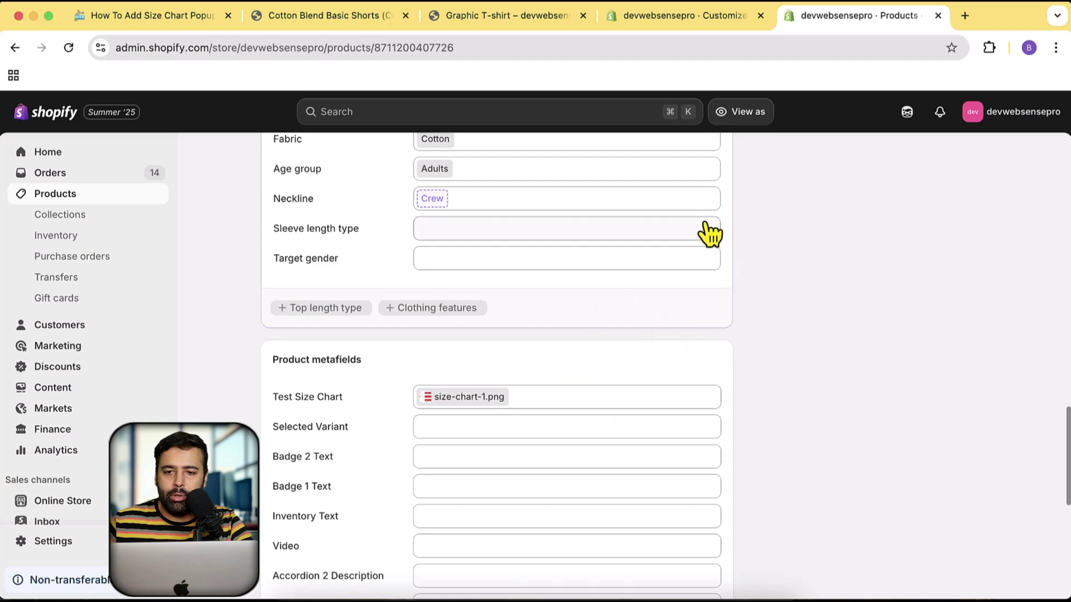
scroll(709, 233, up, 15)
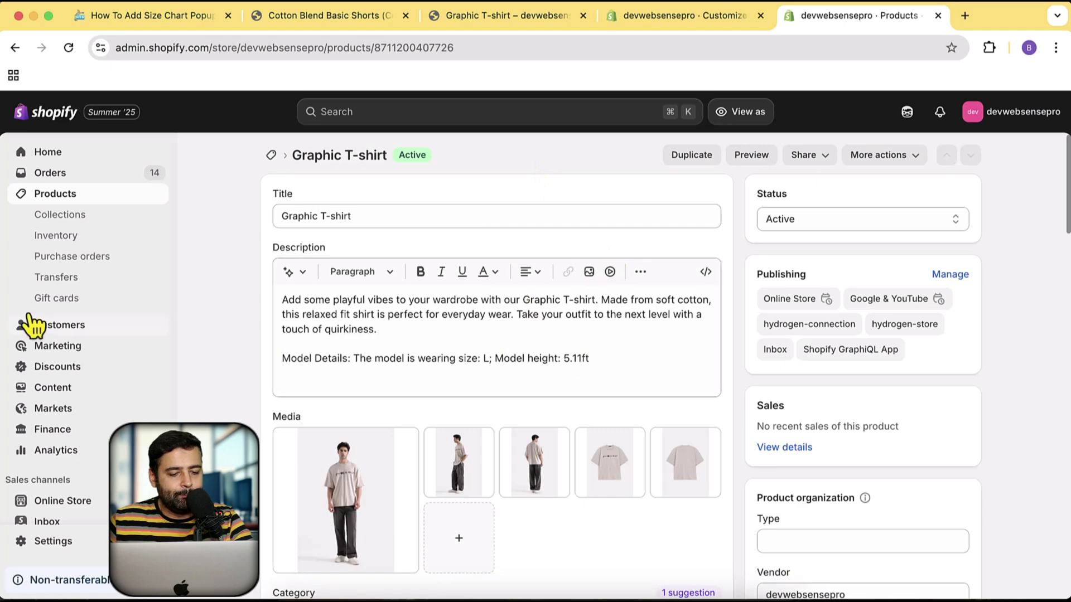
scroll(31, 323, down, 3)
- Review the Horizon version 1.0.5 update details and current version on the Themes page
scroll(789, 371, down, 10)
scroll(789, 371, up, 10)
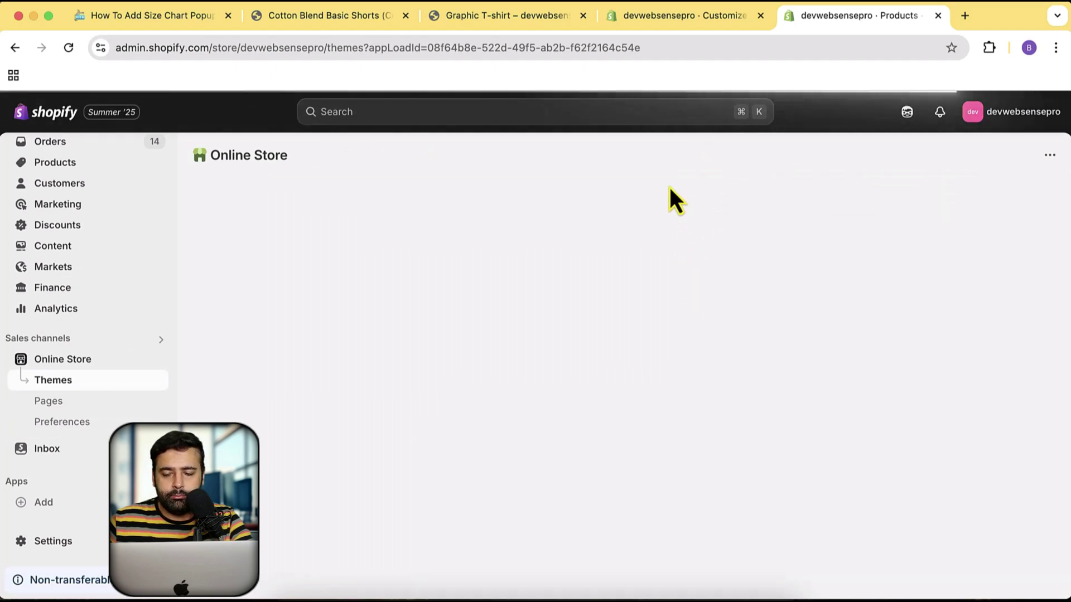
scroll(973, 286, down, 3)
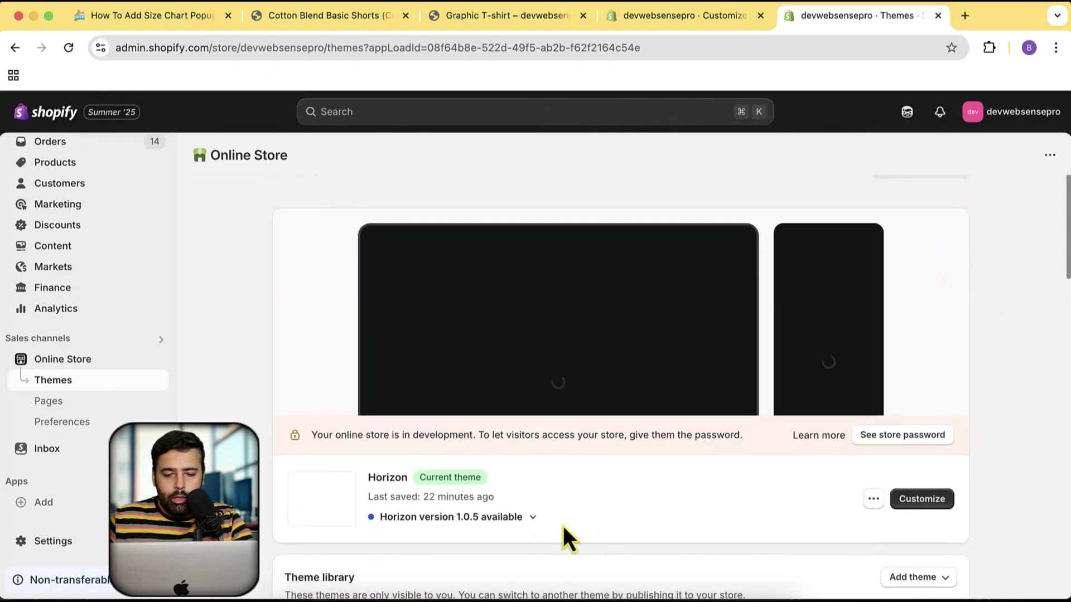
click(480, 391)
drag(553, 441, 393, 440)
click(526, 461)
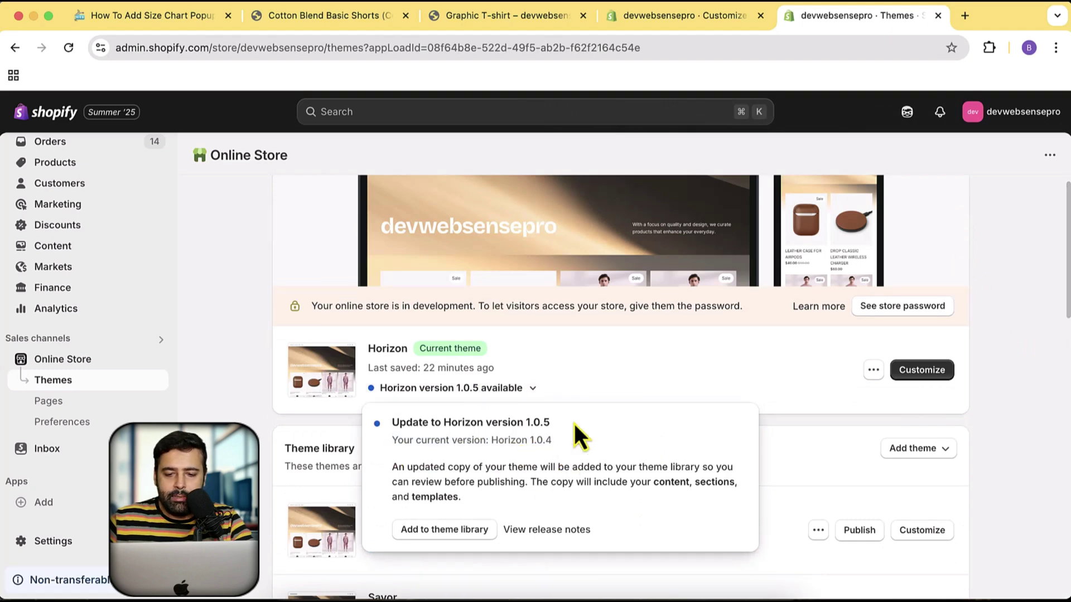
drag(574, 424, 410, 423)
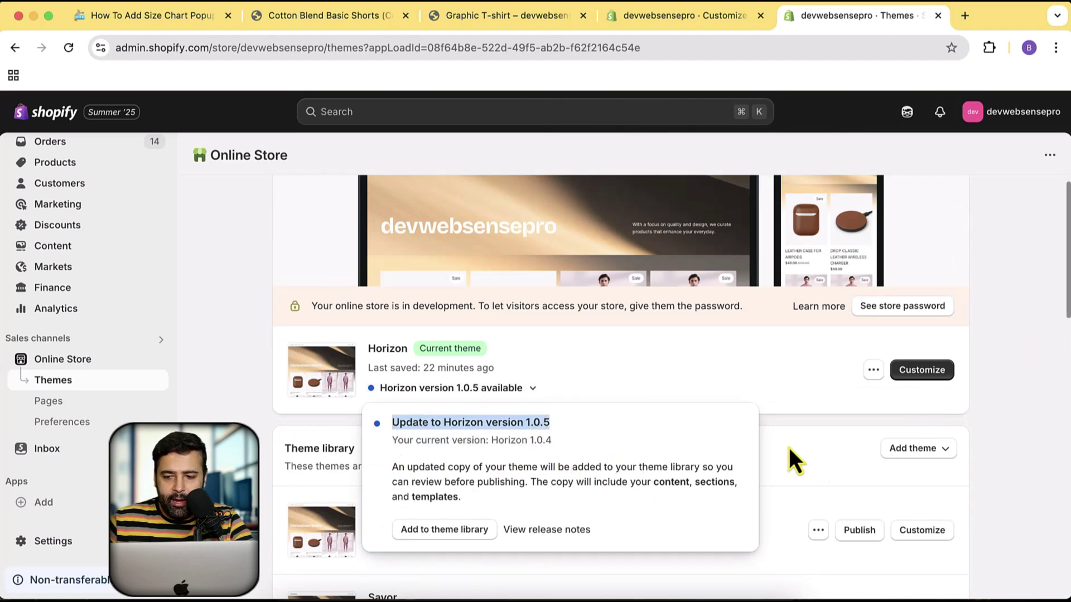
click(1003, 340)
- Scroll through the Themes page to check the theme library
scroll(992, 217, down, 8)
scroll(998, 234, down, 5)
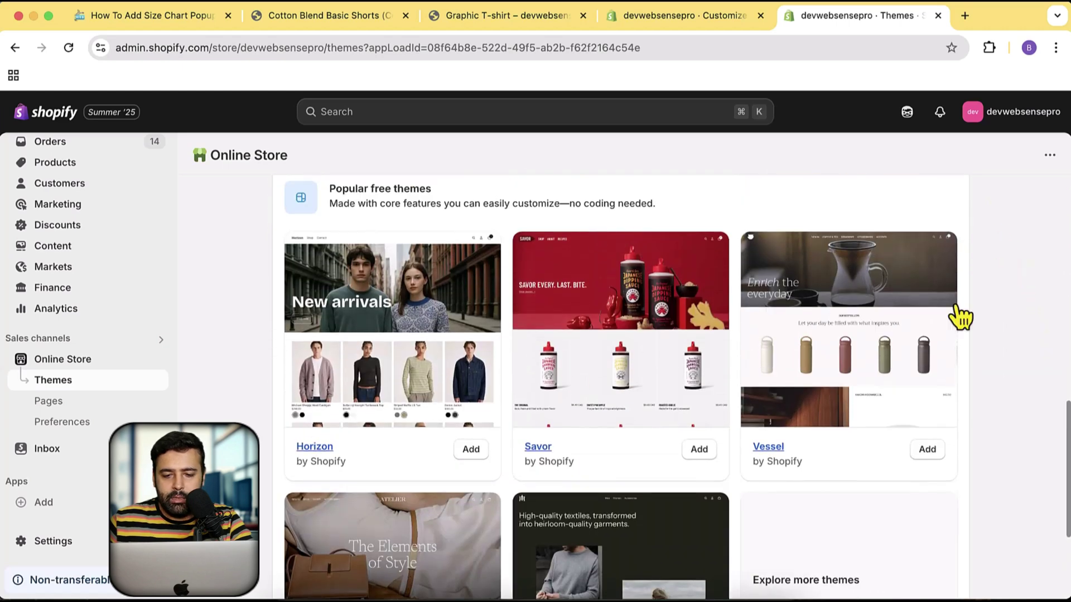
scroll(1029, 273, down, 3)
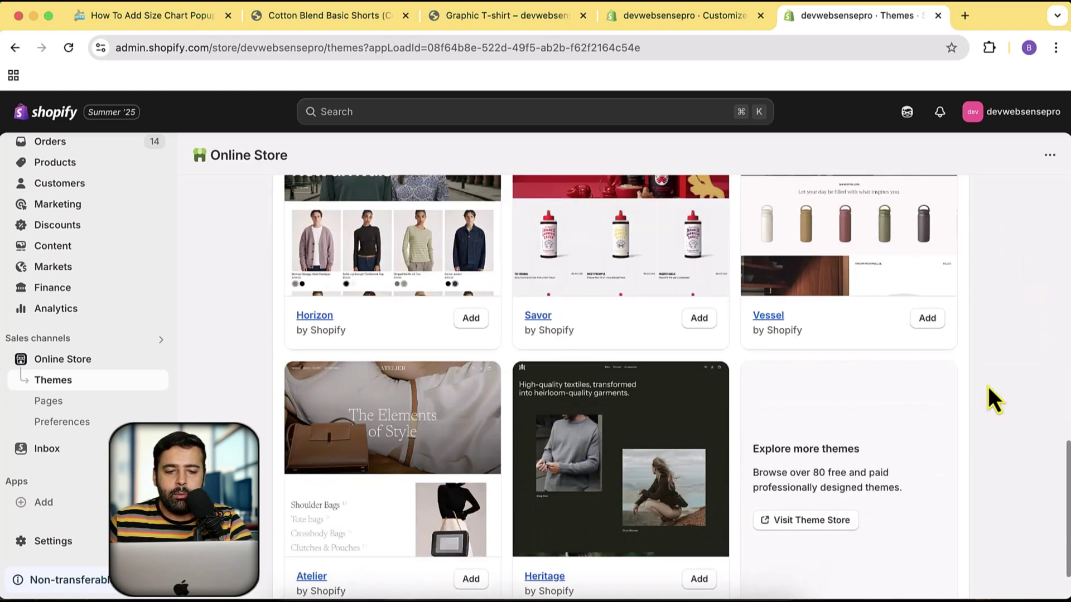
scroll(992, 399, up, 1)
scroll(670, 396, up, 1)
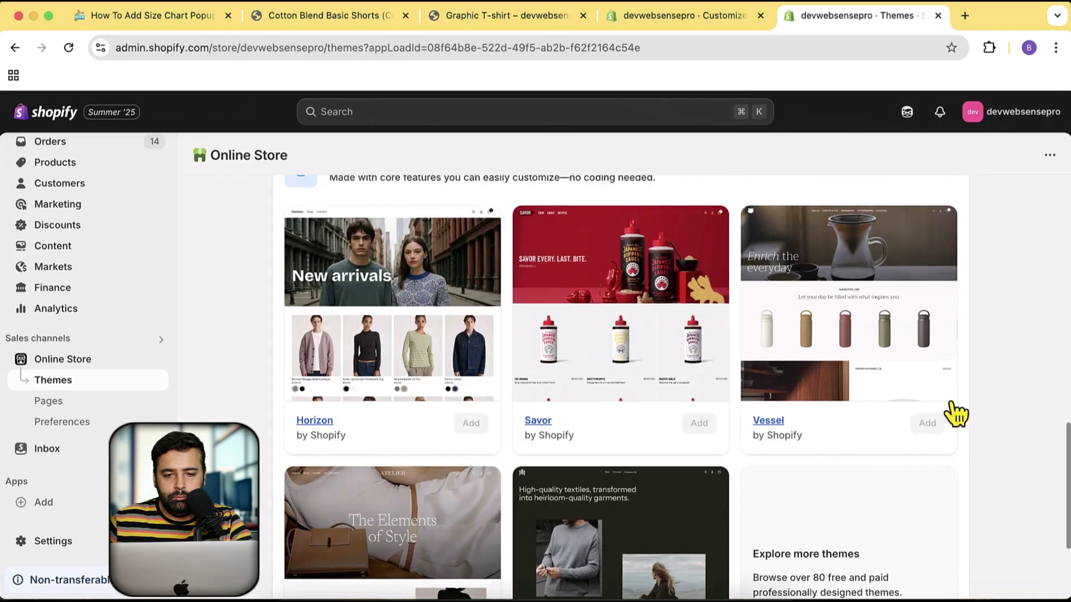
scroll(938, 304, down, 3)
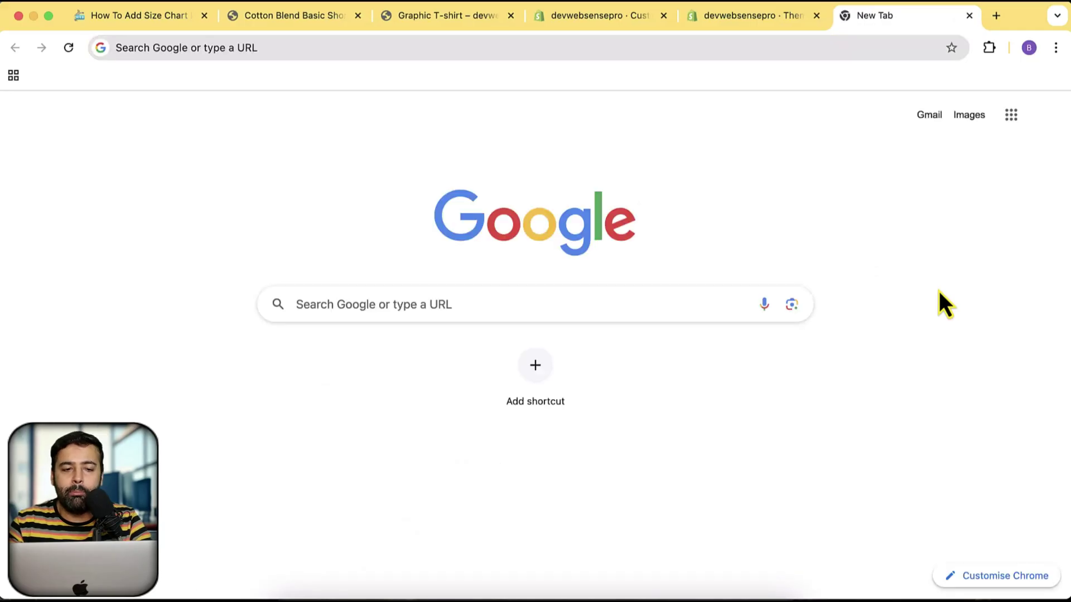
- Search 'big bulk discount shopify' to find the BBD - Big Bulk Discount app listing, then go back to Themes
click(401, 46)
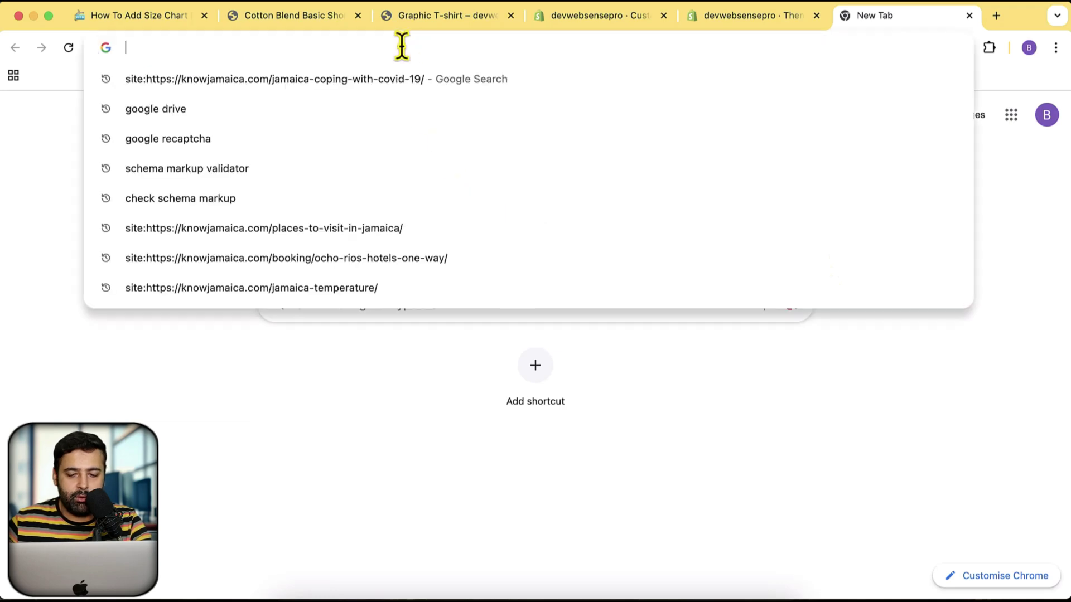
text(big bi)
key(BackSpace)
text(ulk)
key(Down)
key(Return)
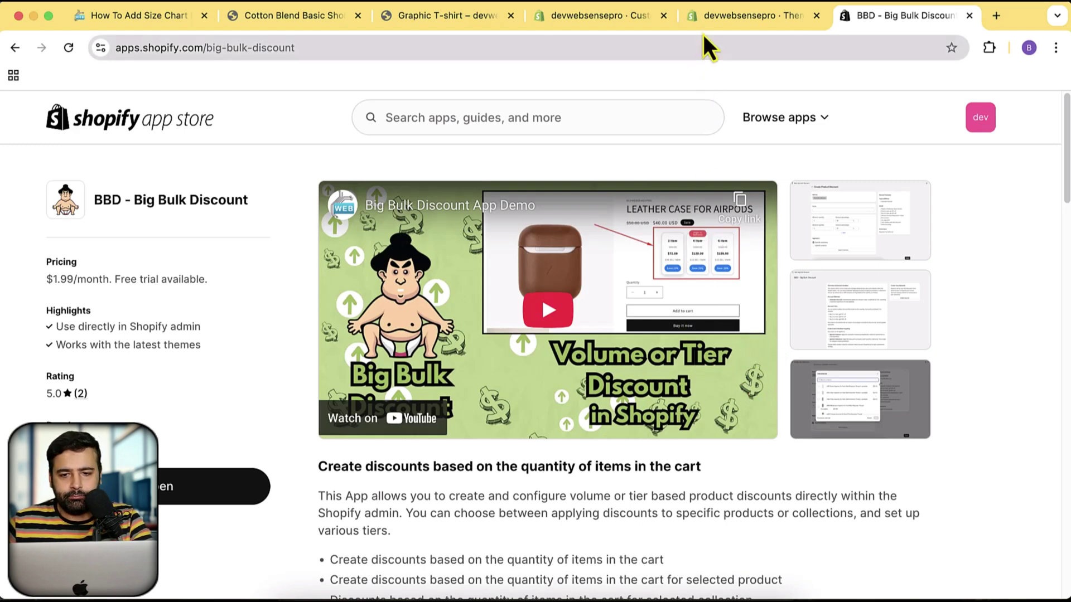
click(704, 16)
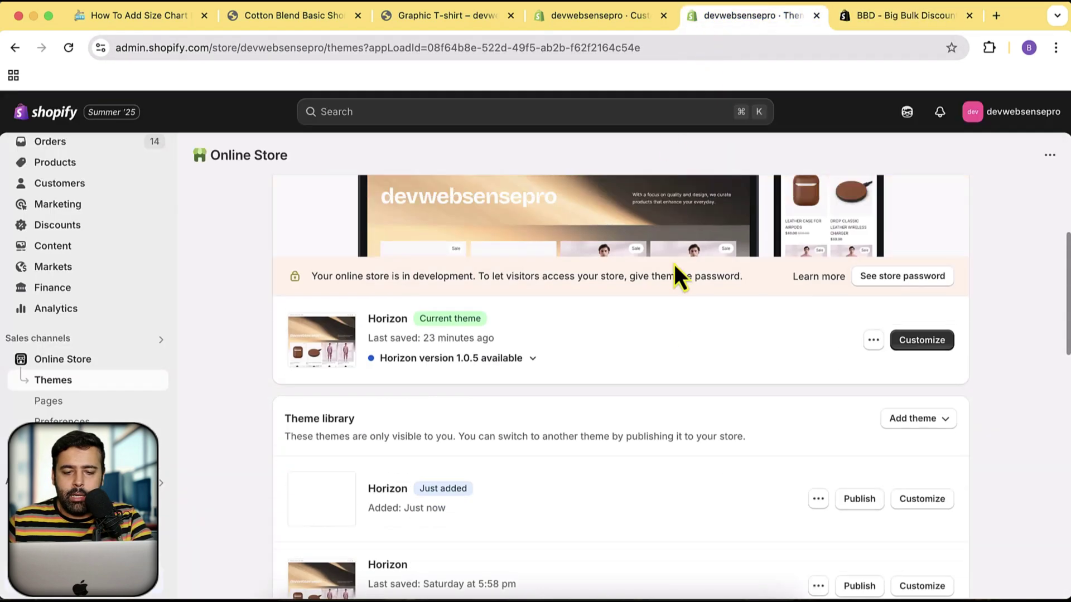
- Publish the newly added Horizon theme, confirming it replaces the current theme
scroll(564, 458, down, 3)
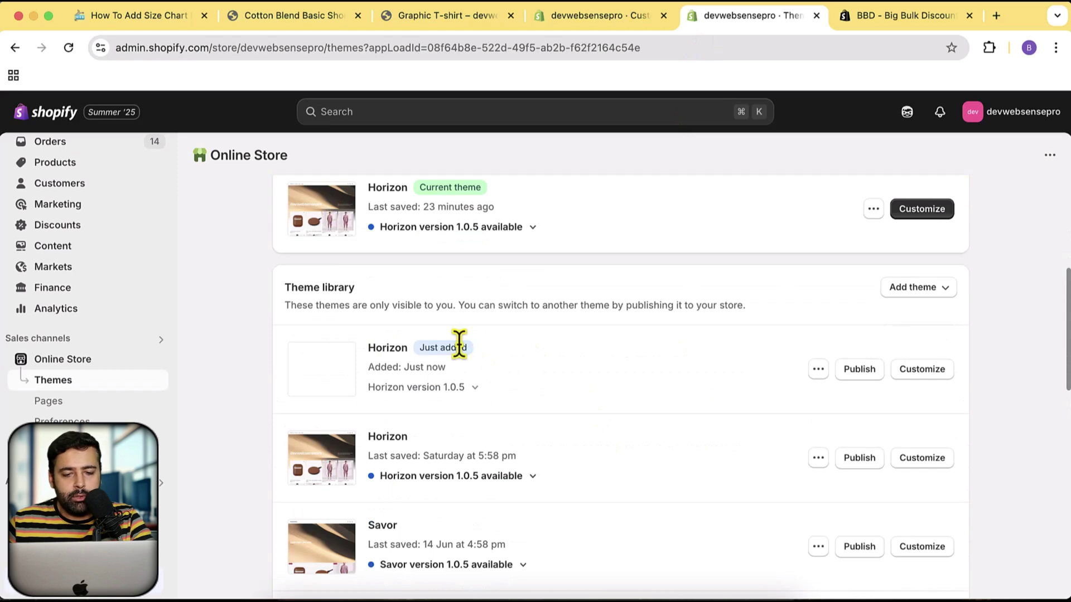
click(853, 375)
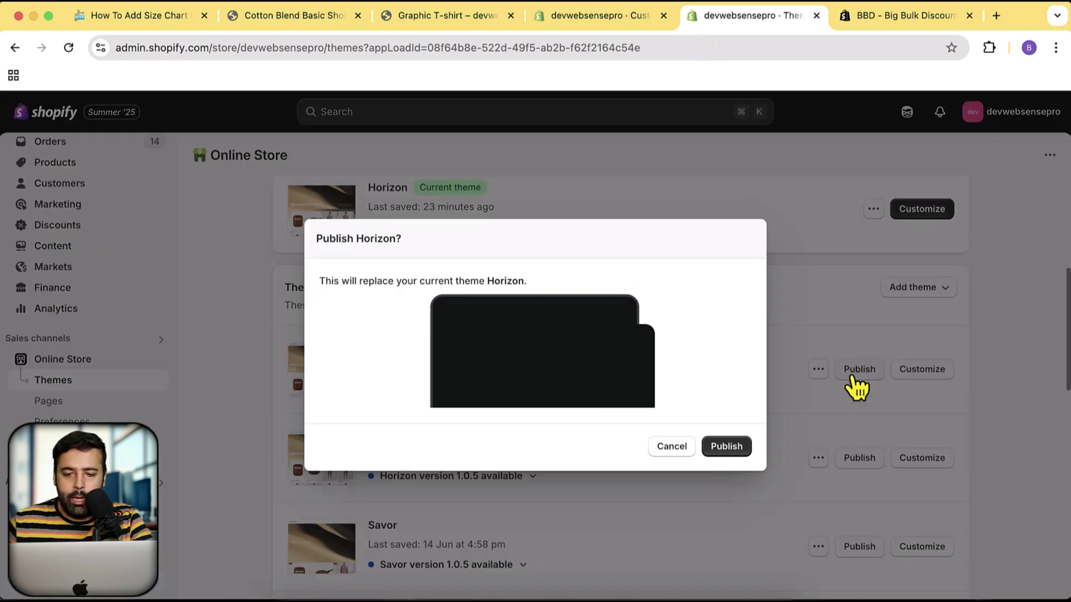
click(725, 446)
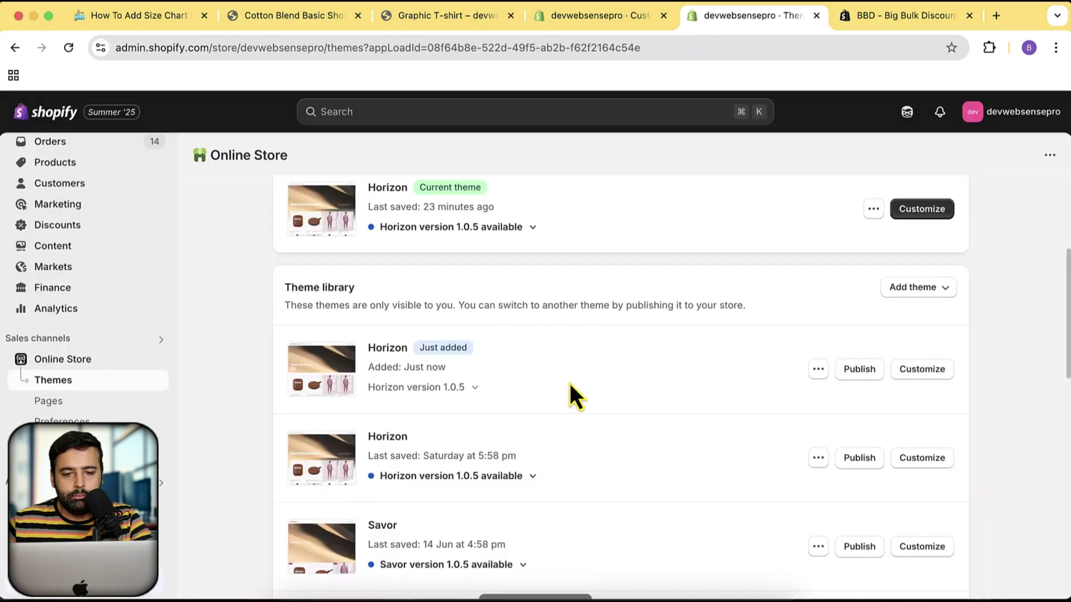
scroll(588, 361, up, 2)
scroll(558, 385, up, 2)
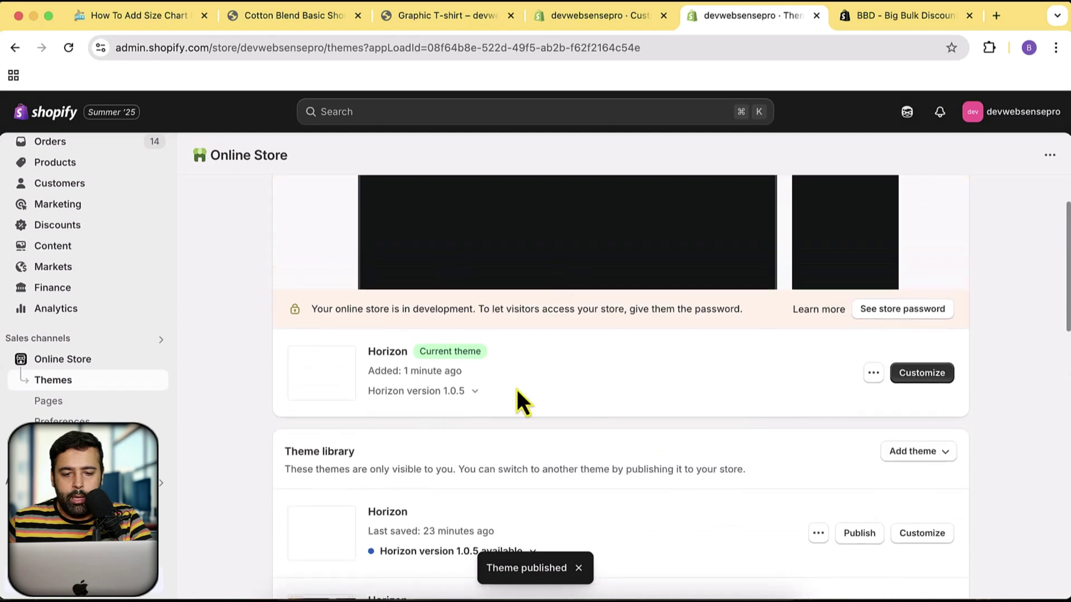
- Close the shorts, T-shirt and theme editor tabs, then preview the live storefront
click(357, 16)
click(358, 15)
click(358, 15)
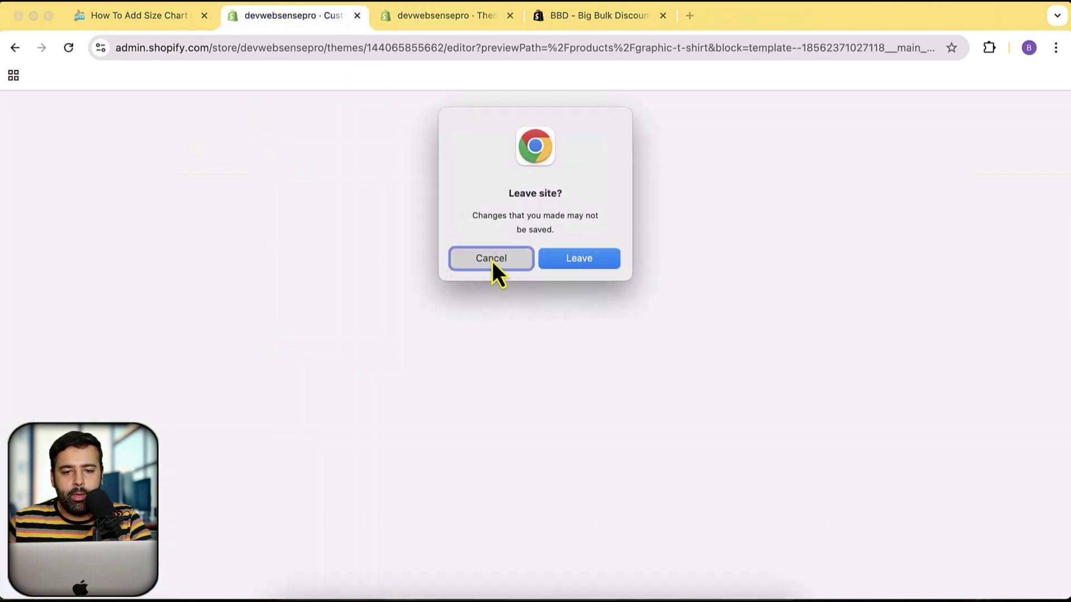
click(583, 258)
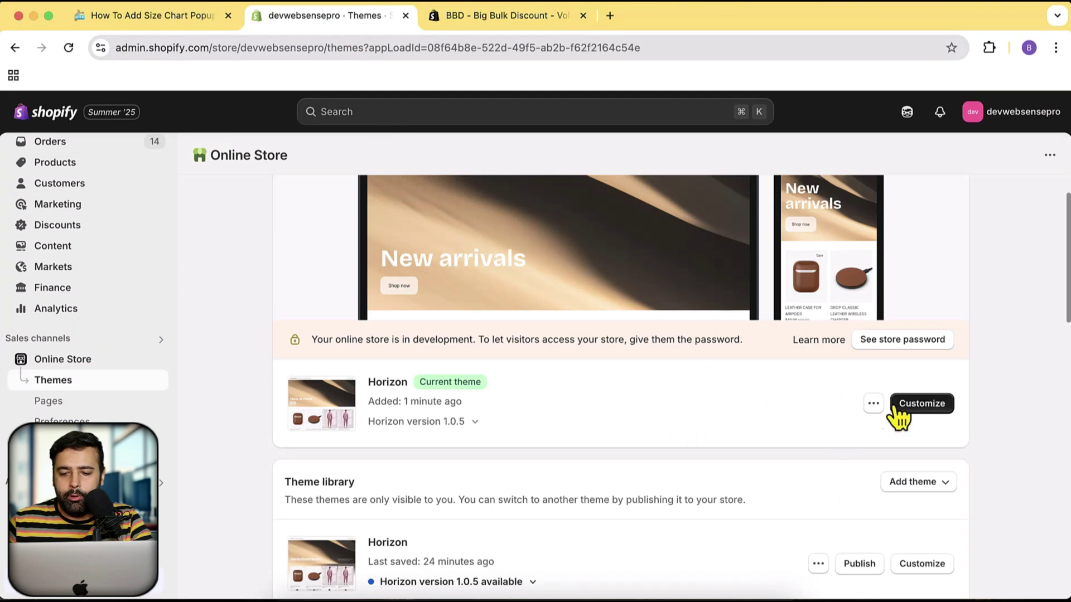
click(873, 403)
click(807, 441)
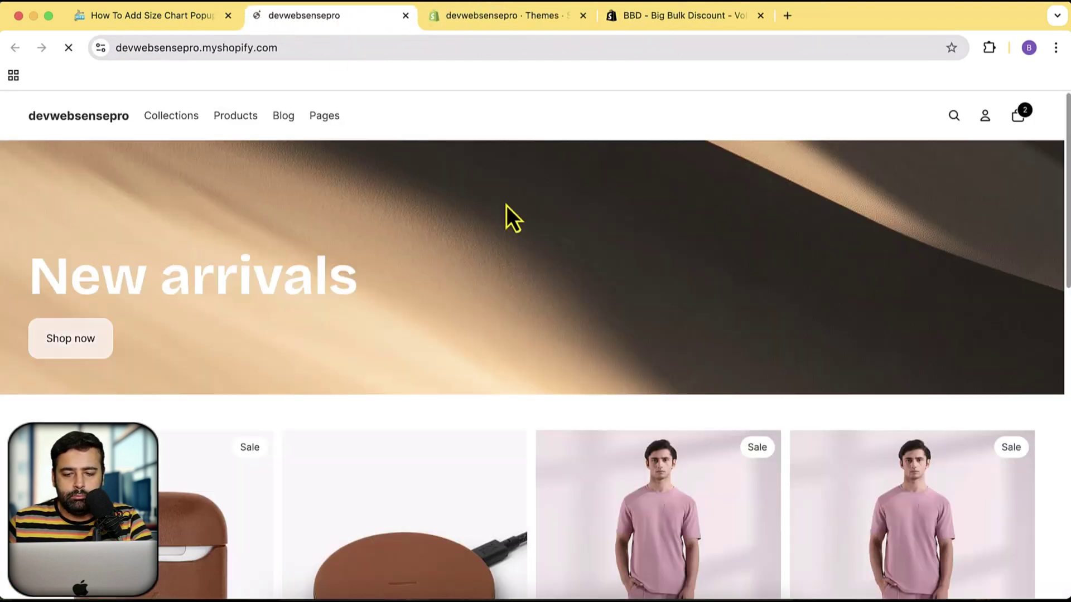
- Reload the storefront home page and look it over
scroll(1044, 263, down, 10)
scroll(1055, 299, up, 10)
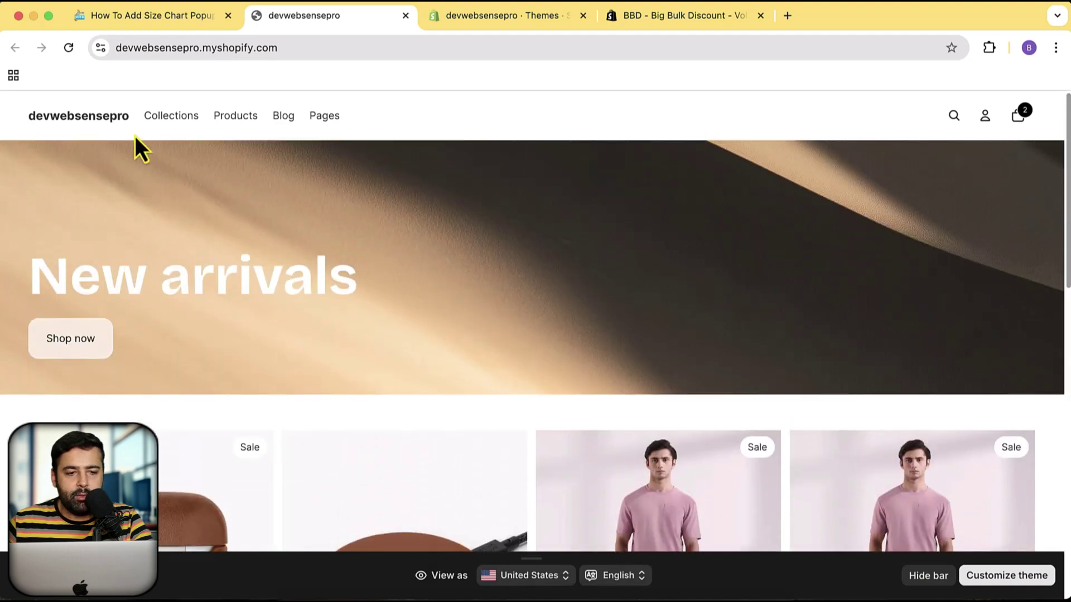
click(78, 115)
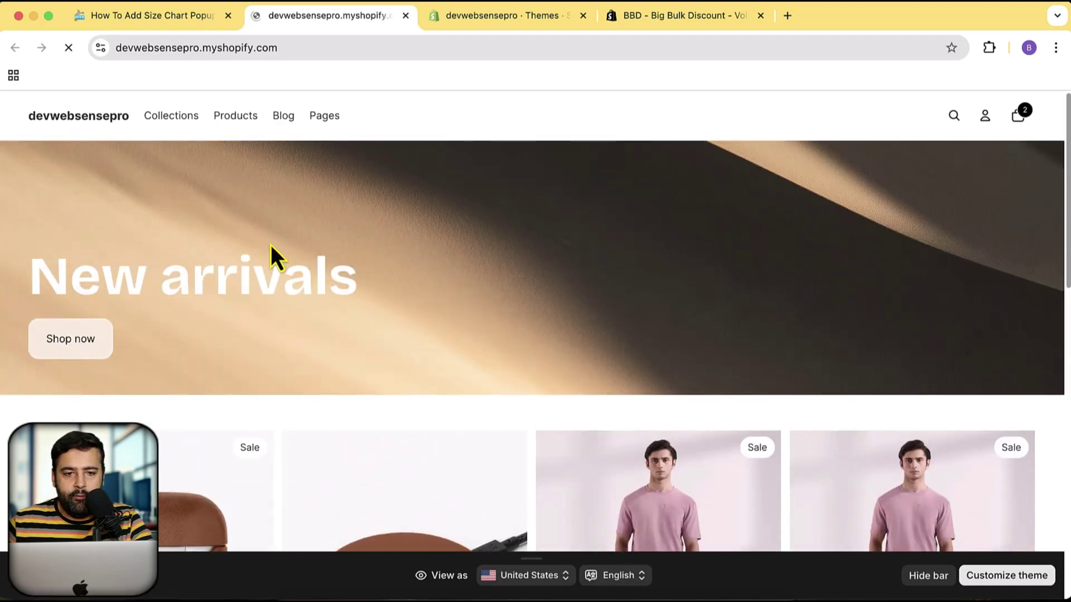
scroll(581, 268, down, 10)
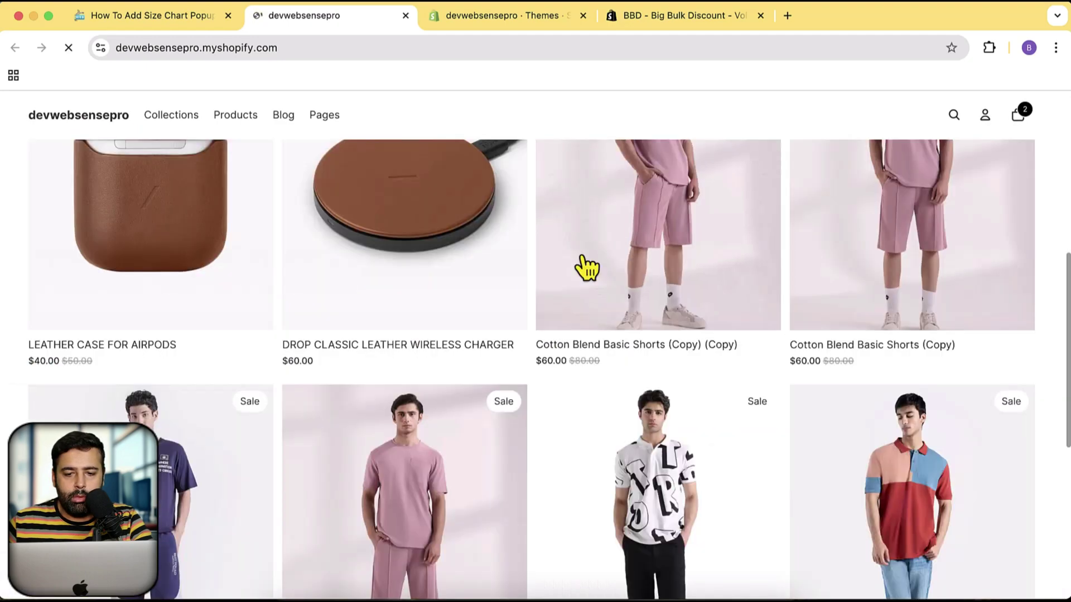
scroll(550, 275, up, 10)
- Search the store for 'grap', open Graphic T-shirt and scroll its page, then return to Themes
click(951, 118)
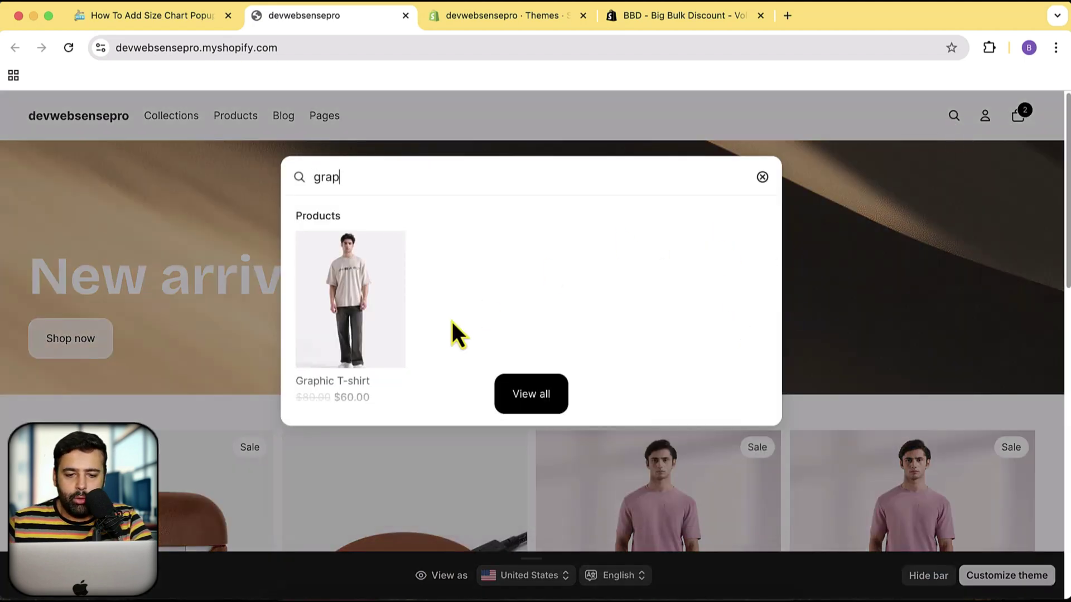
click(397, 335)
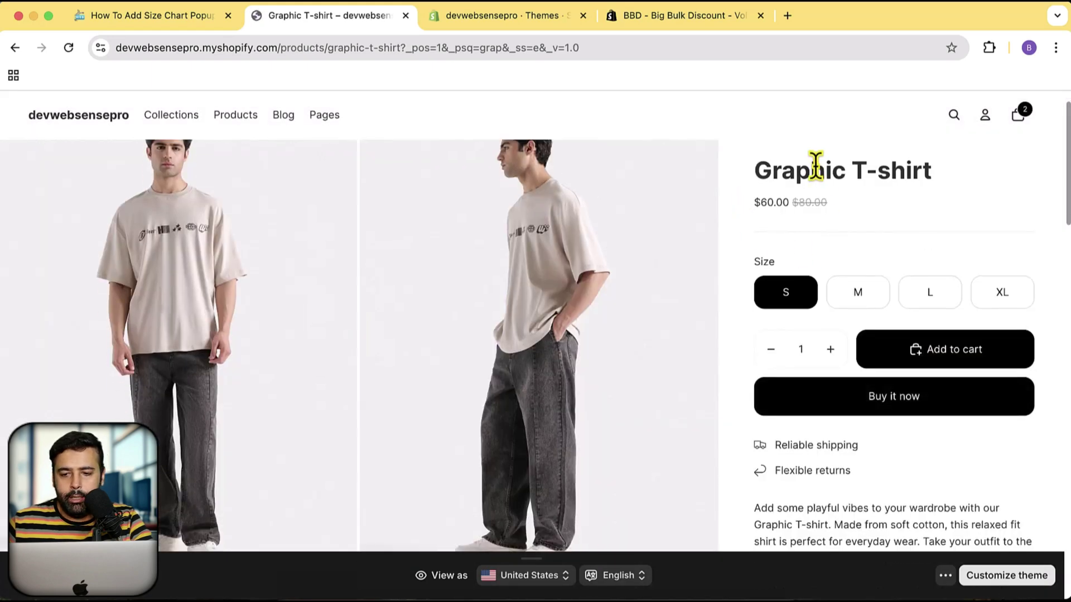
scroll(889, 376, down, 10)
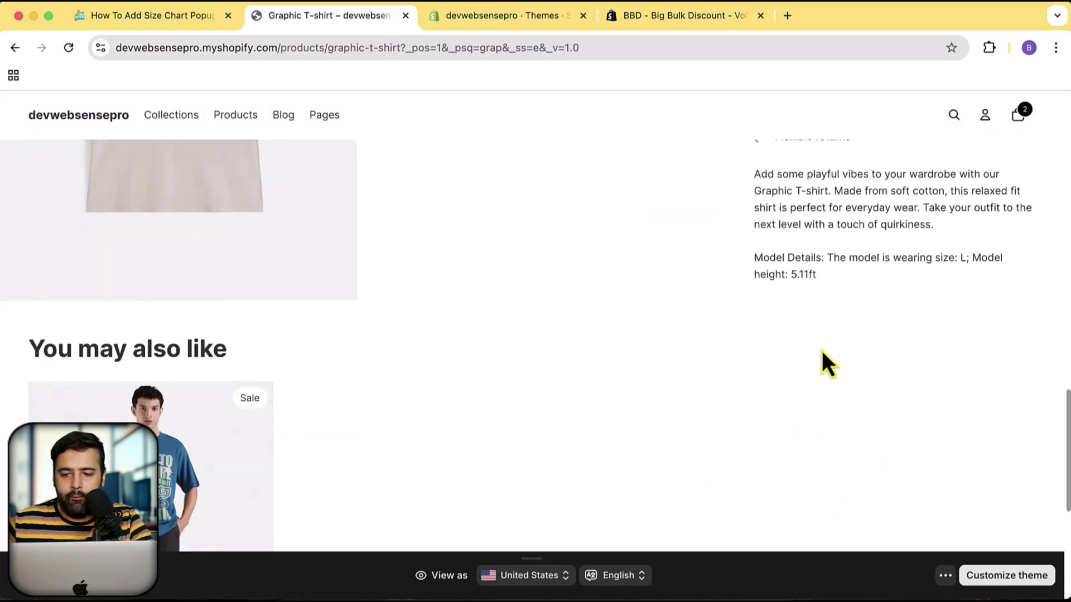
scroll(825, 296, up, 3)
scroll(825, 245, down, 10)
scroll(809, 234, up, 15)
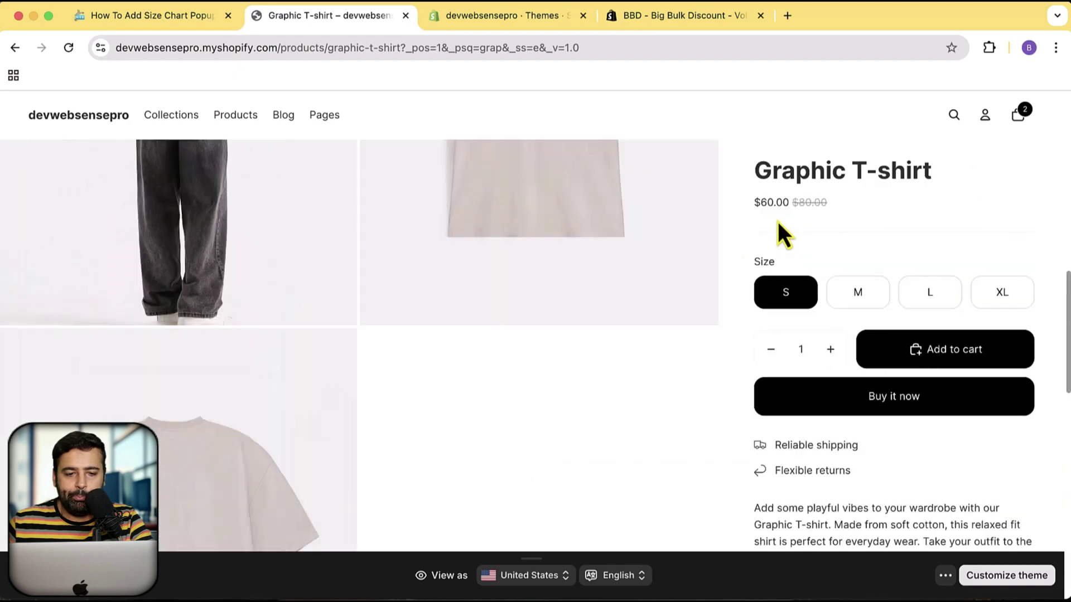
scroll(524, 204, up, 10)
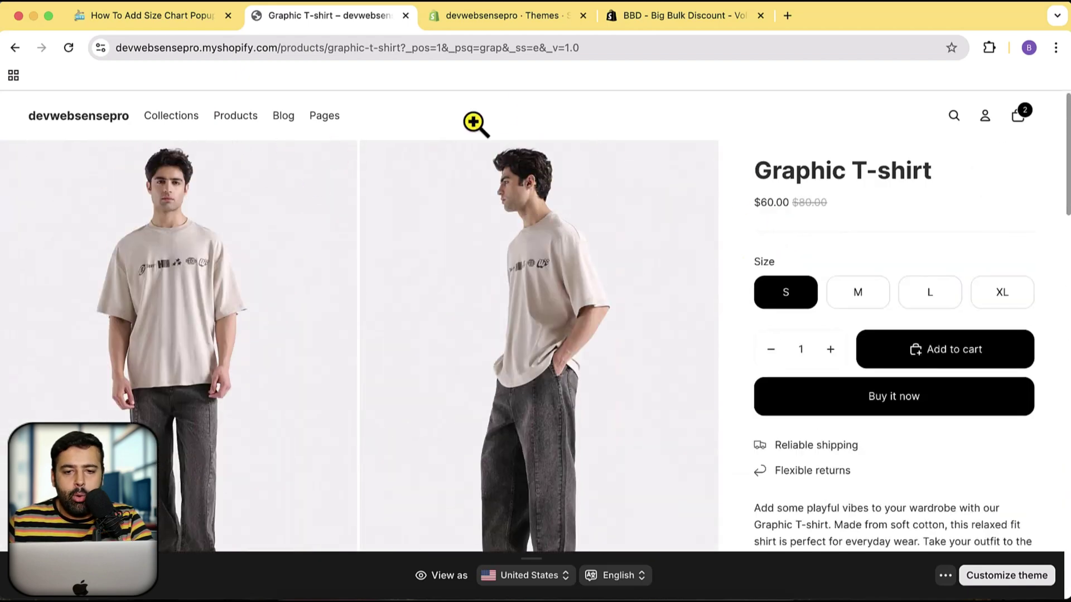
click(499, 17)
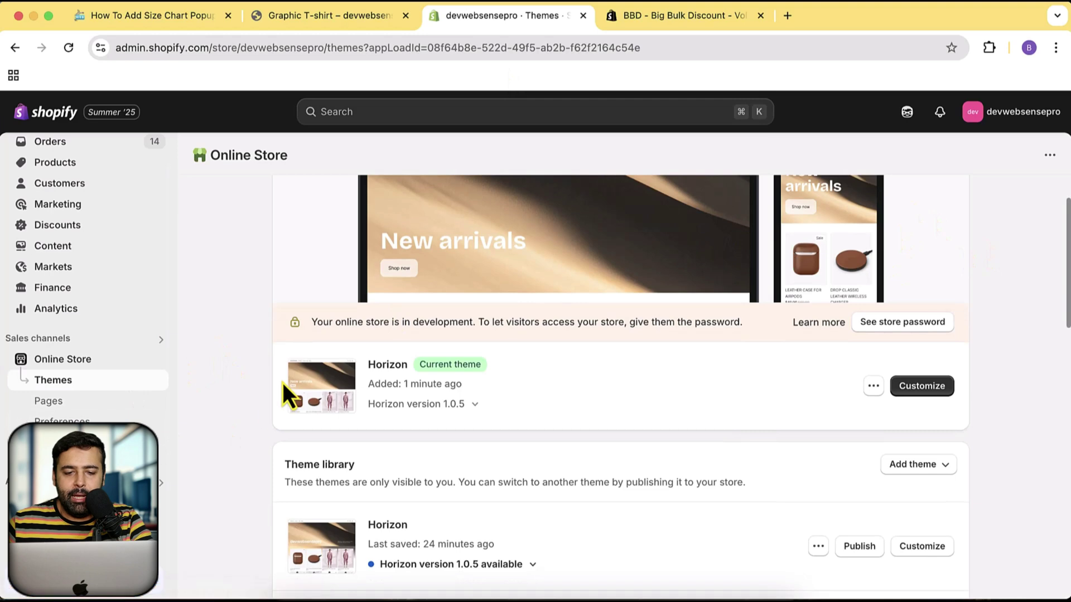
- In Settings > Metafields and metaobjects, start a product definition named Size Chart (key size_chart)
click(83, 541)
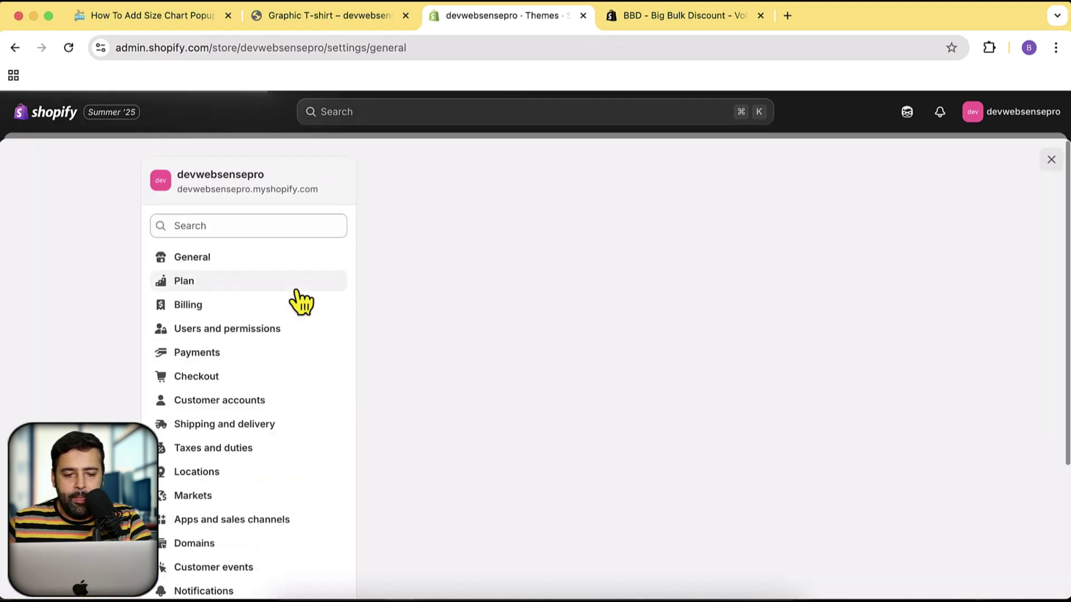
scroll(299, 299, down, 3)
click(245, 487)
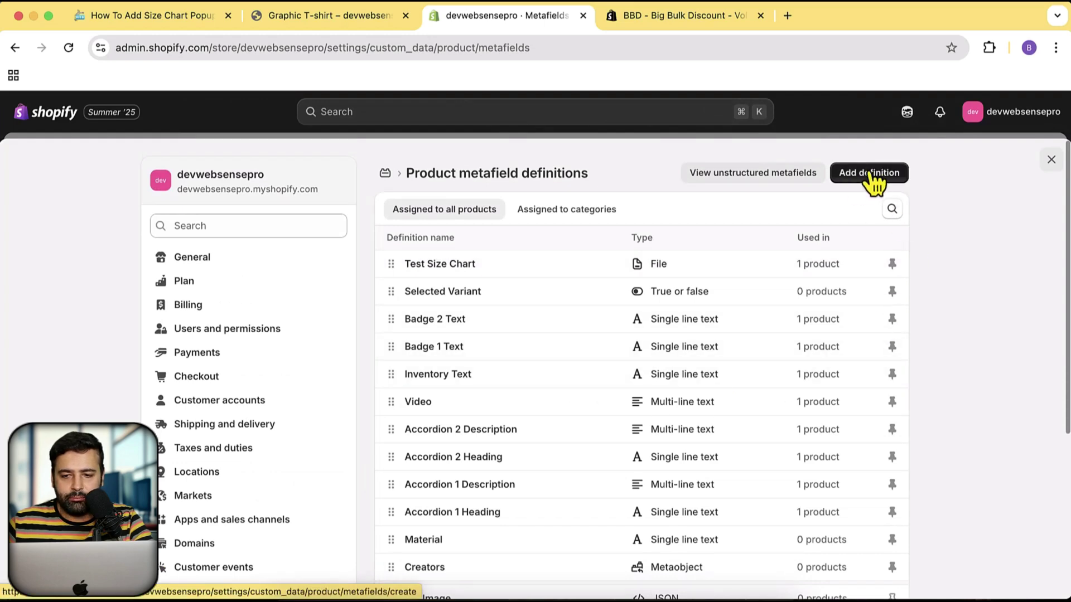
click(873, 176)
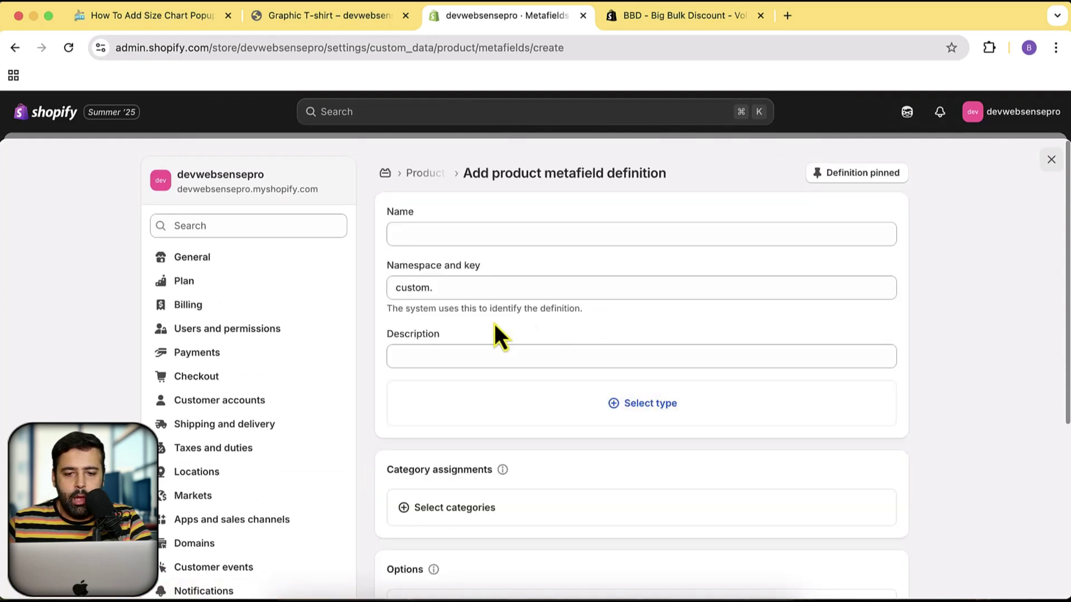
click(479, 238)
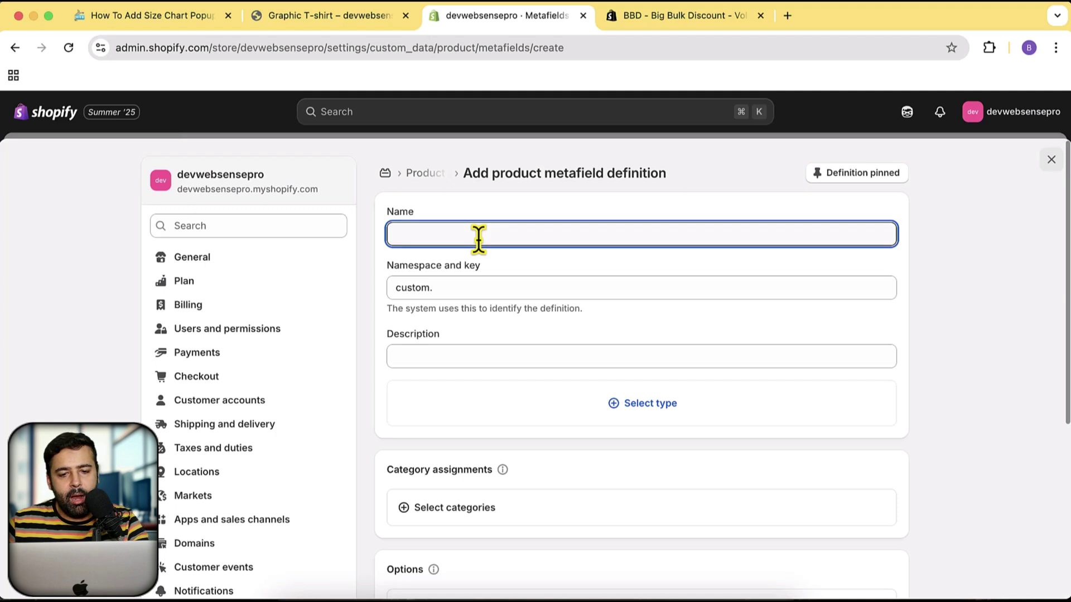
text(Si)
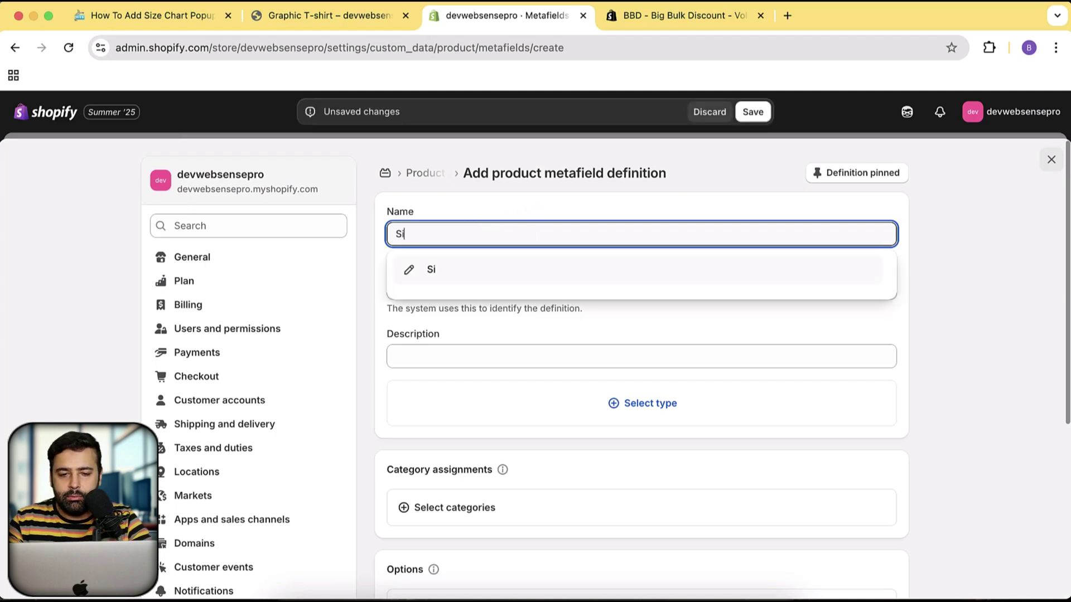
text(ze Chart)
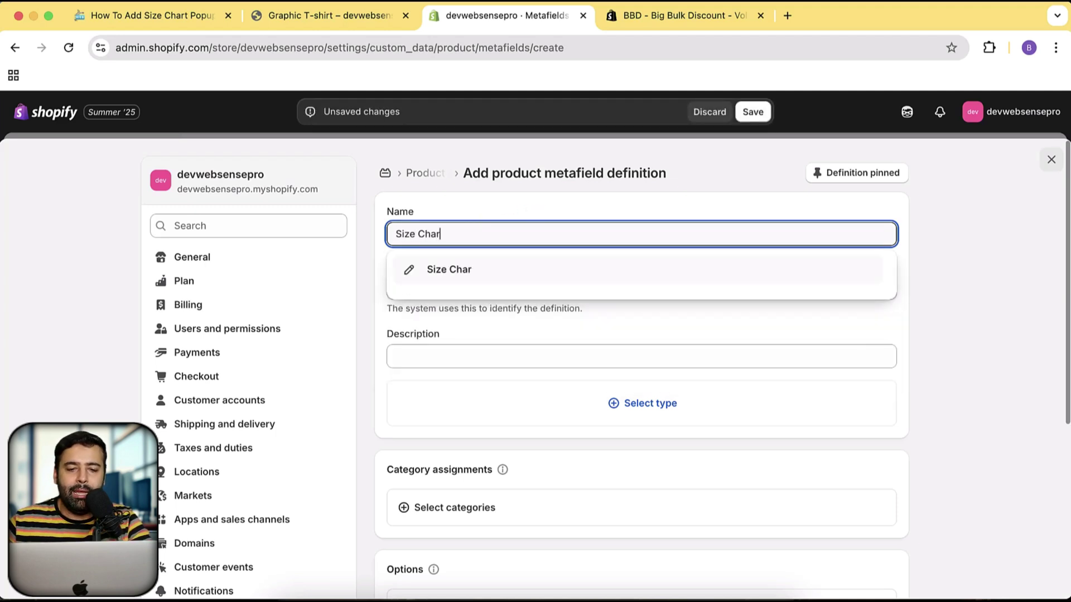
click(587, 273)
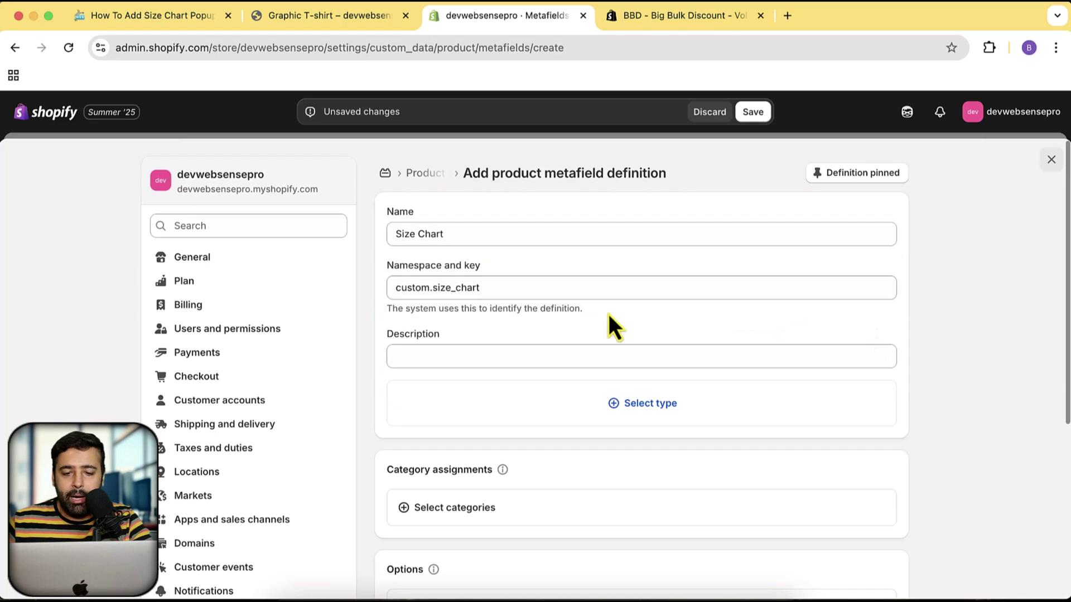
drag(433, 288, 482, 288)
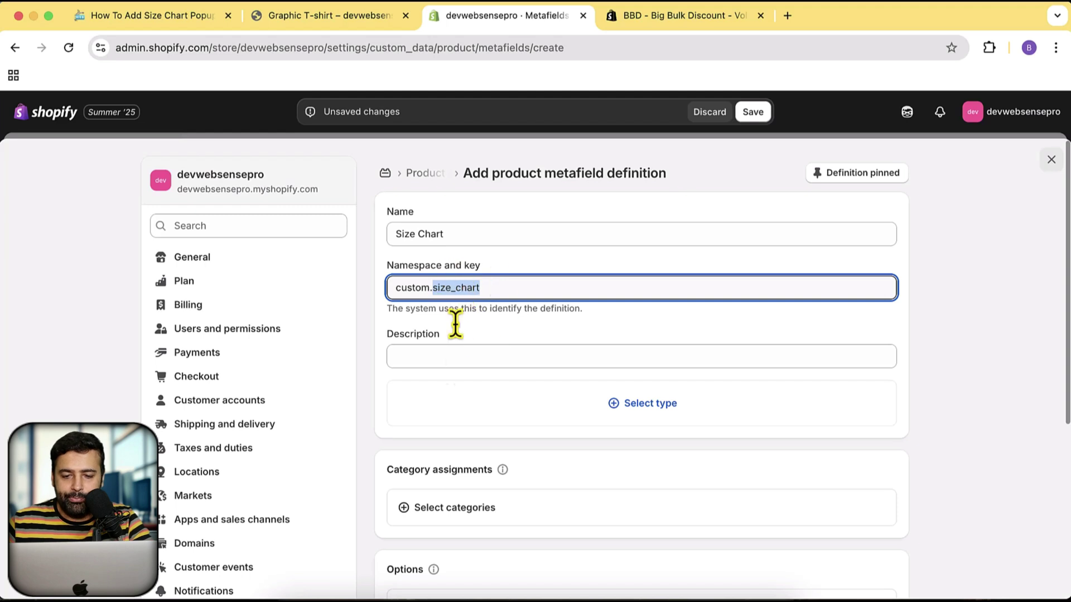
- Set the definition's type to File and save it
click(647, 411)
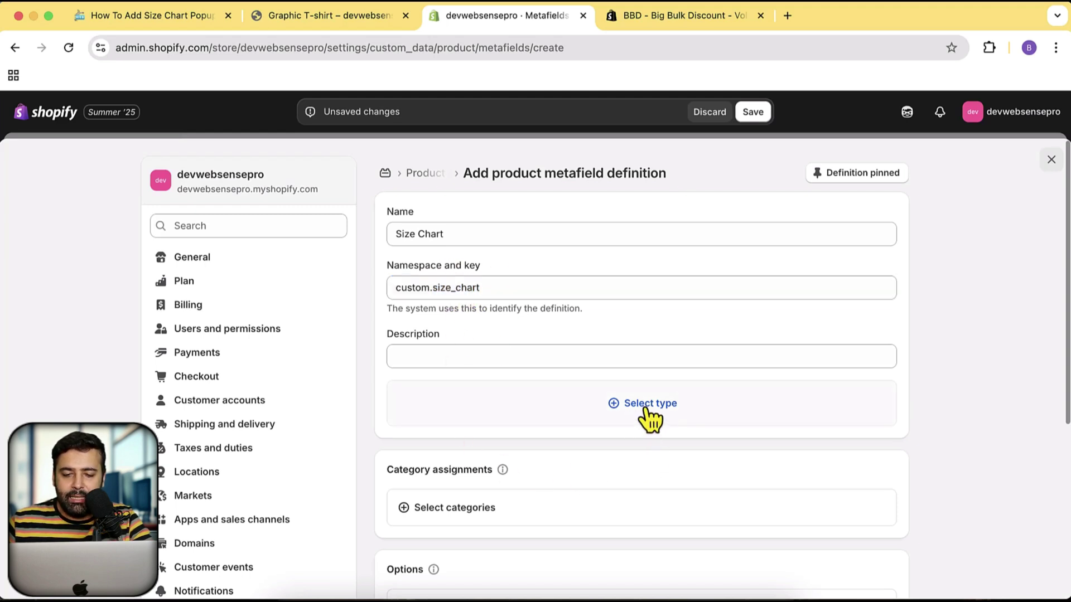
scroll(557, 248, down, 1)
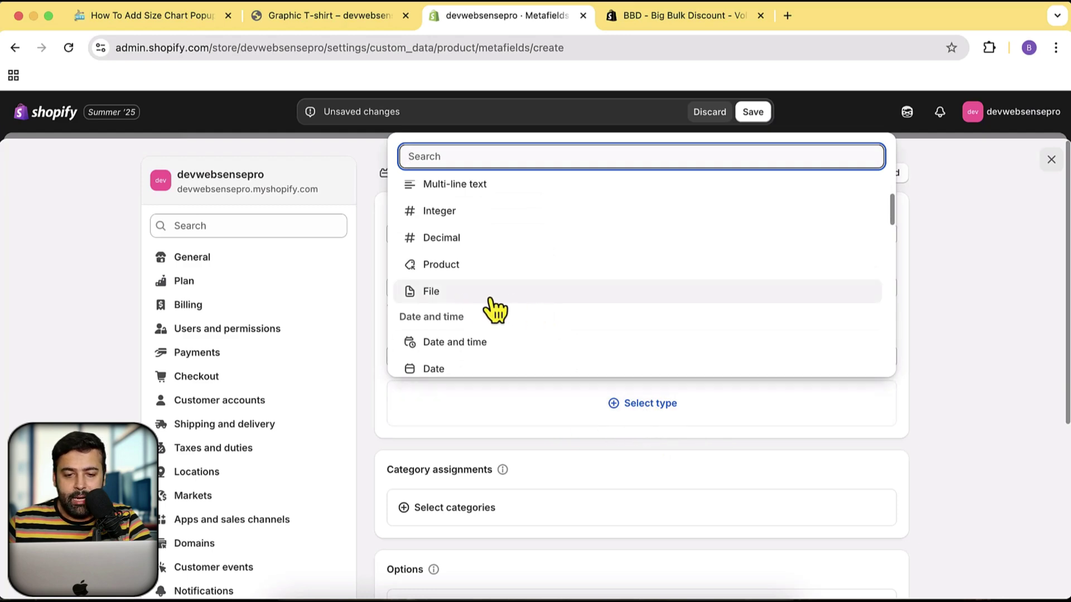
click(493, 301)
scroll(914, 362, down, 7)
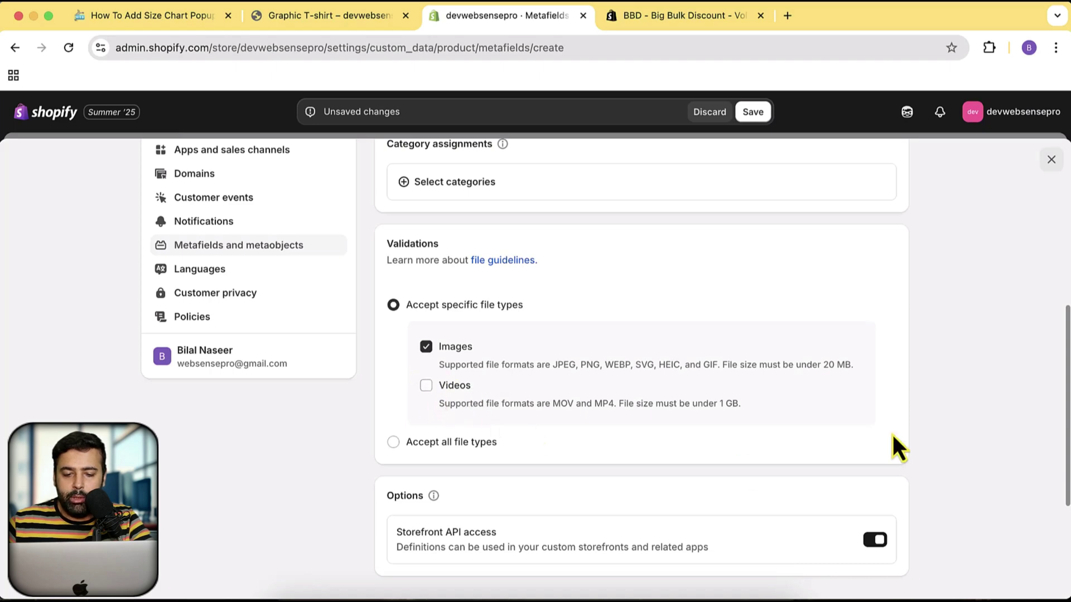
scroll(859, 502, down, 1)
scroll(859, 502, up, 7)
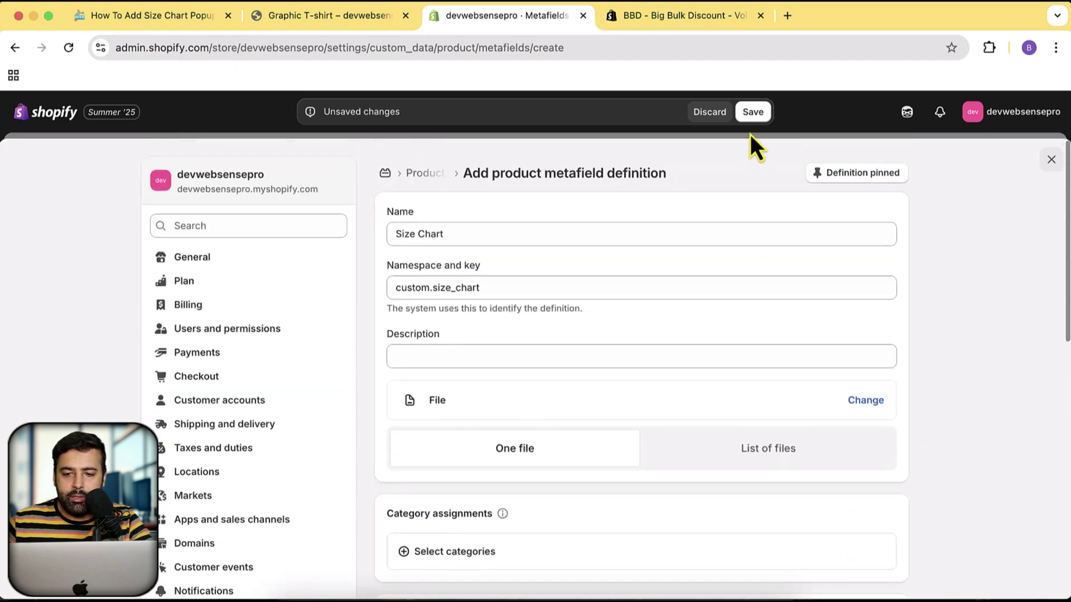
click(753, 113)
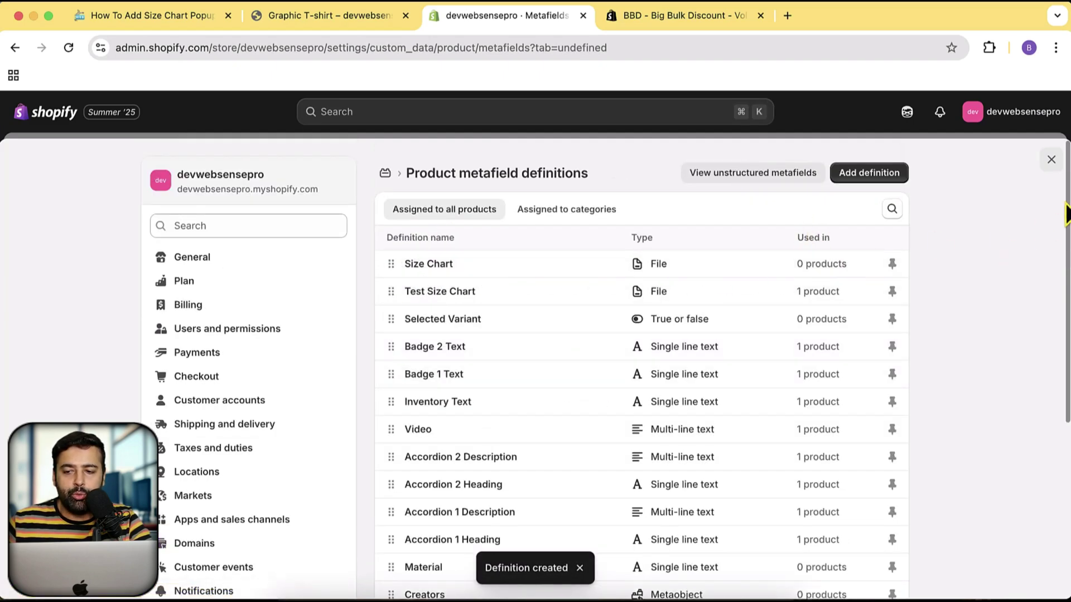
- Open the All Over Printed Polo product and review its Product metafields
click(1052, 160)
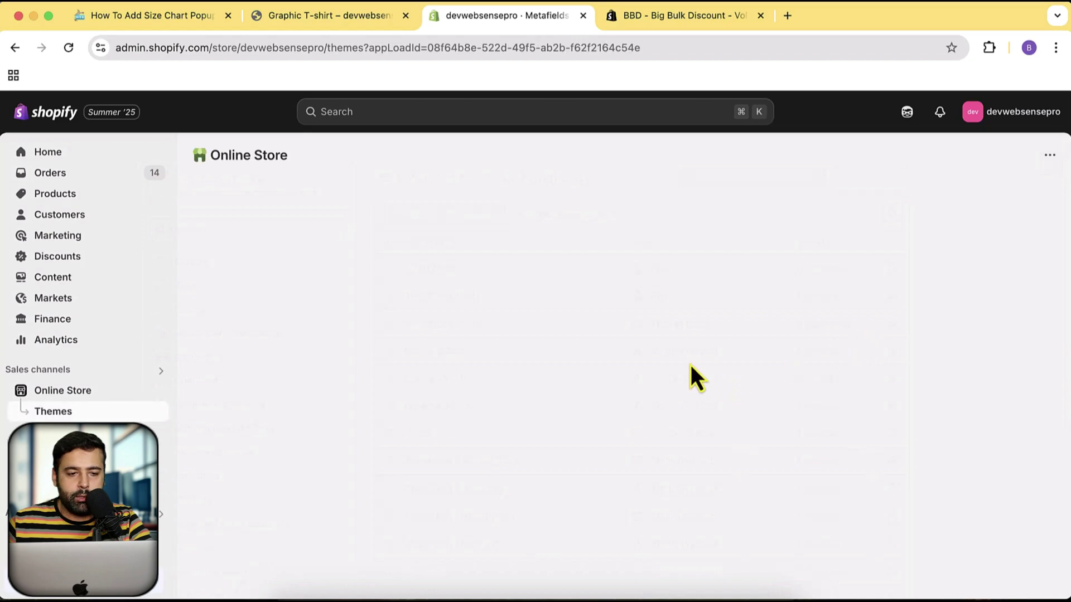
click(99, 198)
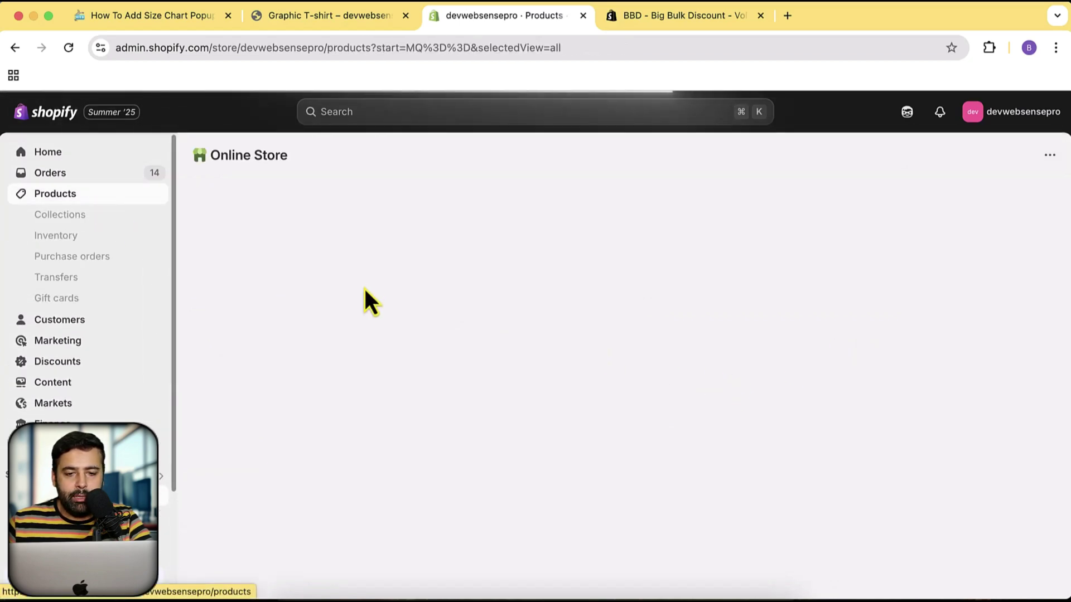
scroll(486, 385, down, 1)
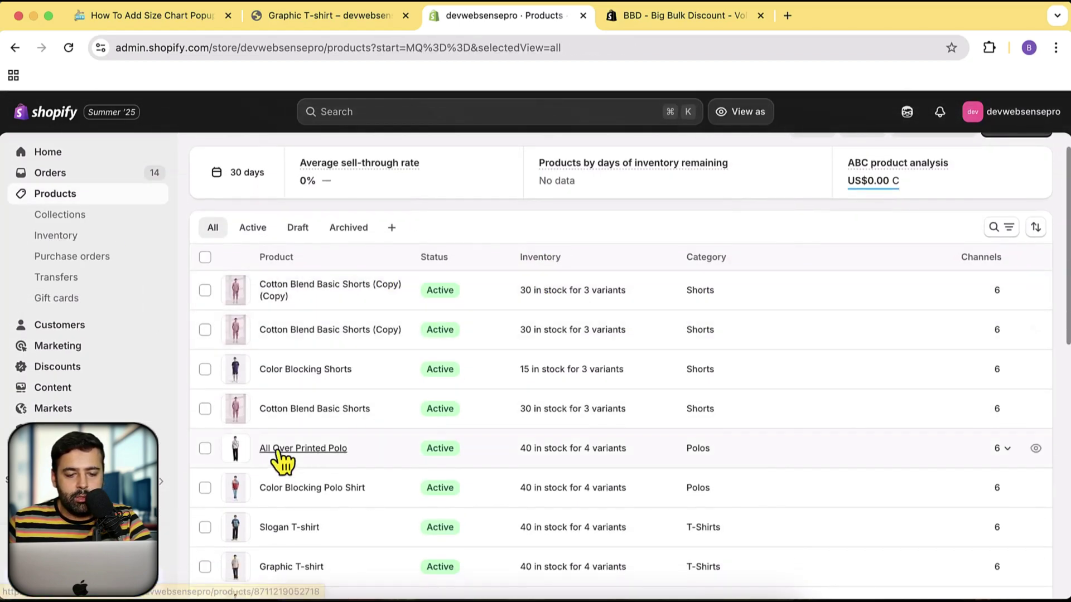
click(277, 452)
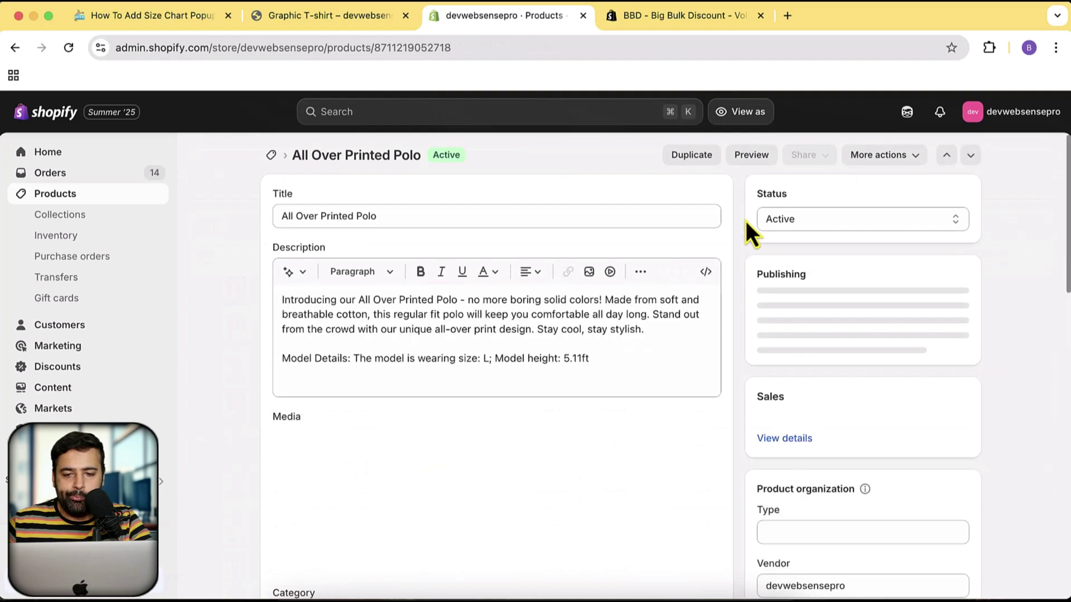
scroll(747, 237, down, 20)
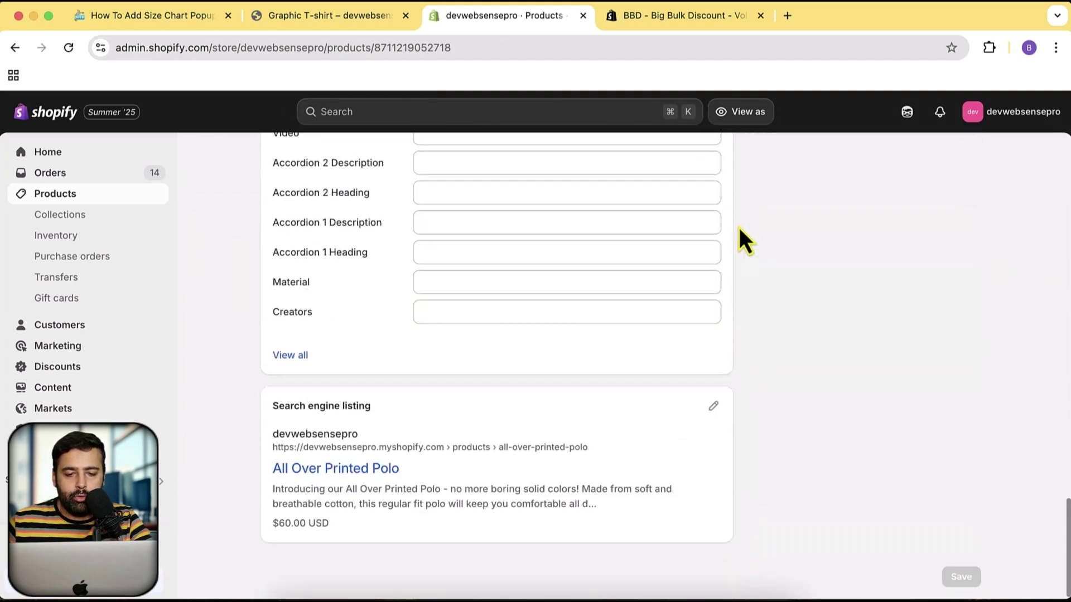
scroll(746, 285, up, 8)
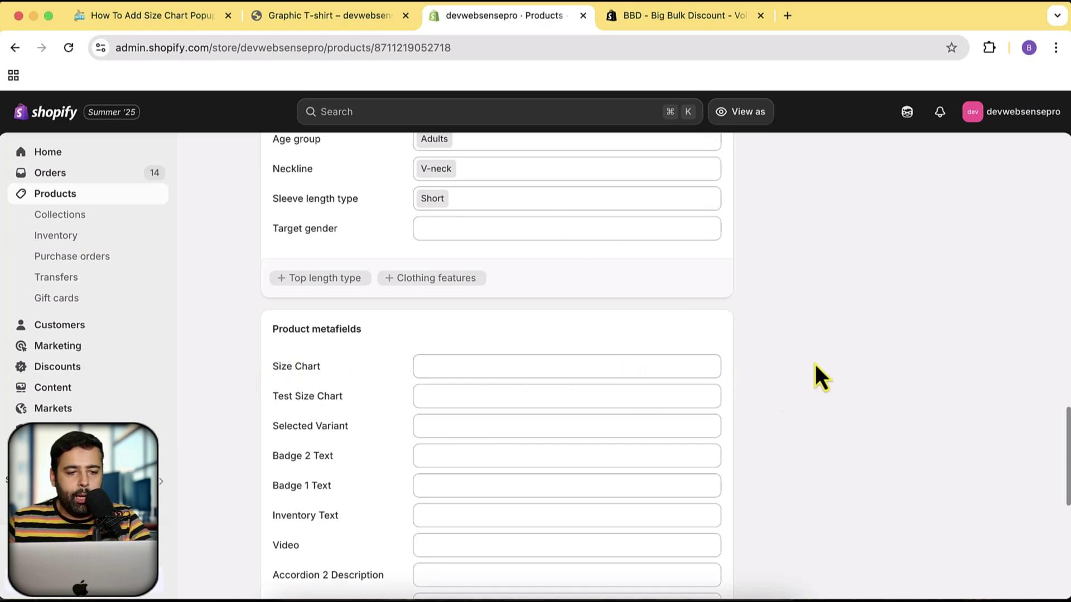
- Open the Online Store Themes page in a new tab and switch to it
scroll(819, 377, up, 20)
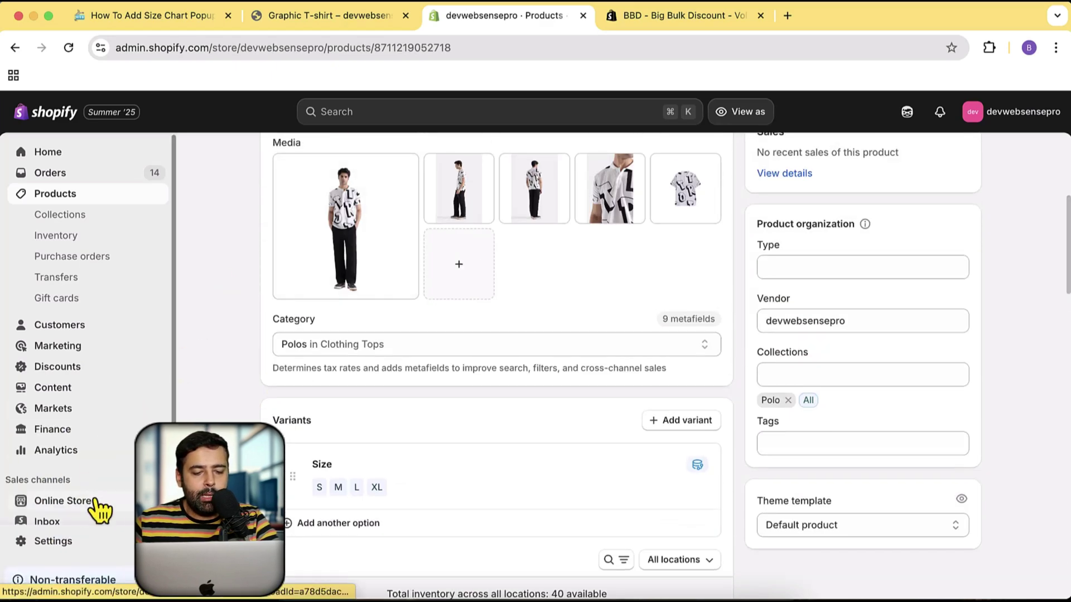
click(100, 501)
click(614, 22)
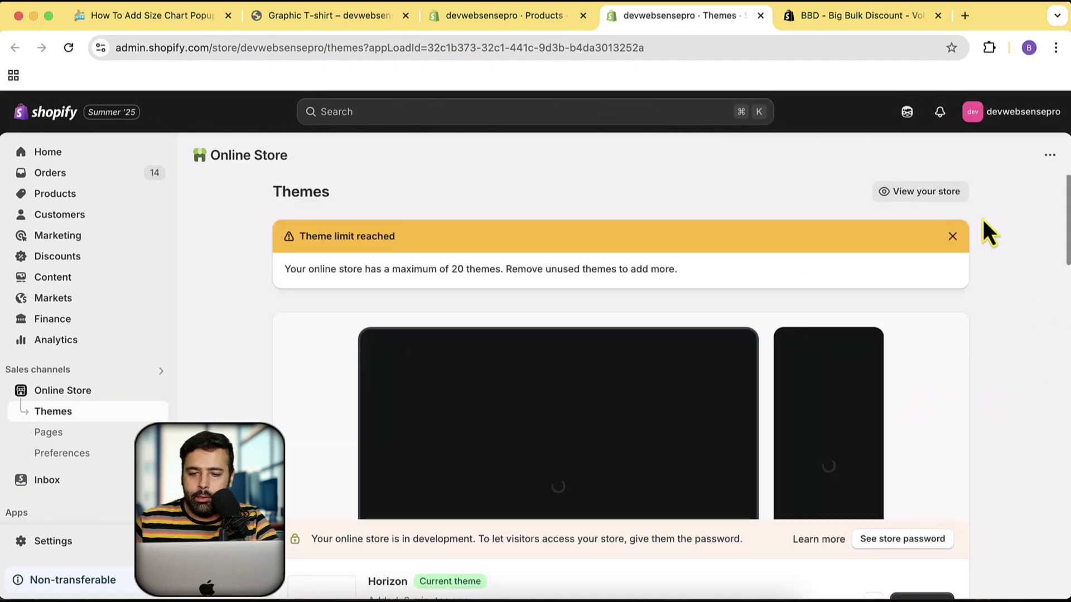
- Choose Edit code from the current Horizon theme's actions menu
scroll(979, 212, down, 5)
click(871, 317)
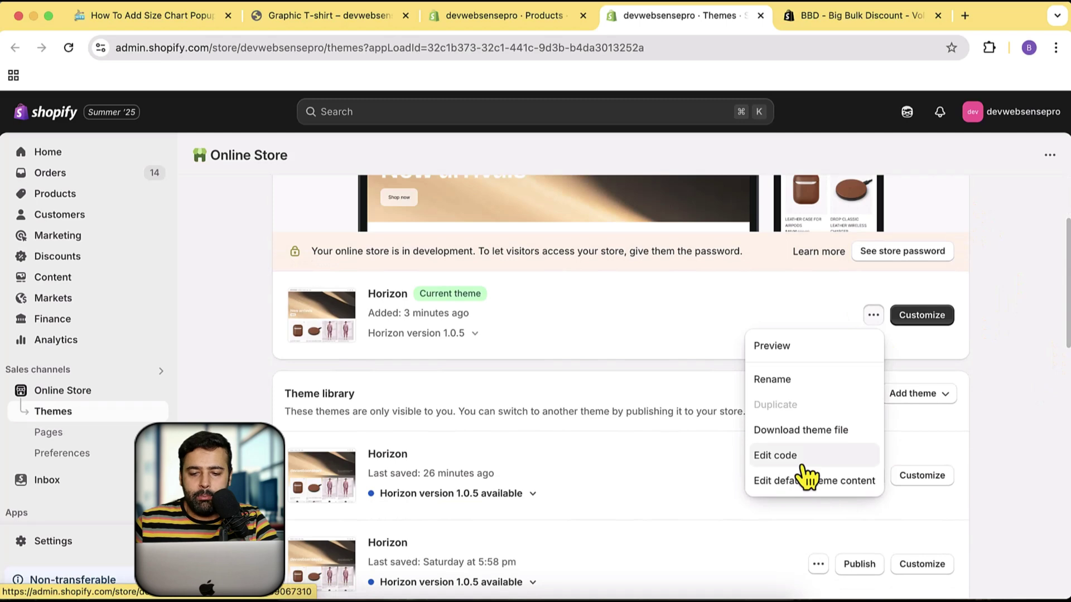
click(804, 466)
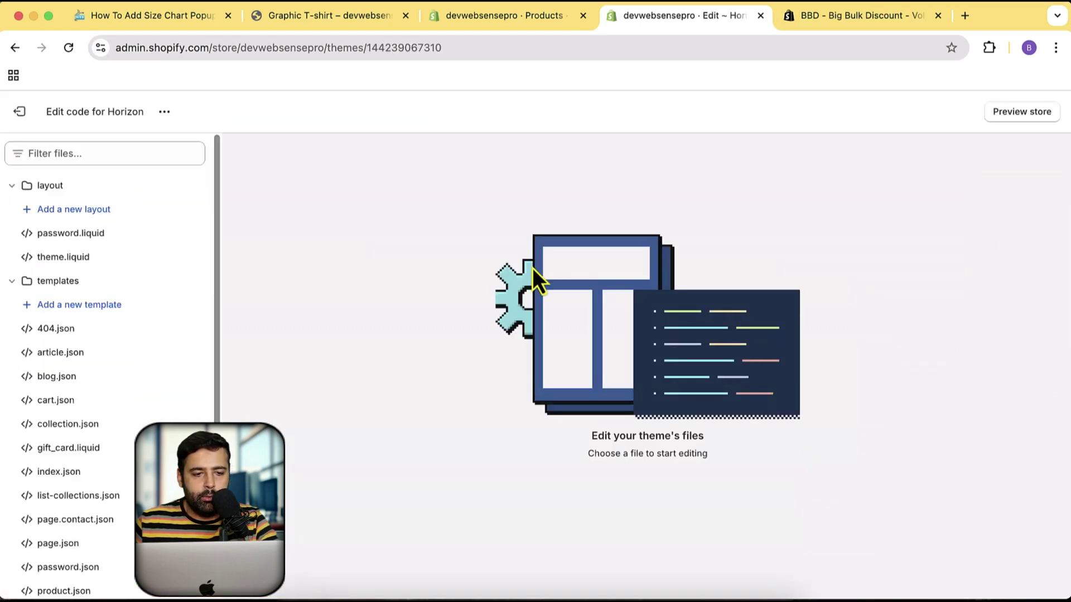
- Read the blog post's metafield setup steps in the size chart tutorial
click(149, 17)
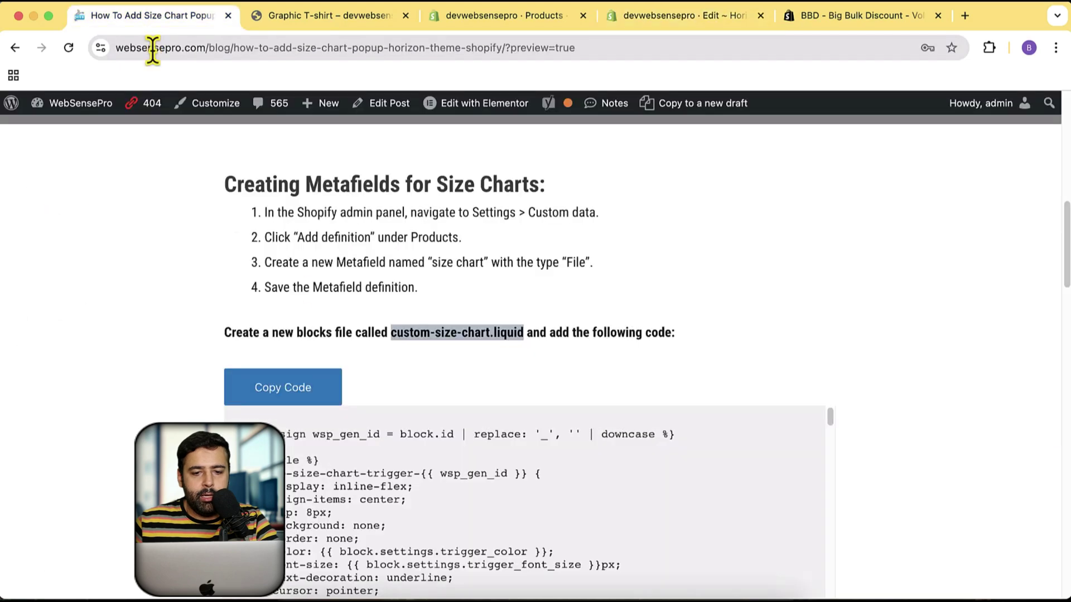
drag(224, 189, 461, 317)
click(460, 317)
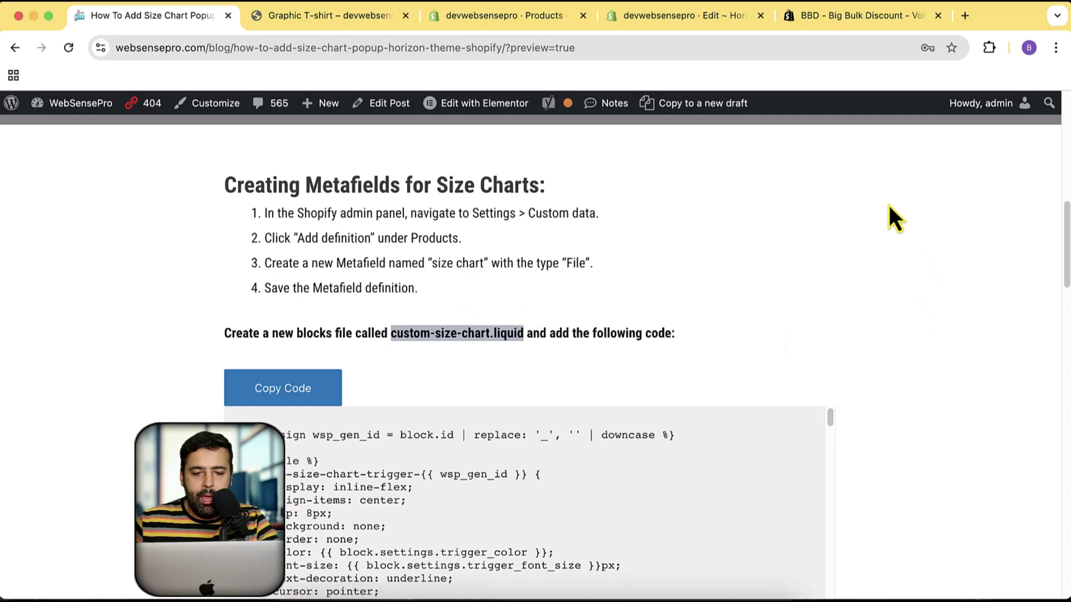
scroll(890, 218, down, 4)
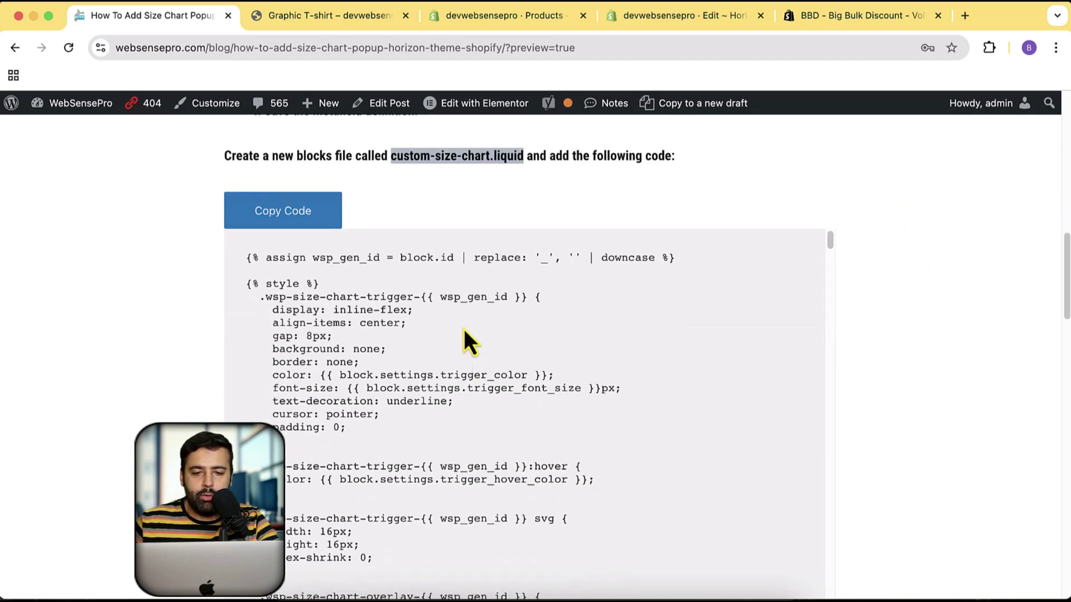
- Note the custom-size-chart.liquid file name, then return to Horizon's file tree
drag(224, 156, 490, 156)
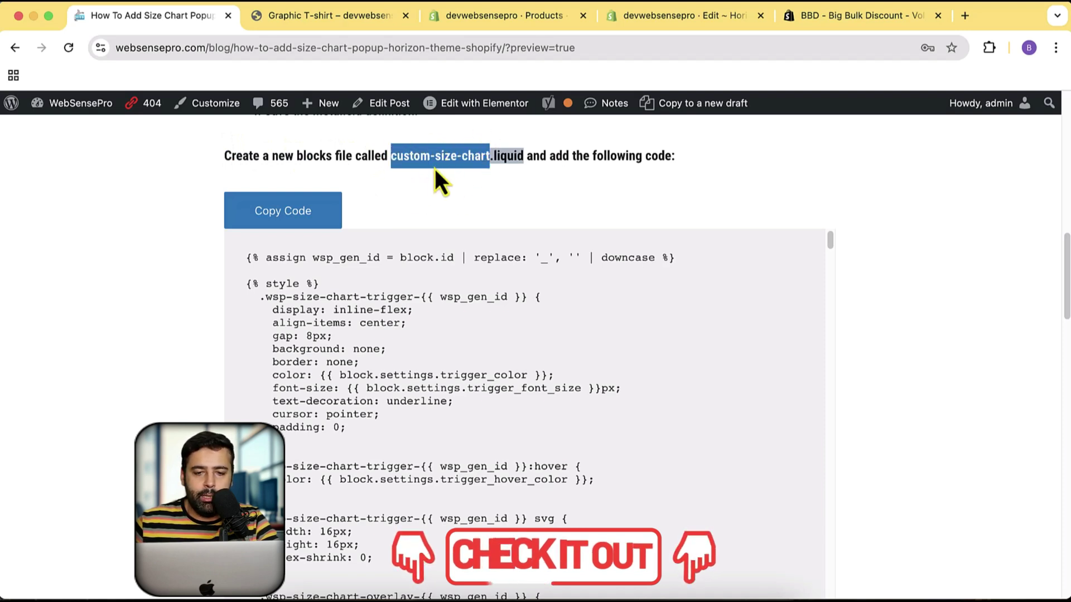
click(392, 159)
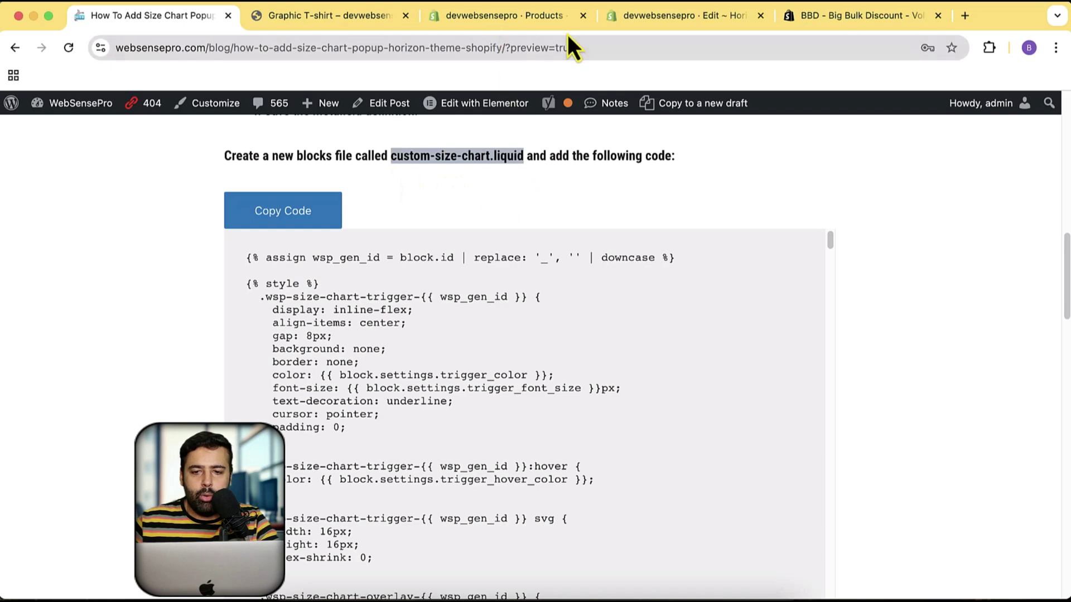
click(668, 28)
scroll(201, 223, down, 5)
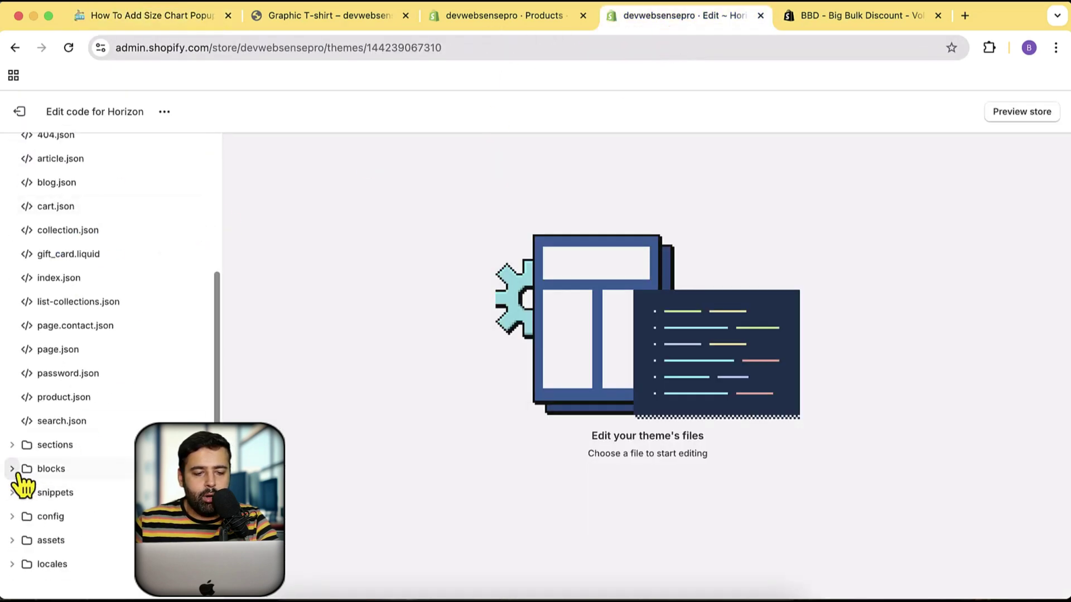
- Add a block named custom-size-chart under blocks and delete all its default code
click(18, 471)
scroll(140, 270, down, 5)
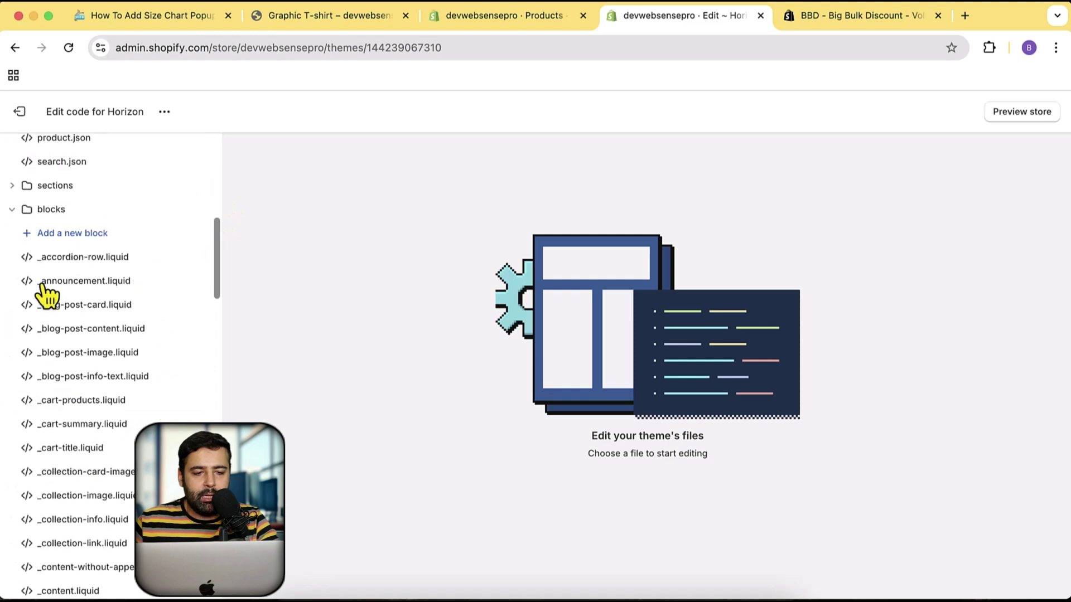
click(89, 234)
click(366, 342)
text(custom)
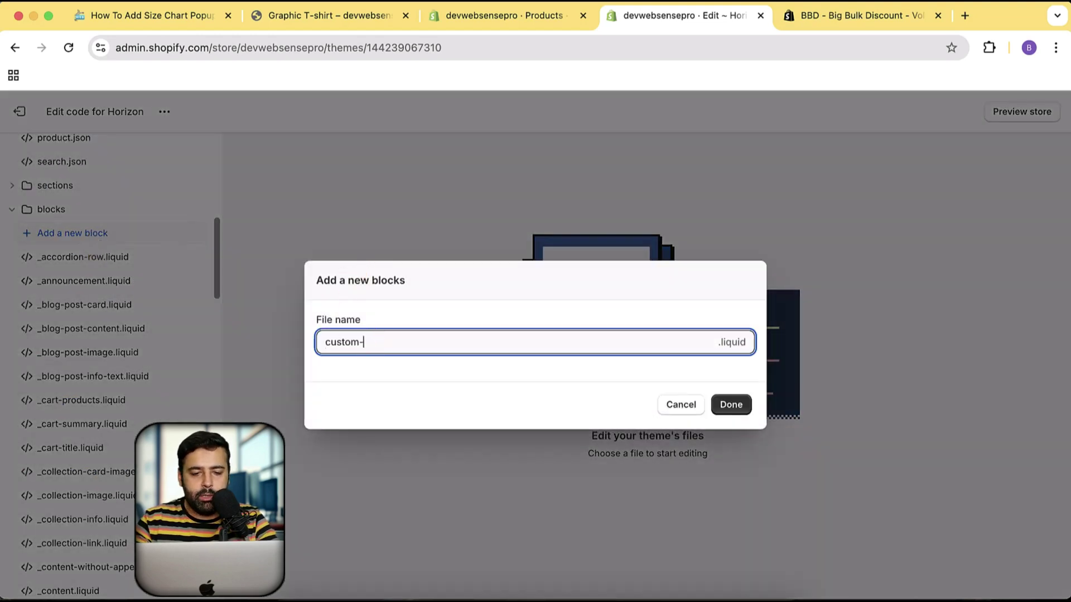
text(-size-chart)
click(739, 406)
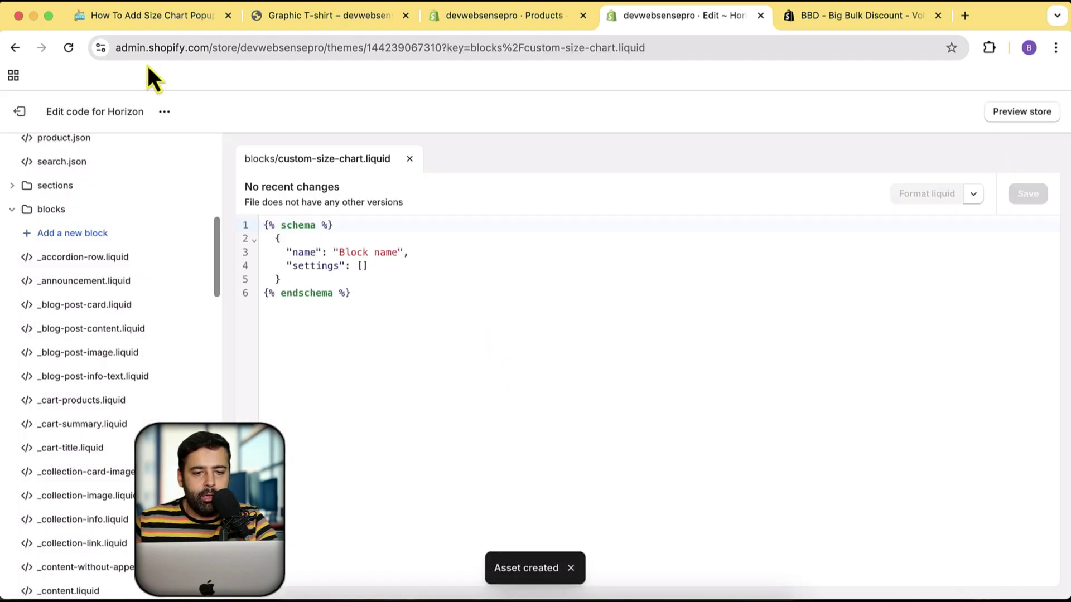
drag(388, 305, 241, 228)
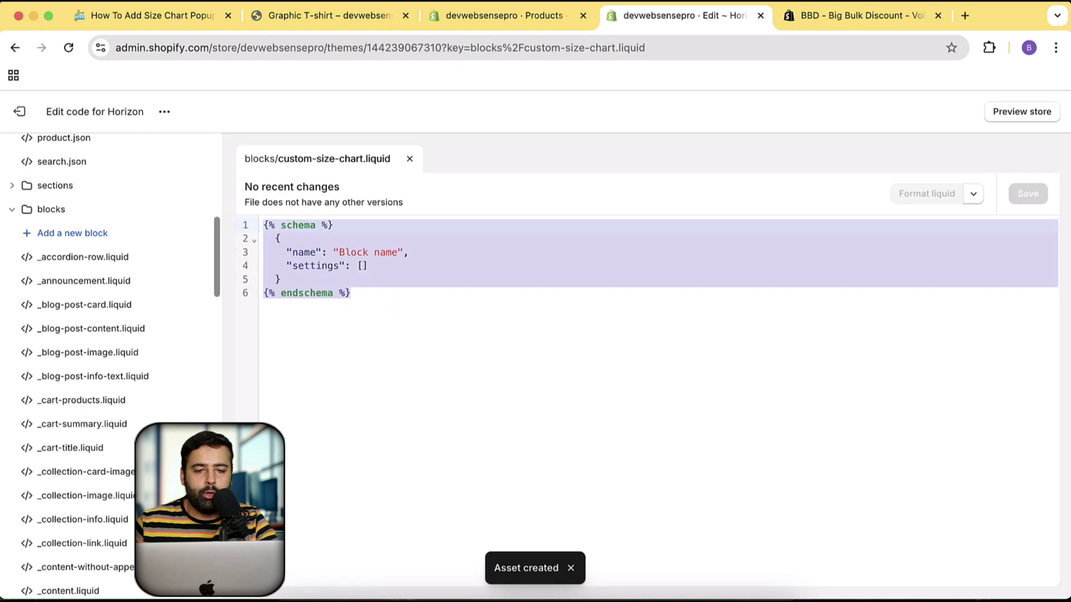
key(BackSpace)
- Paste the blog's copied size chart code into blocks/custom-size-chart.liquid and save
click(158, 21)
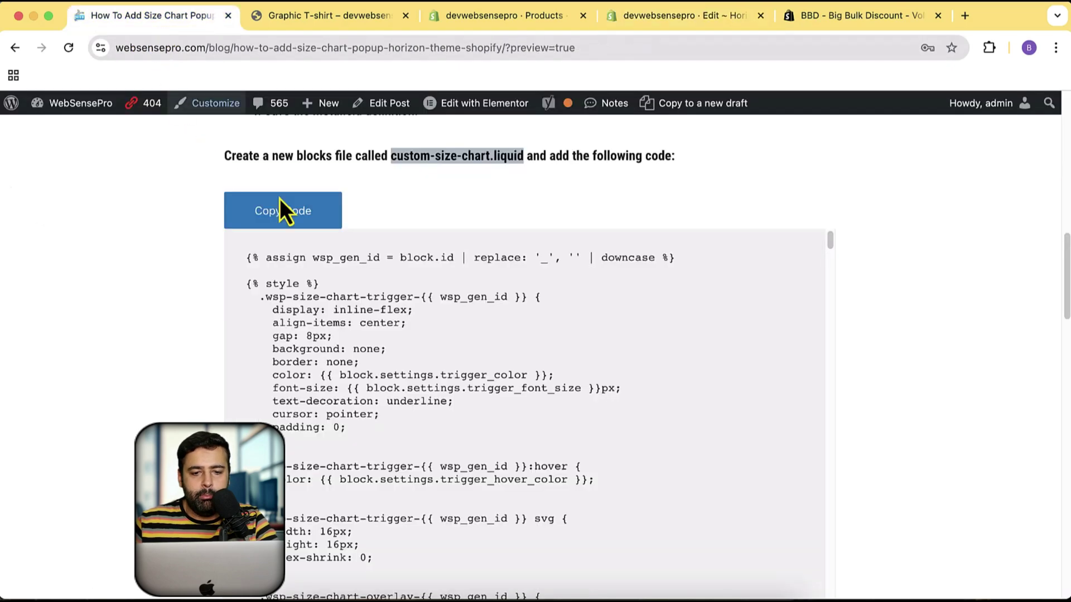
click(299, 223)
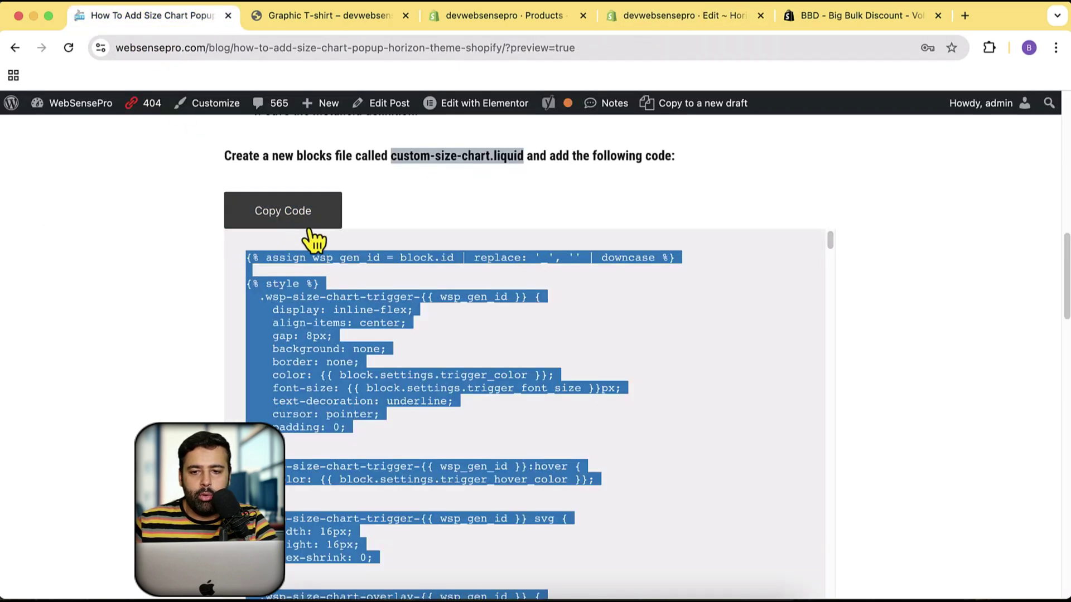
click(691, 16)
key(super+v)
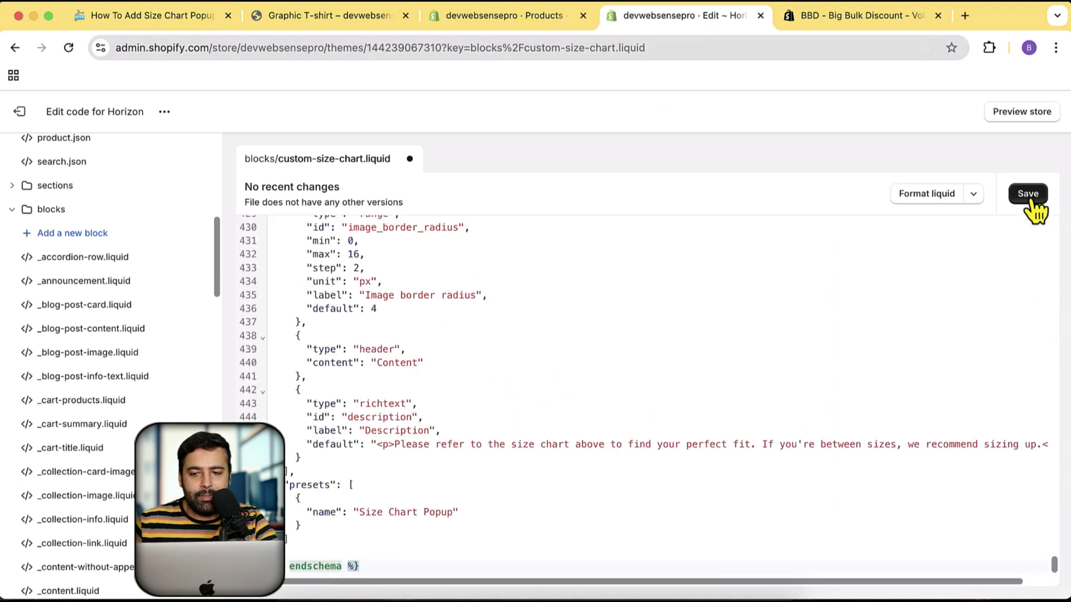
click(1028, 195)
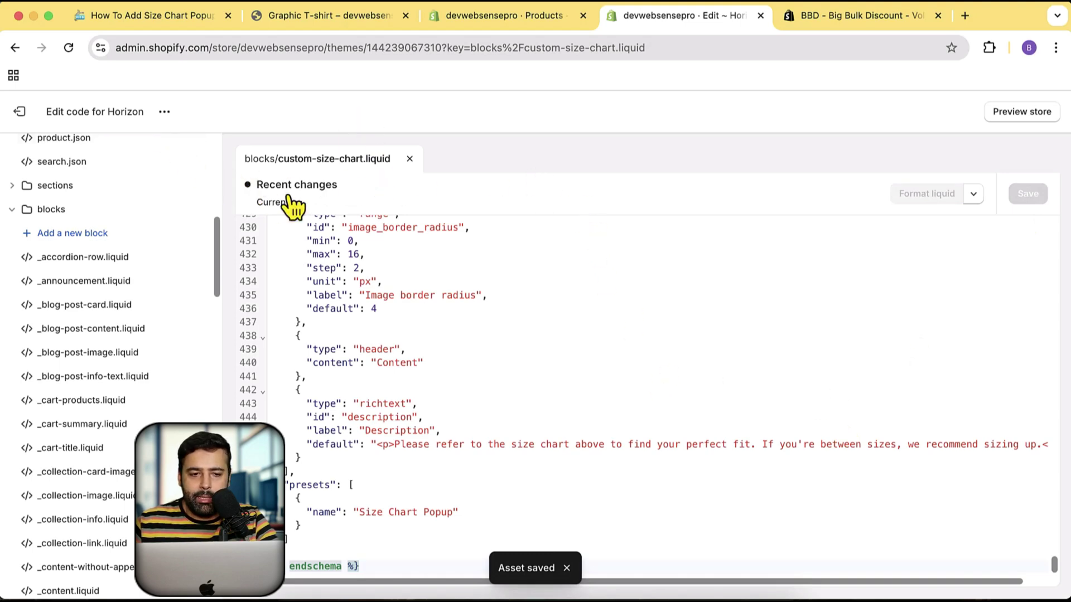
scroll(167, 244, up, 10)
- Open the Horizon theme customizer on the Default product template
click(165, 113)
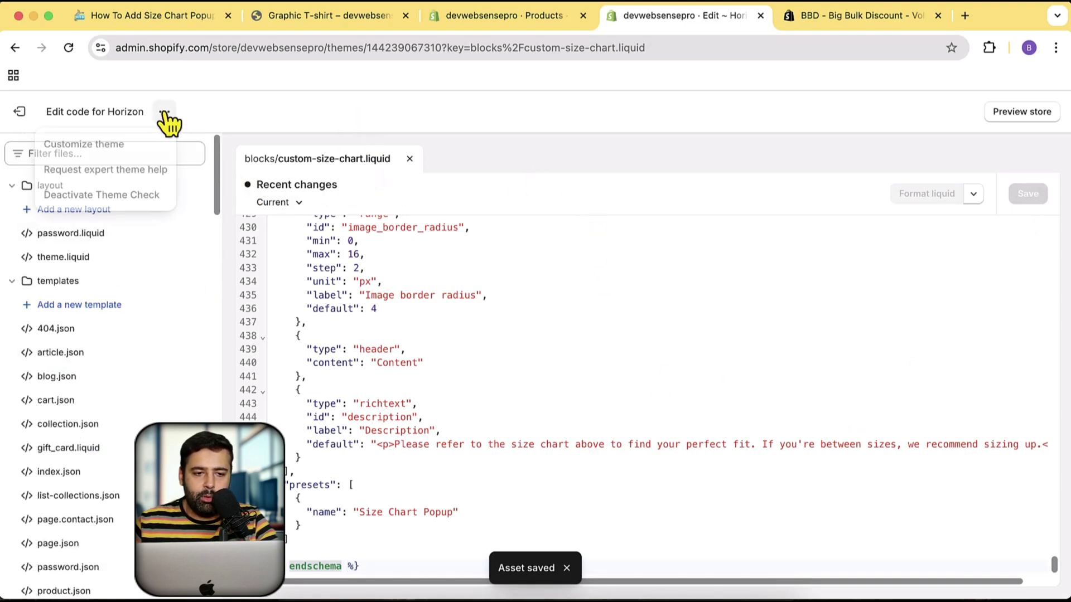
click(129, 151)
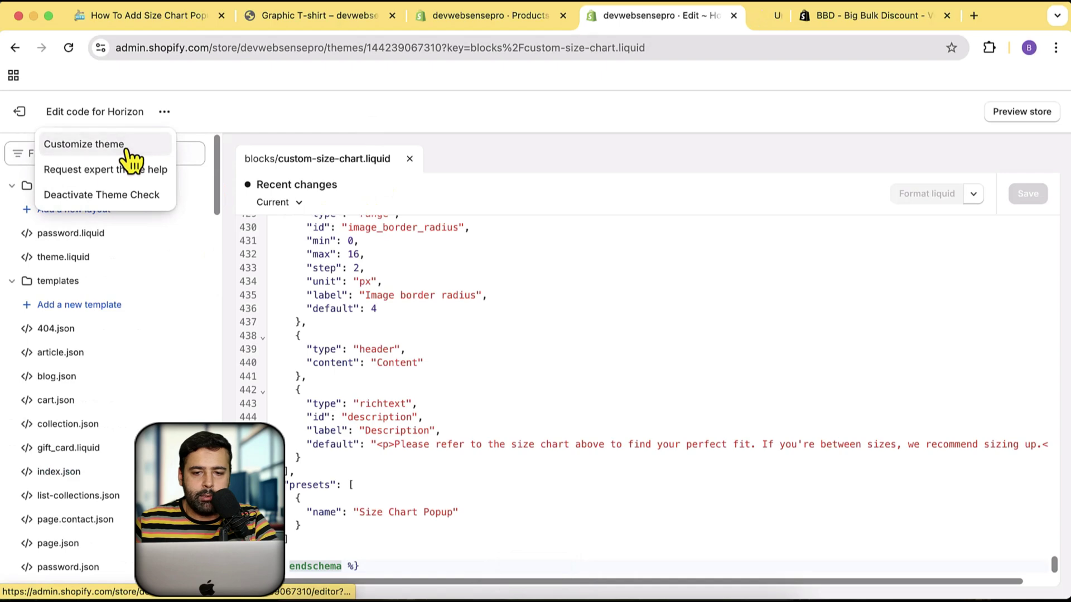
click(717, 17)
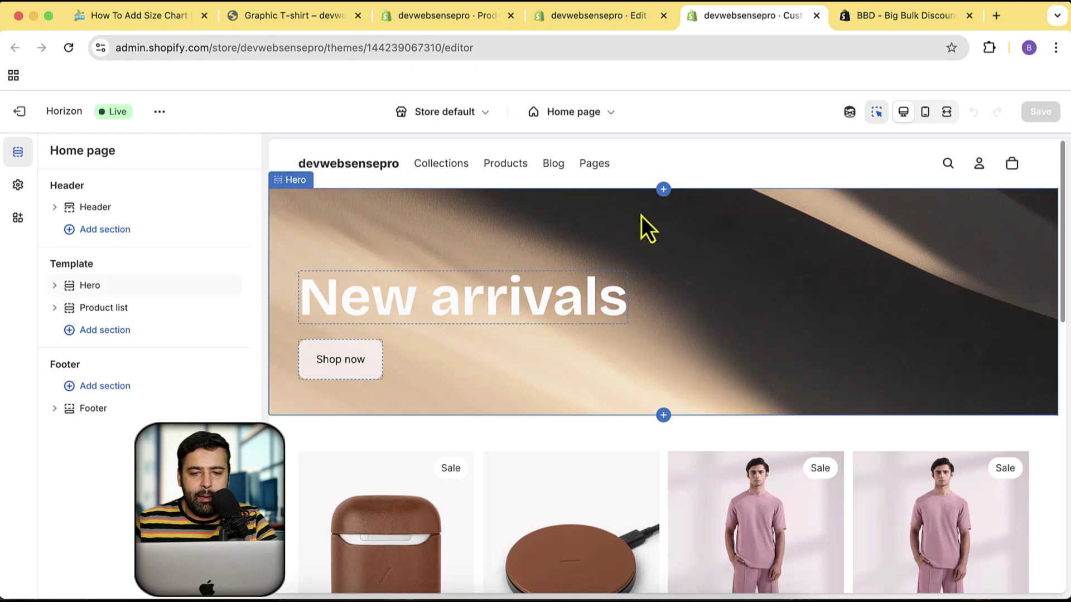
click(600, 113)
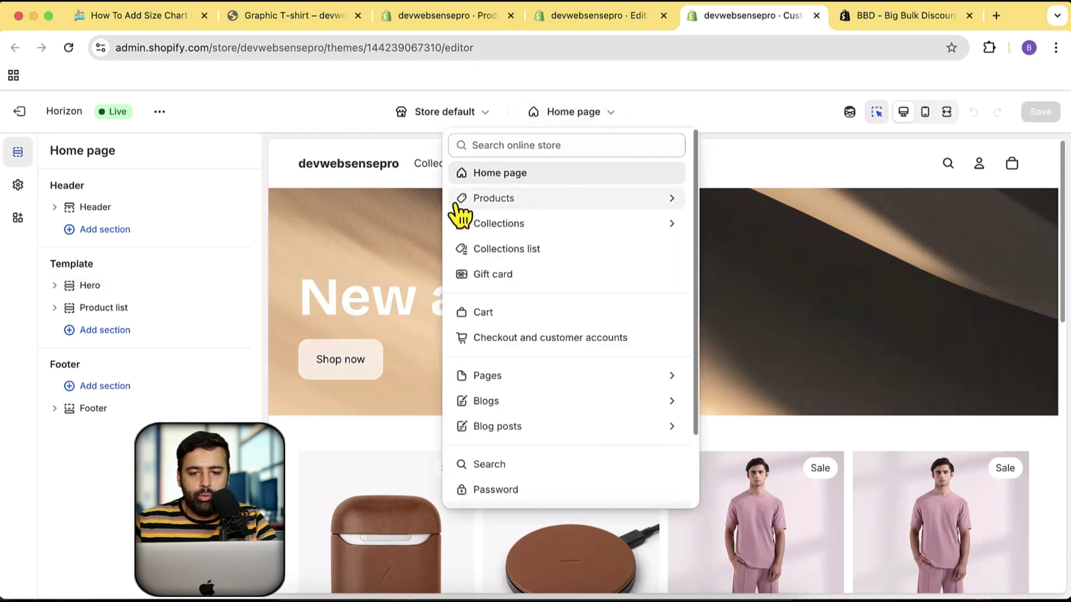
click(459, 202)
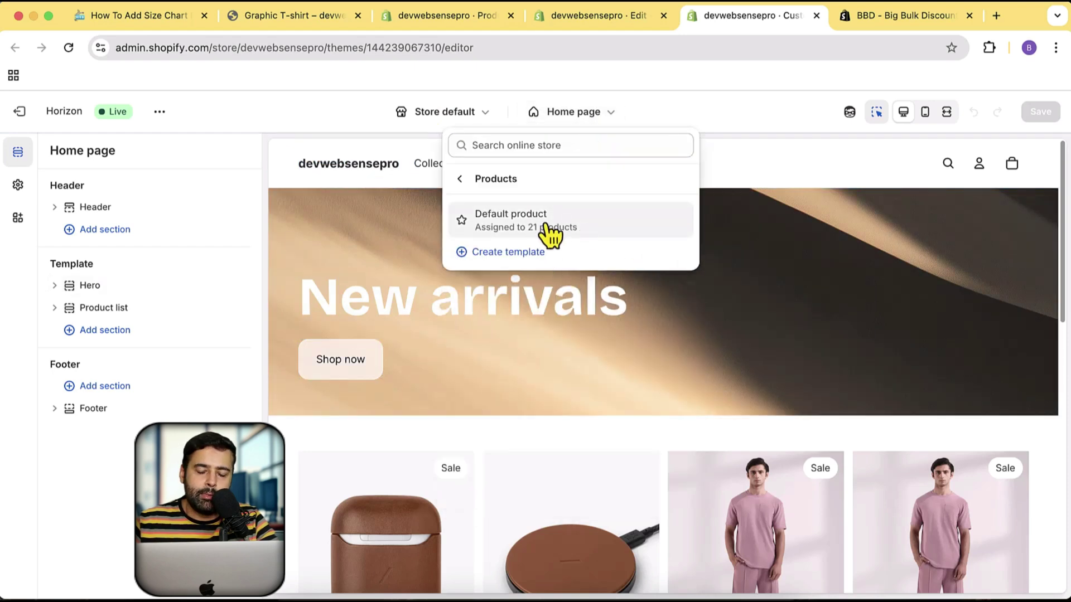
click(549, 235)
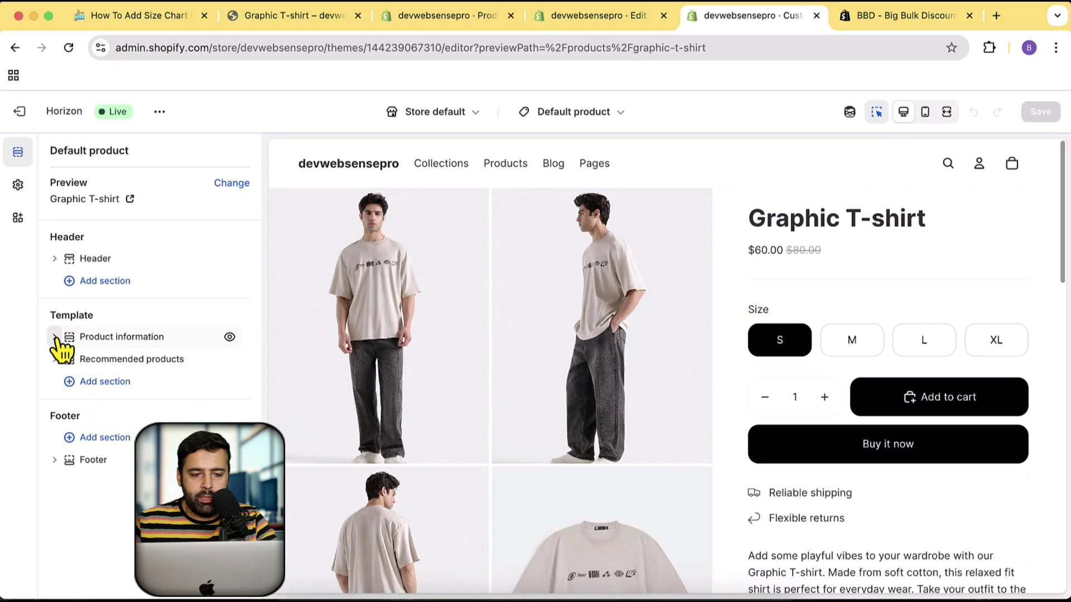
- Expand Product information's blocks and bring up the Add block picker under Details
click(55, 337)
scroll(234, 274, down, 2)
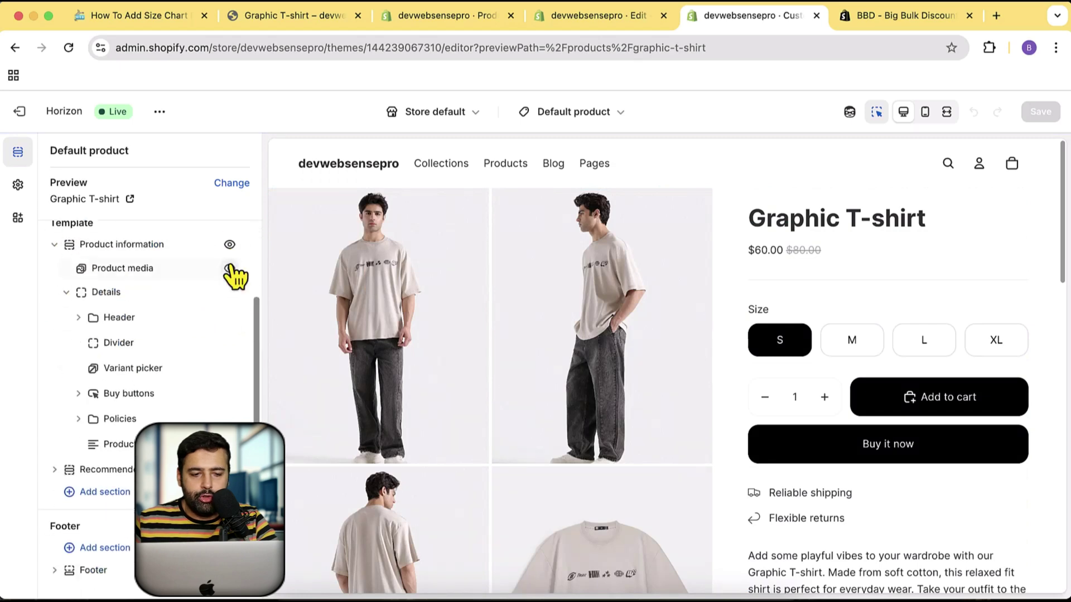
drag(132, 318, 145, 313)
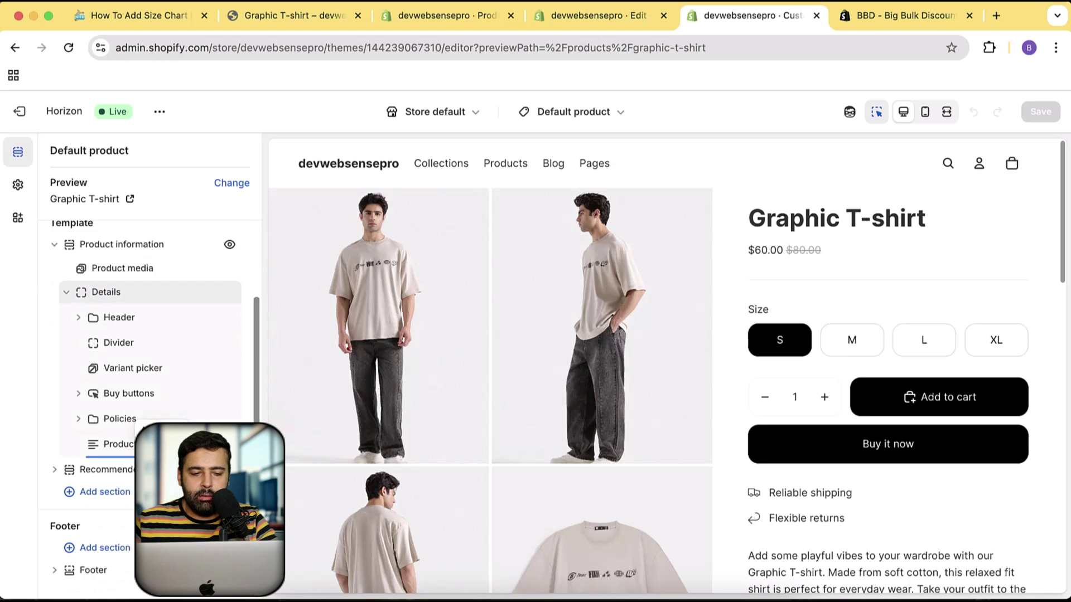
click(150, 457)
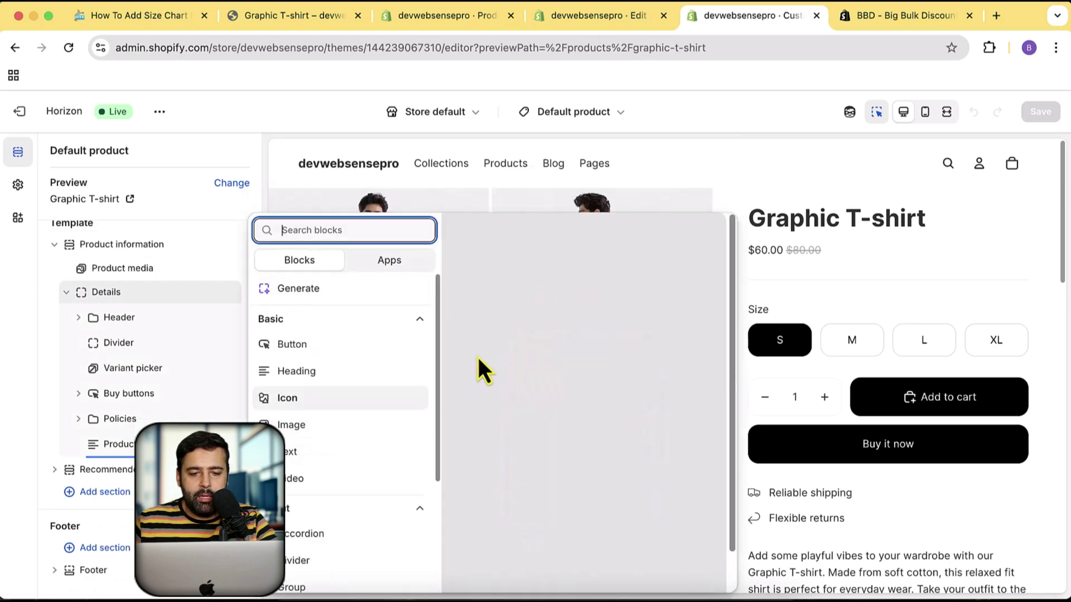
- Search 'size' and add Size Chart Popup below Product description in Details
text(size)
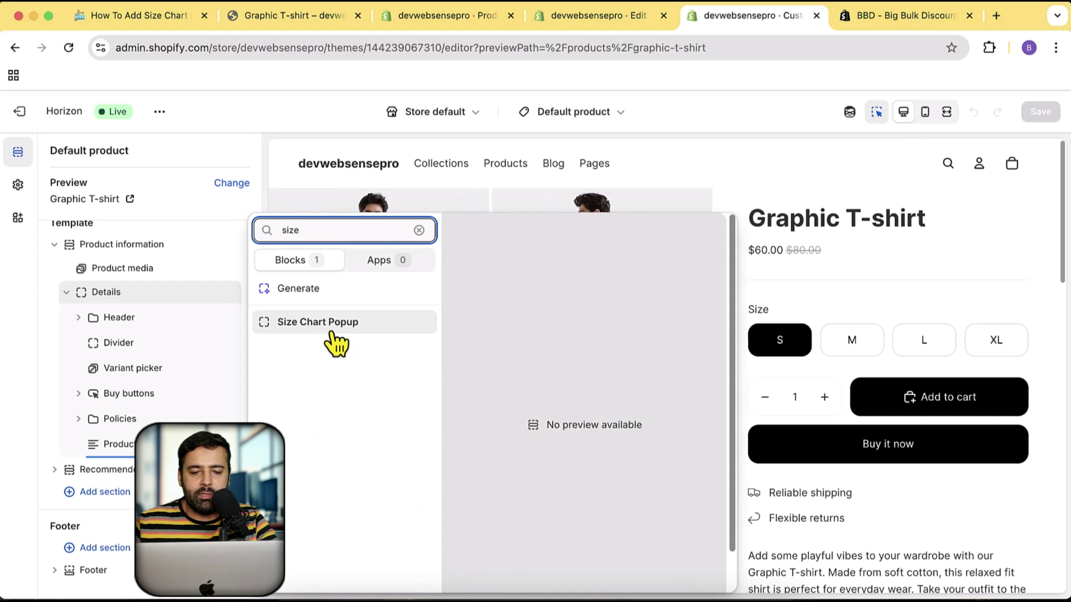
key(Escape)
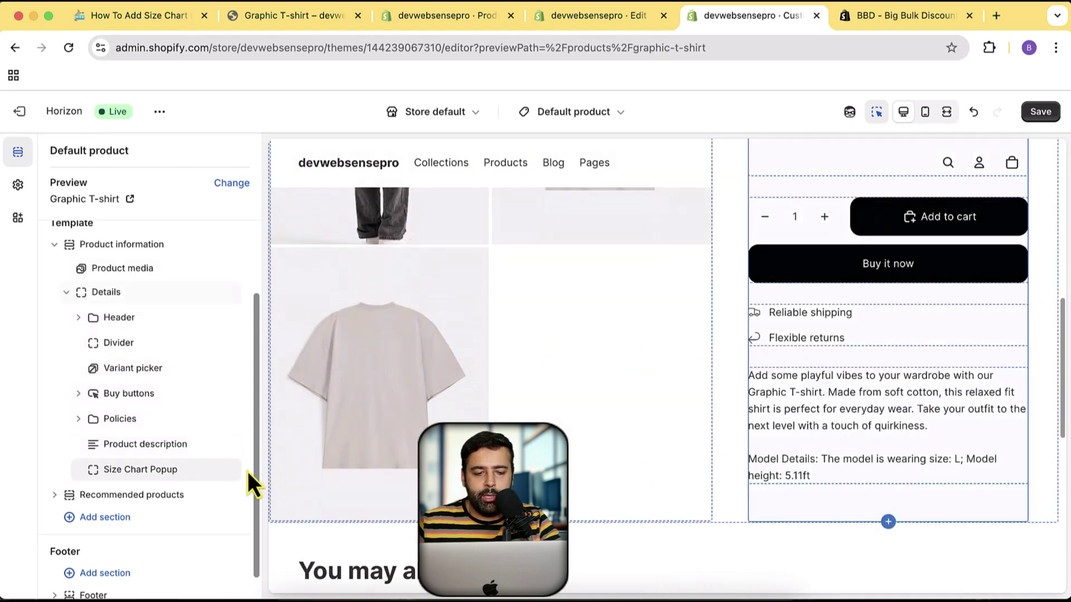
- Enter size_chart as the Size Chart Popup's Product metafield key and save the template
click(171, 471)
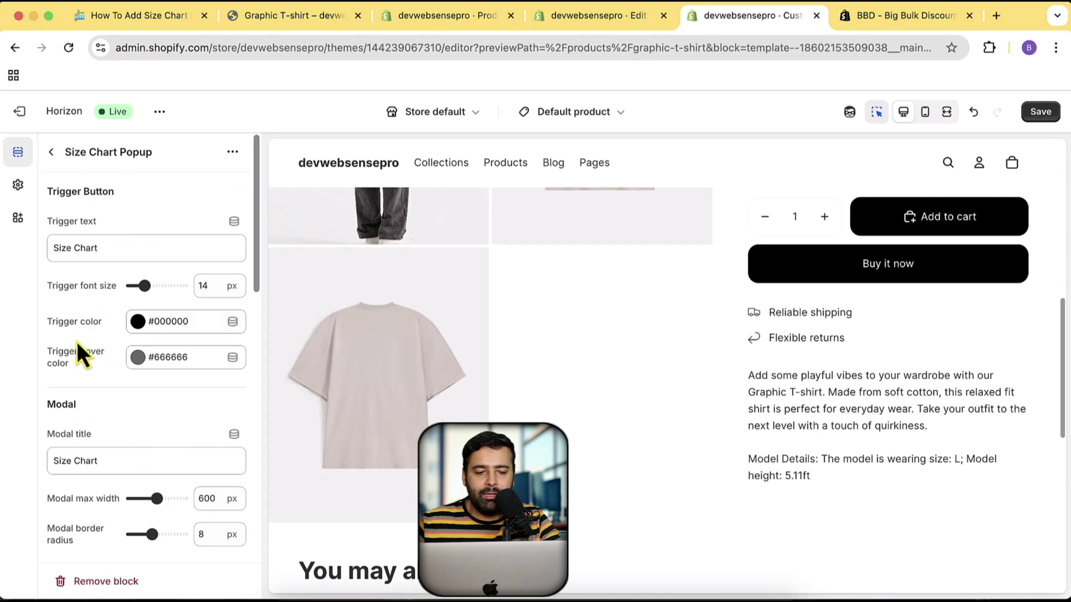
scroll(140, 287, down, 10)
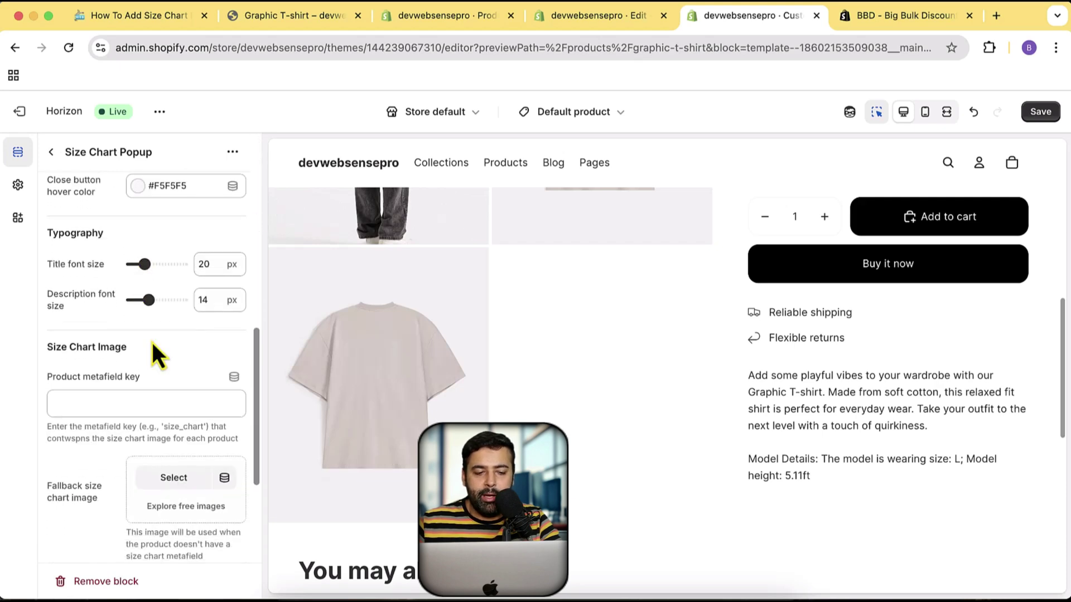
drag(143, 383, 53, 382)
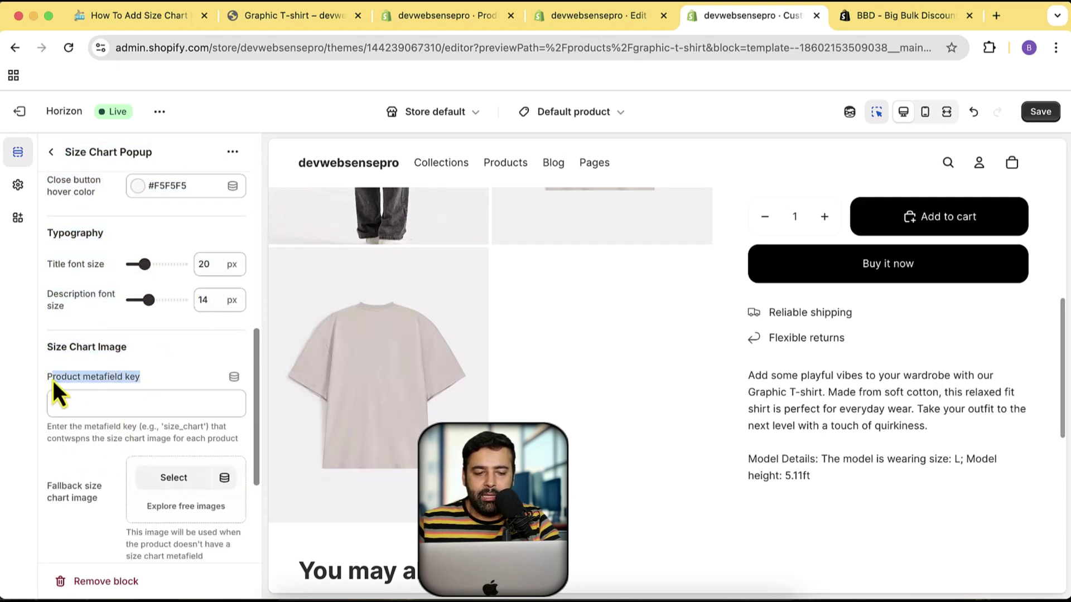
click(125, 409)
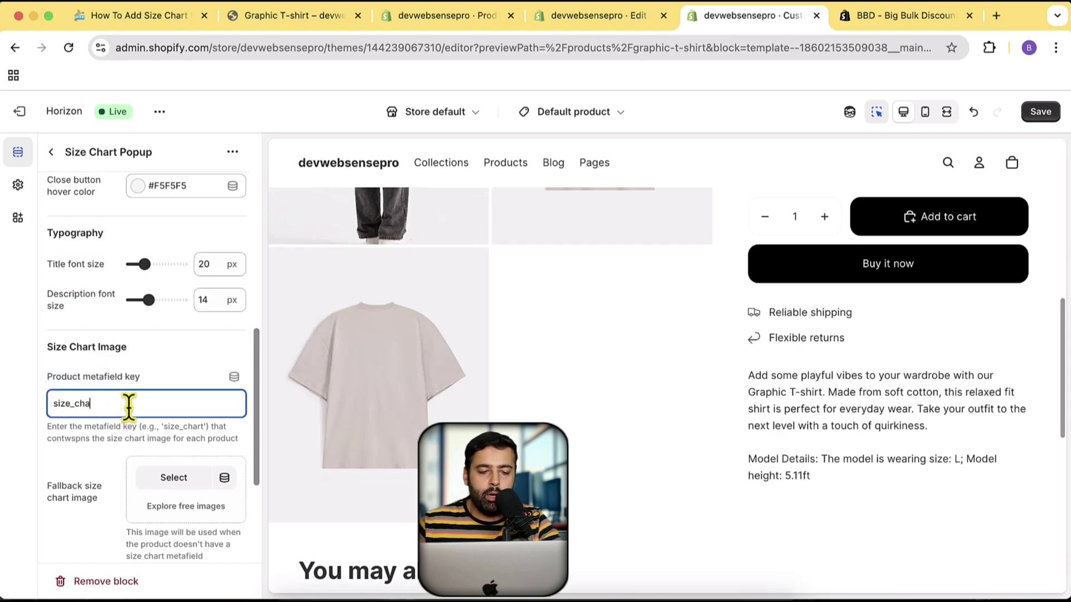
scroll(87, 319, down, 2)
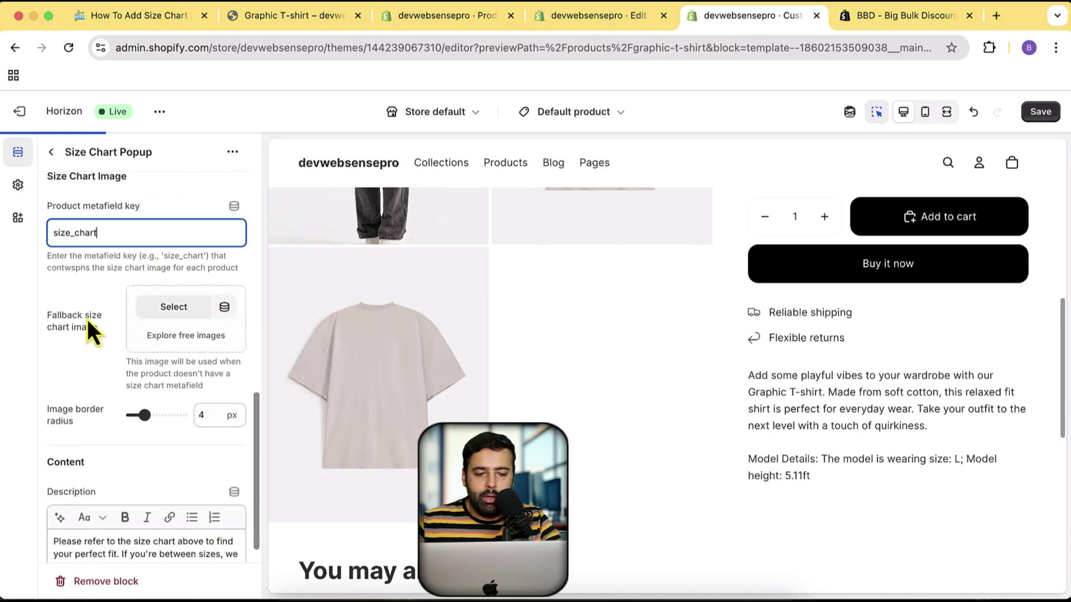
scroll(119, 374, up, 12)
scroll(118, 375, up, 2)
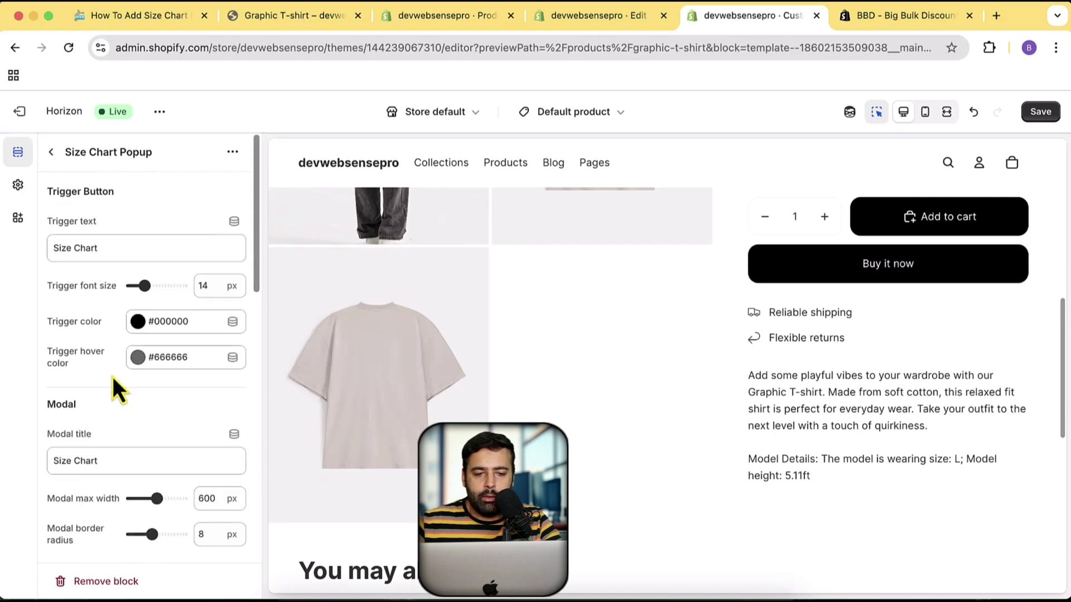
click(1038, 114)
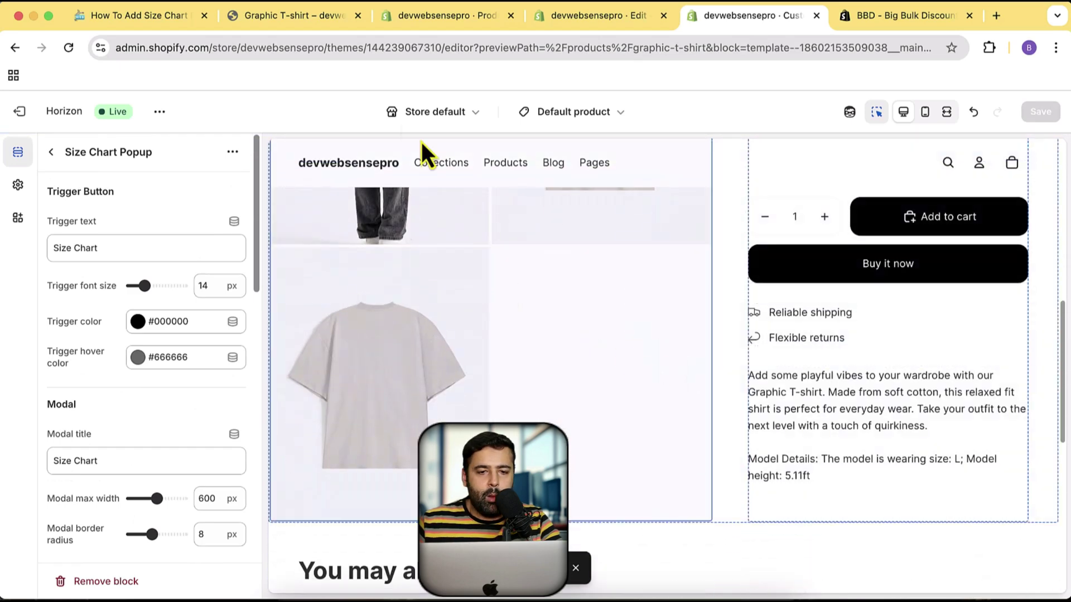
- Locate the All Over Printed Polo's Product metafields on its admin page
click(437, 17)
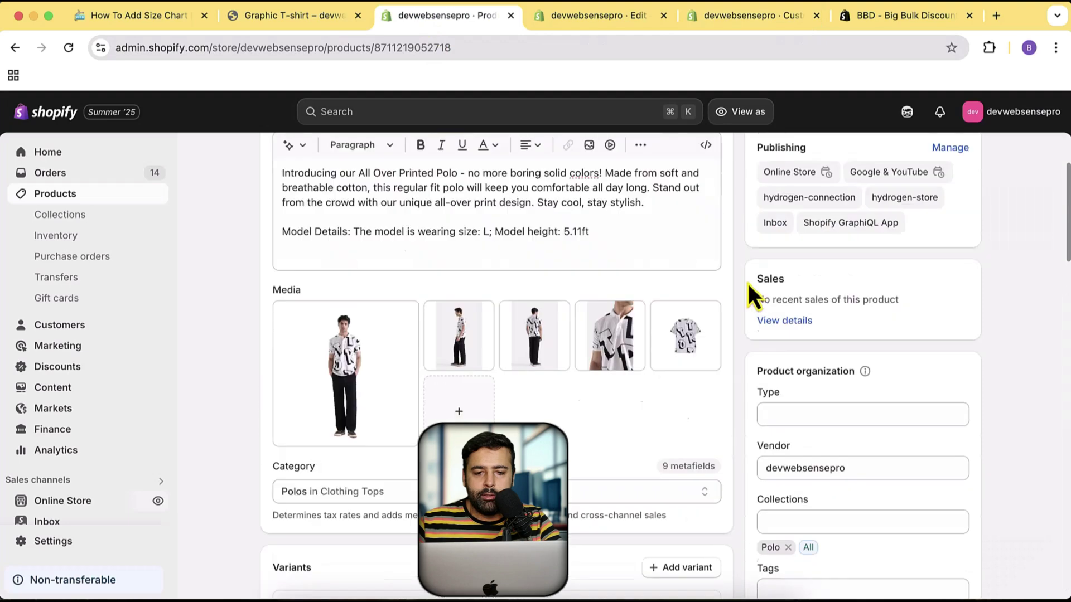
scroll(750, 294, up, 3)
drag(392, 215, 285, 216)
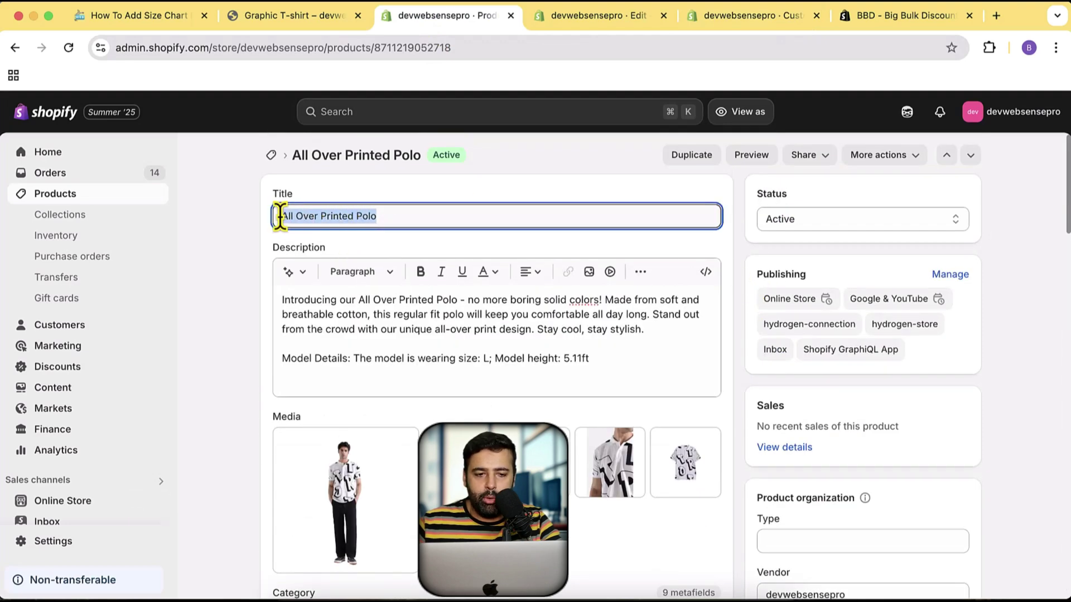
scroll(740, 219, down, 10)
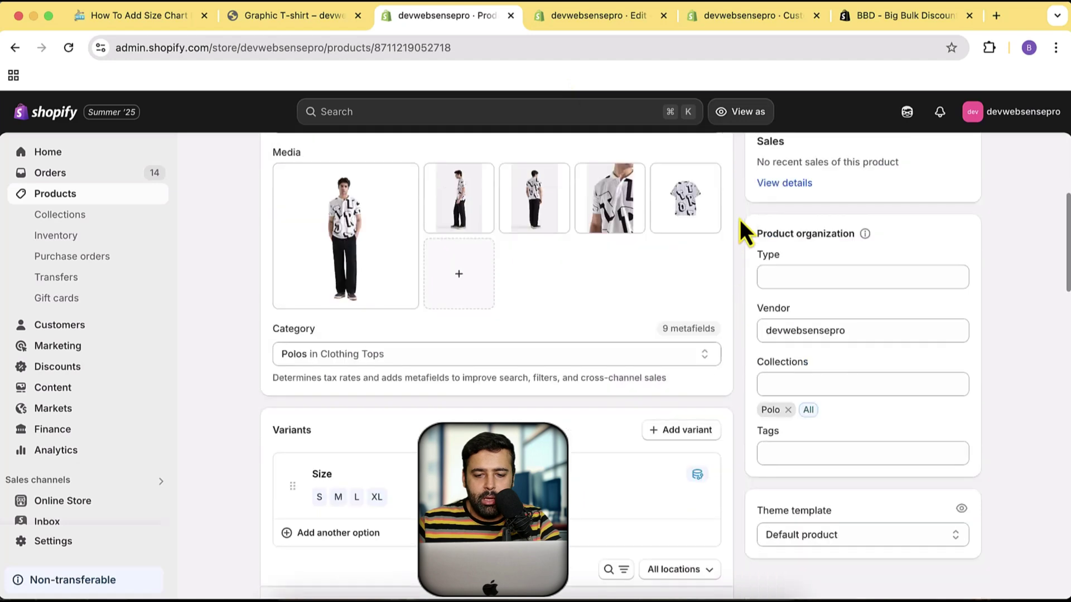
scroll(740, 220, down, 10)
scroll(622, 335, up, 3)
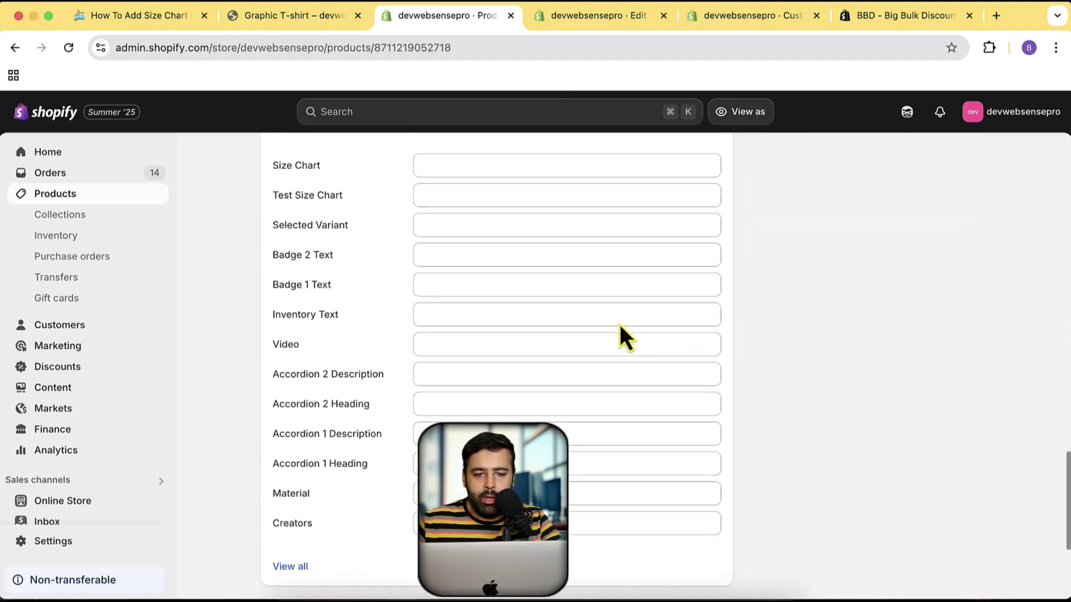
- Set the Size Chart metafield to size-chart-1.png and save the product
click(512, 294)
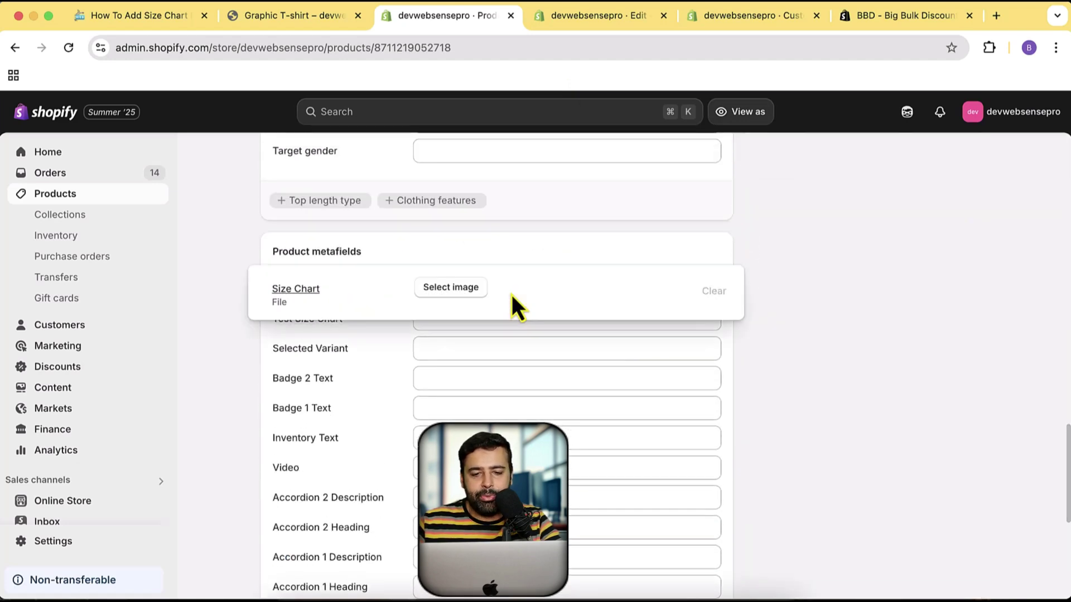
click(459, 289)
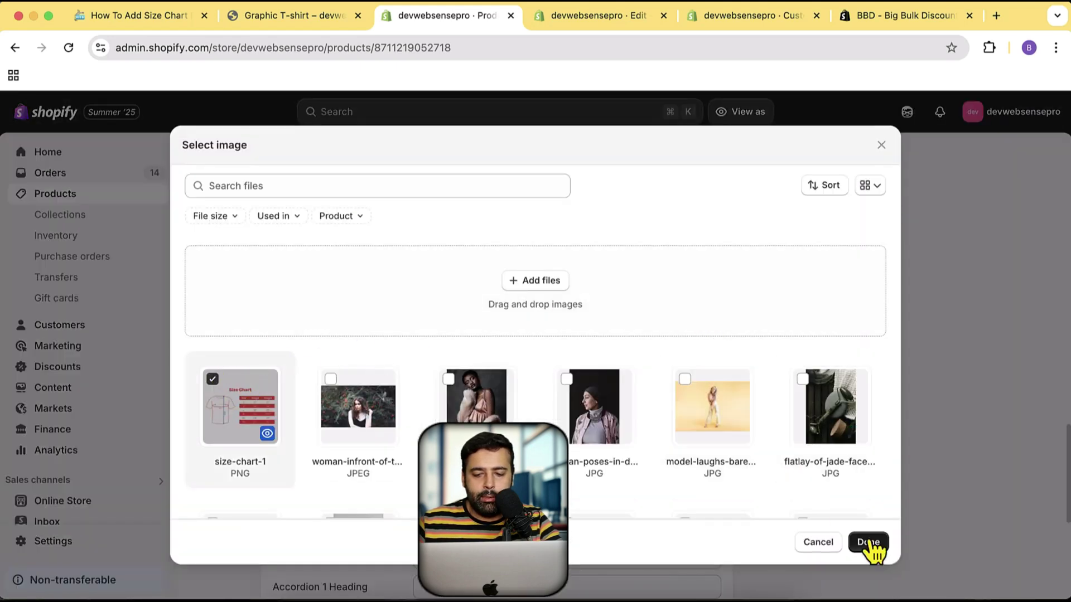
click(868, 543)
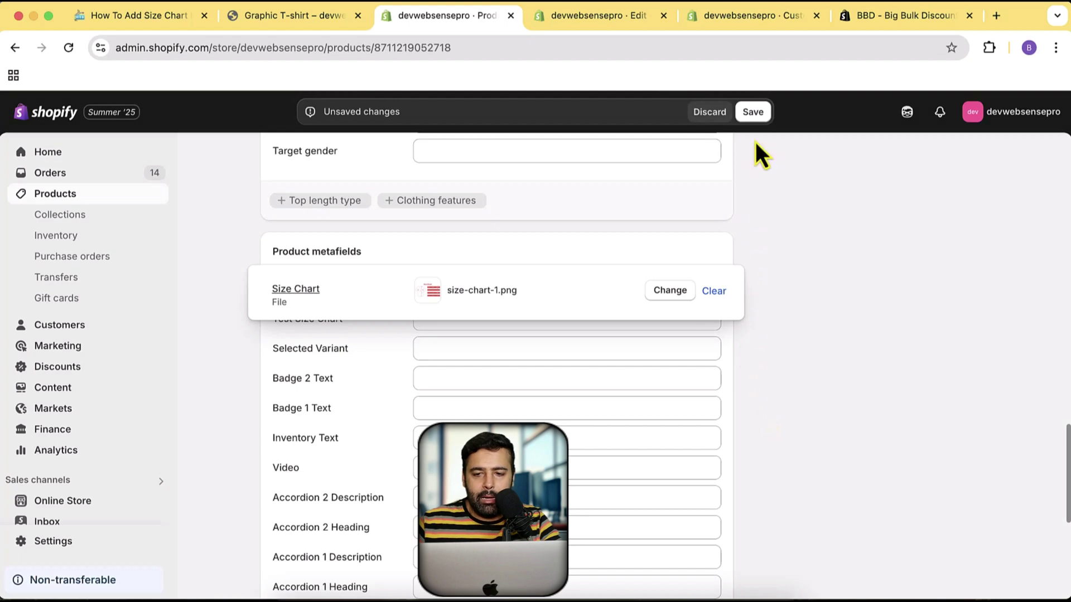
click(753, 113)
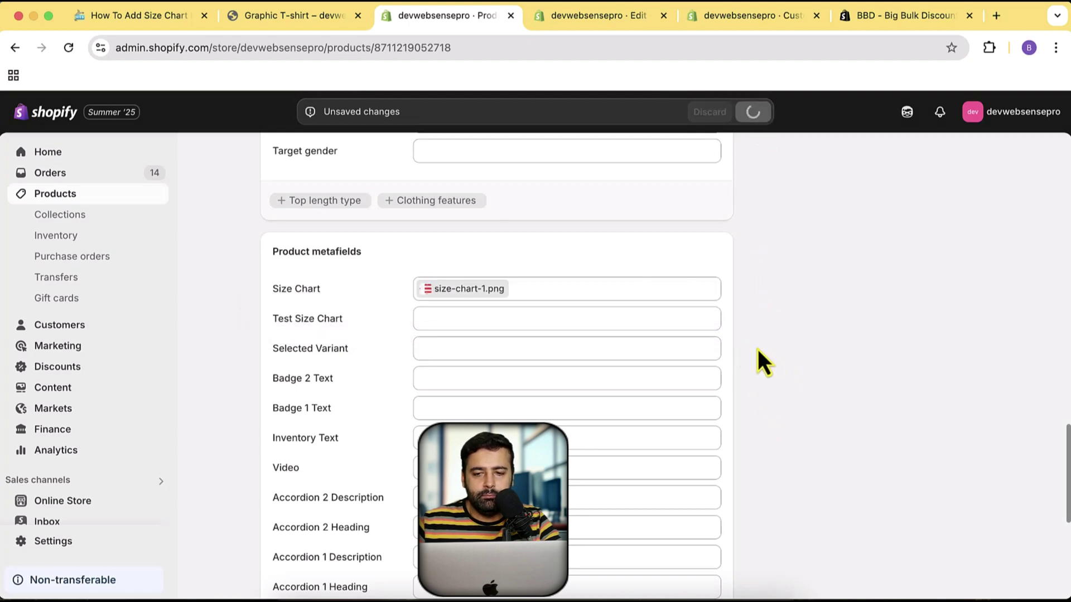
scroll(725, 332, up, 15)
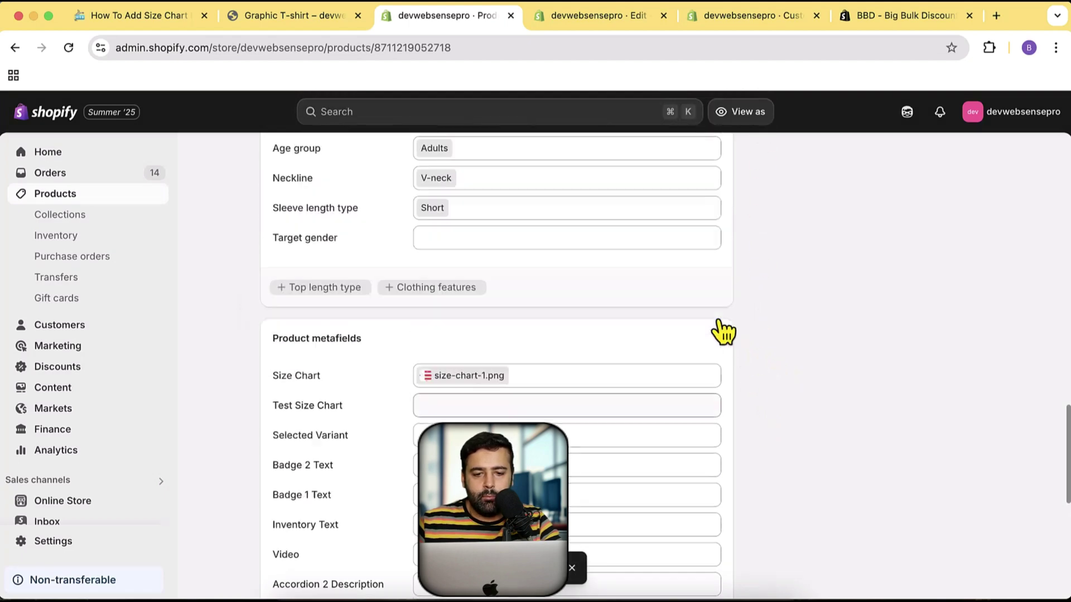
click(265, 17)
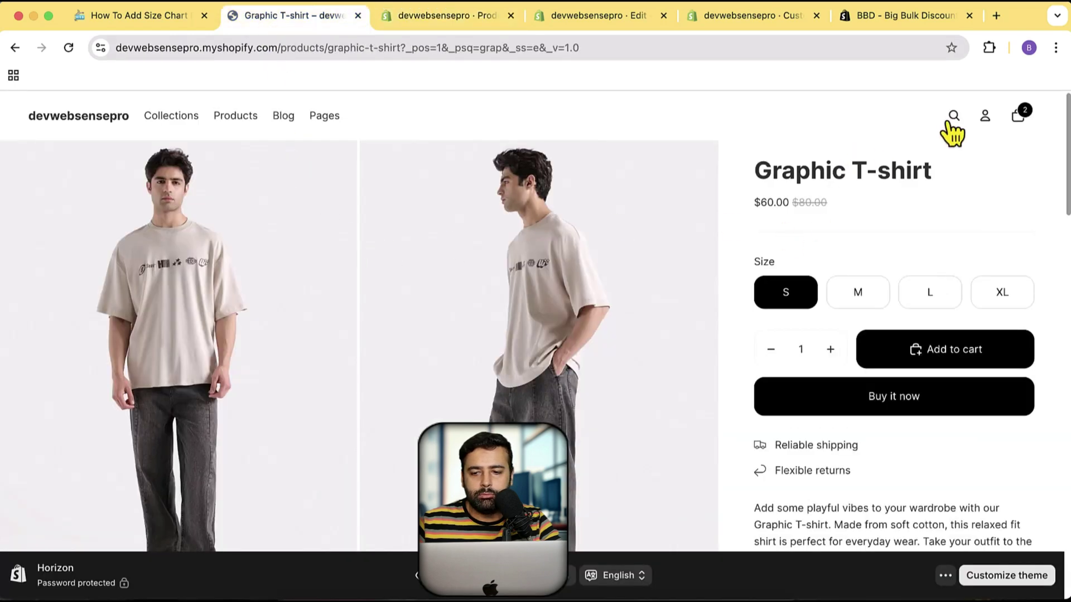
- Search the storefront for 'all' and view the All Over Printed Polo page ($60.00, S–XL)
click(952, 117)
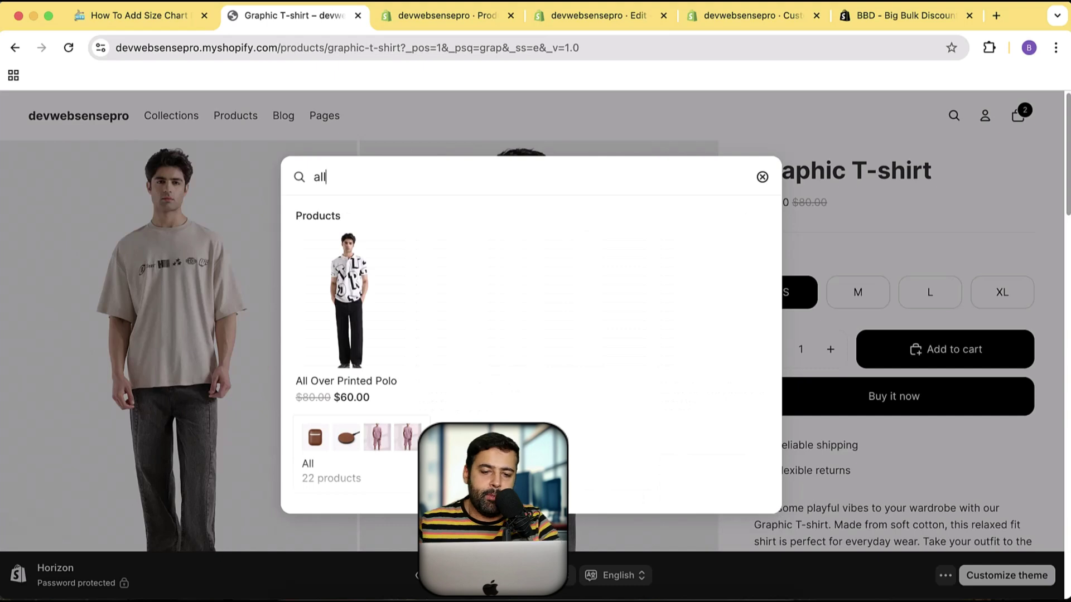
click(341, 322)
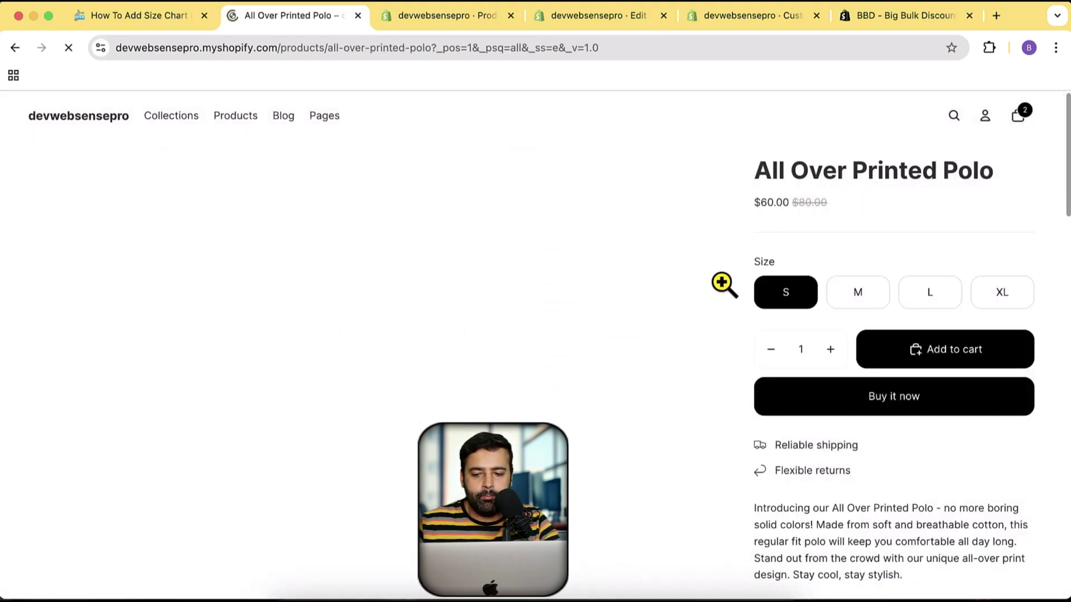
scroll(725, 203, down, 10)
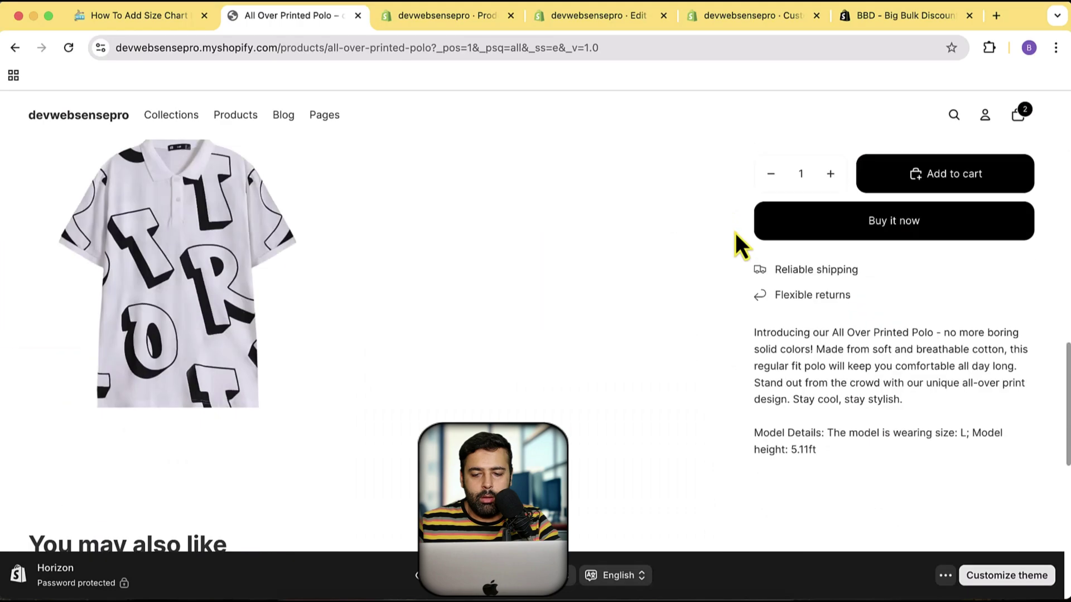
scroll(731, 328, down, 3)
scroll(728, 312, up, 10)
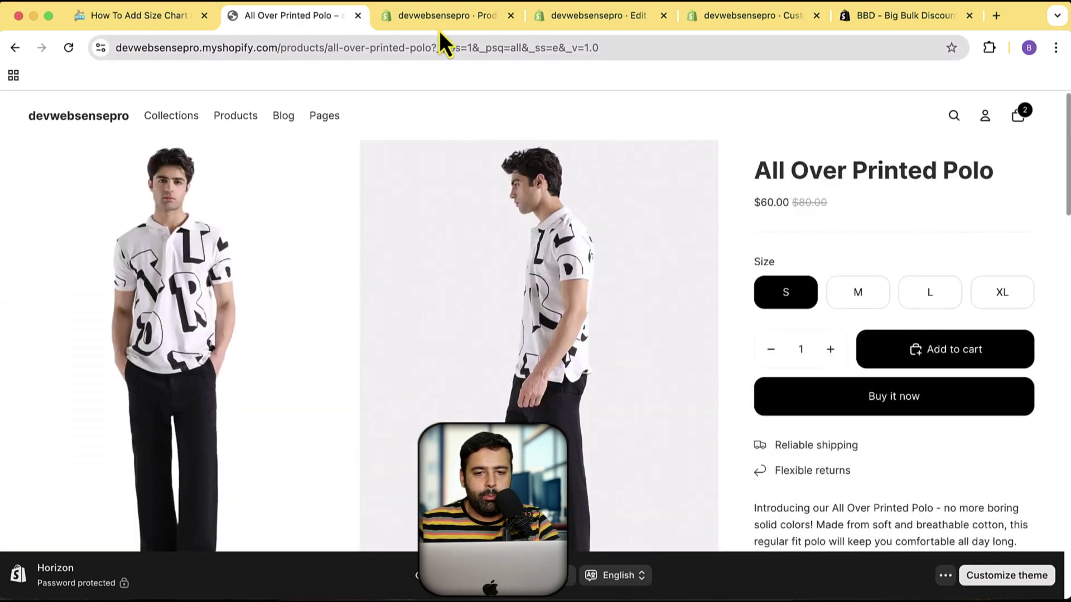
click(440, 26)
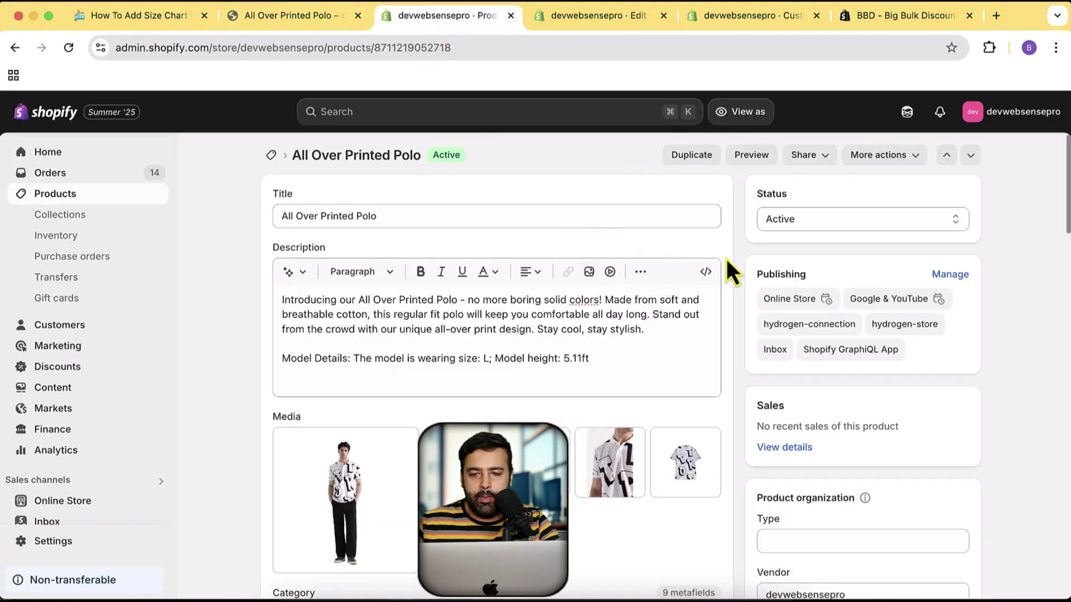
- Select the size_chart value in the theme editor's metafield key setting and check custom-size-chart.liquid
scroll(727, 270, down, 6)
scroll(728, 270, up, 7)
click(720, 22)
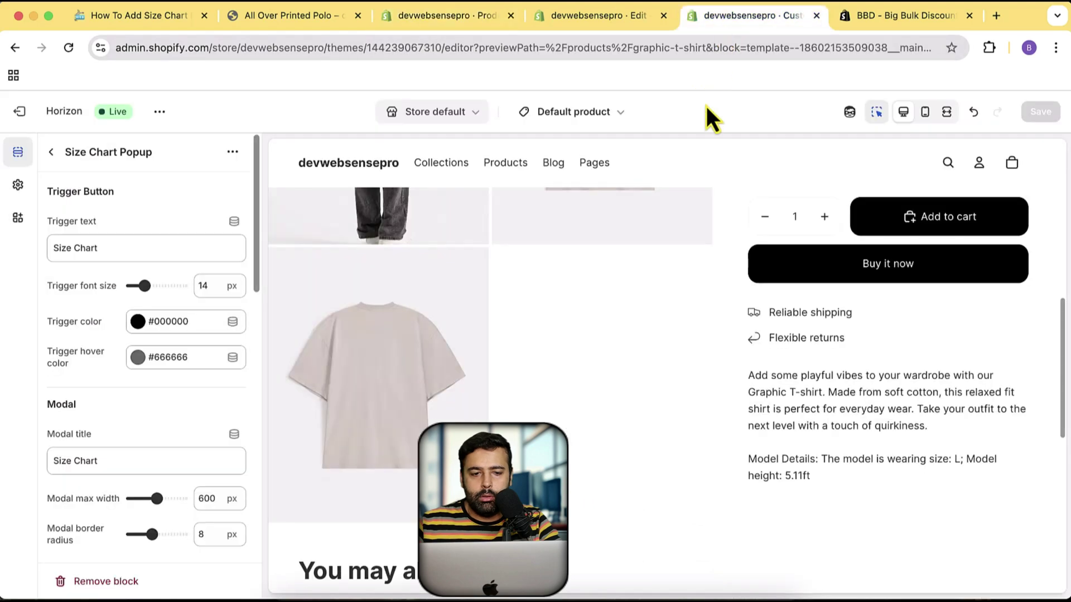
scroll(214, 279, down, 2)
scroll(211, 254, down, 10)
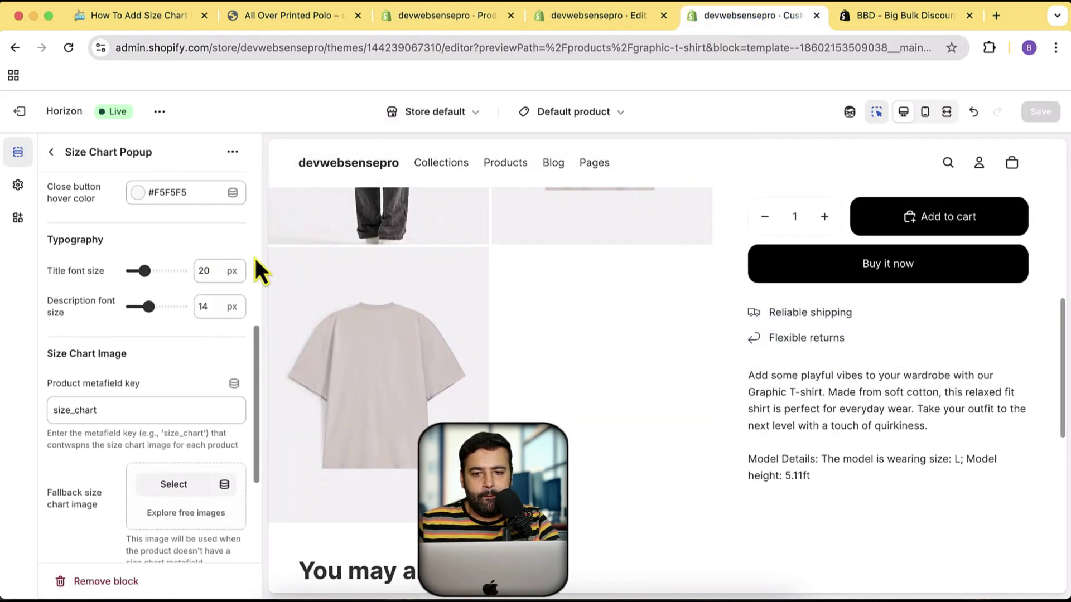
drag(99, 411, 50, 413)
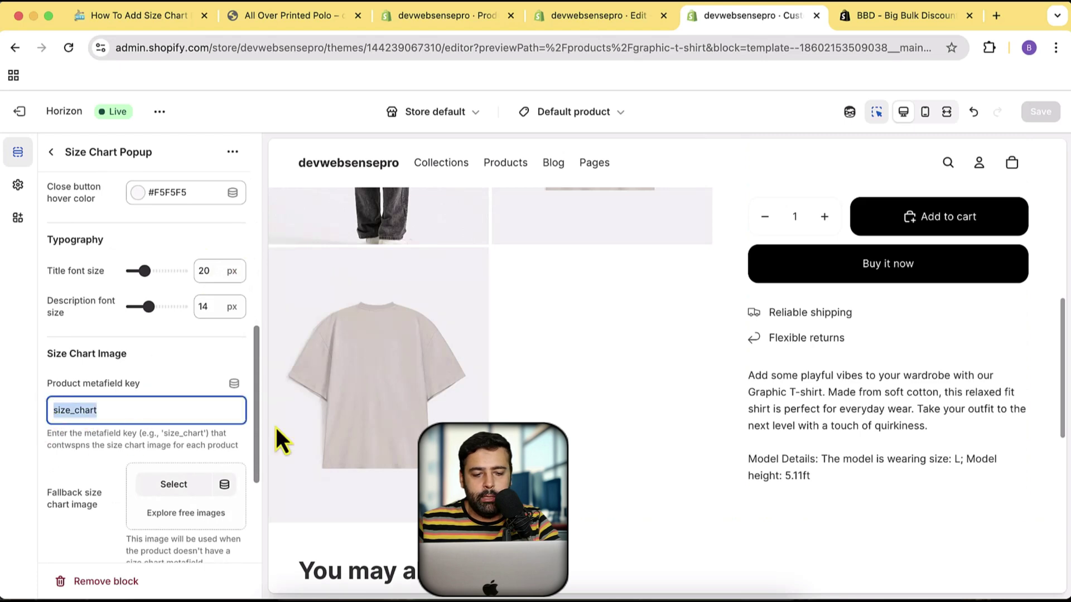
click(624, 16)
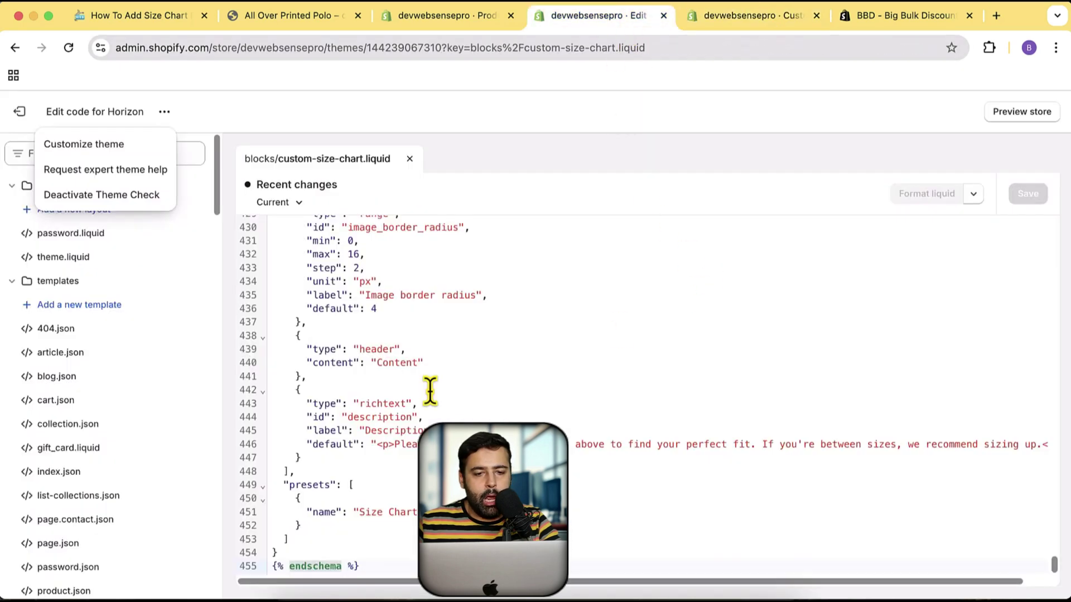
- Find the Size Chart product metafield definition and select size_chart in its custom.size_chart key
click(443, 19)
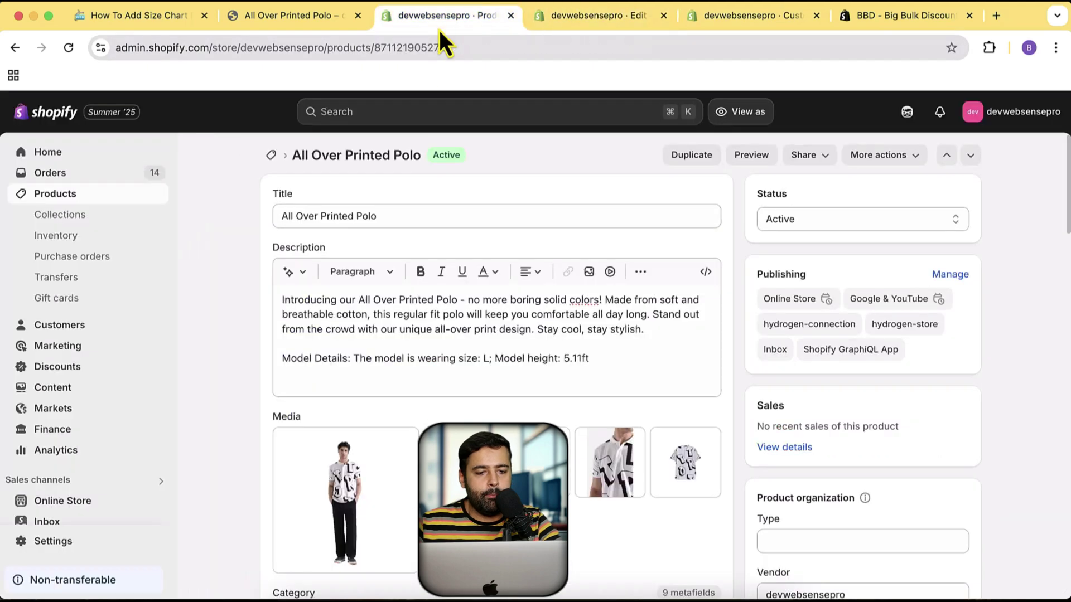
super+click(78, 546)
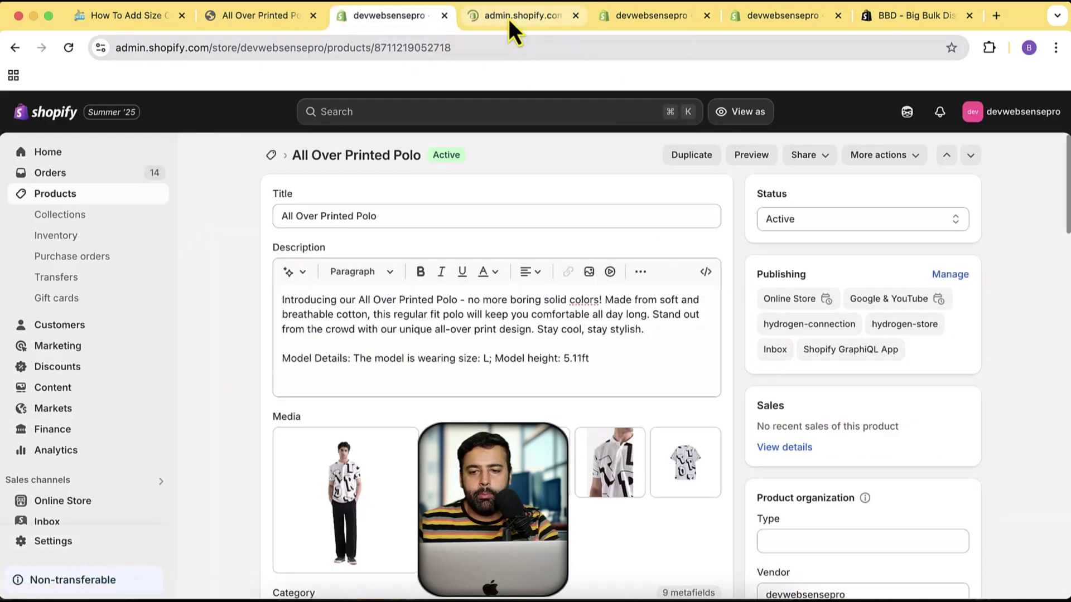
drag(509, 23, 787, 23)
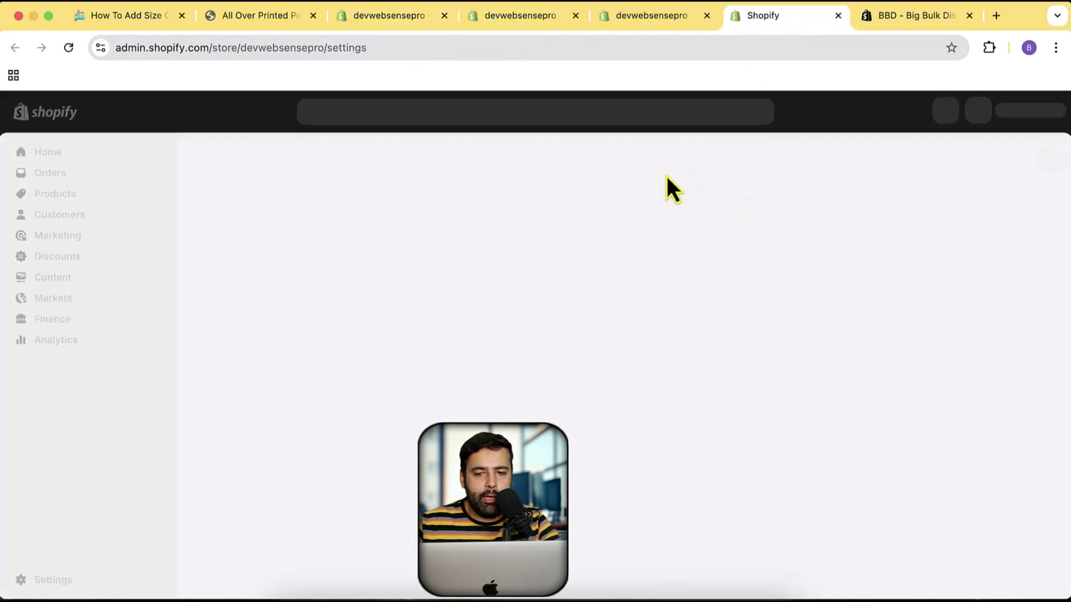
scroll(311, 277, down, 3)
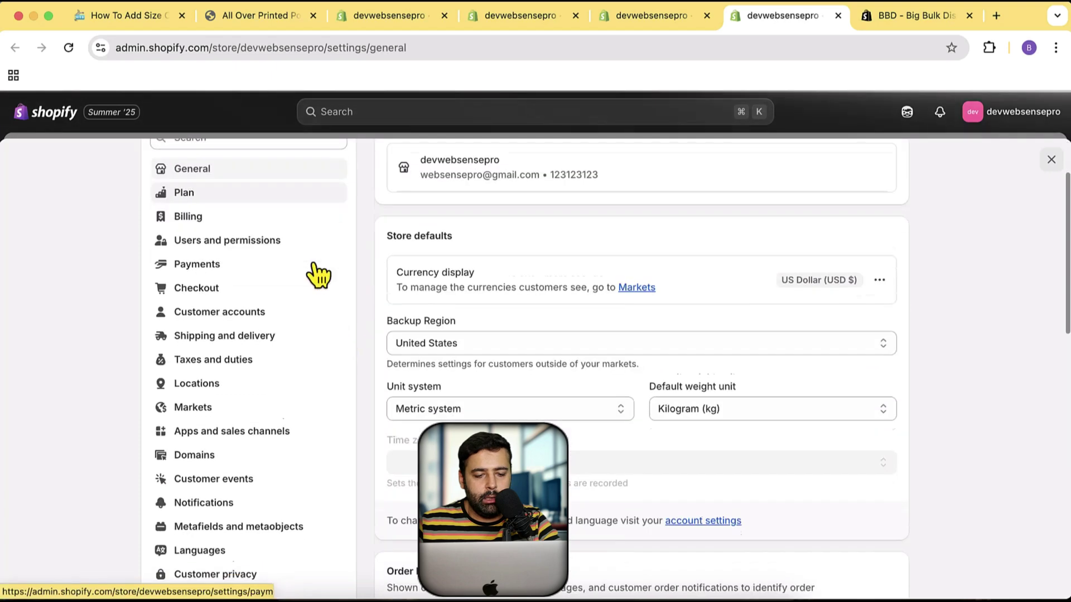
click(287, 497)
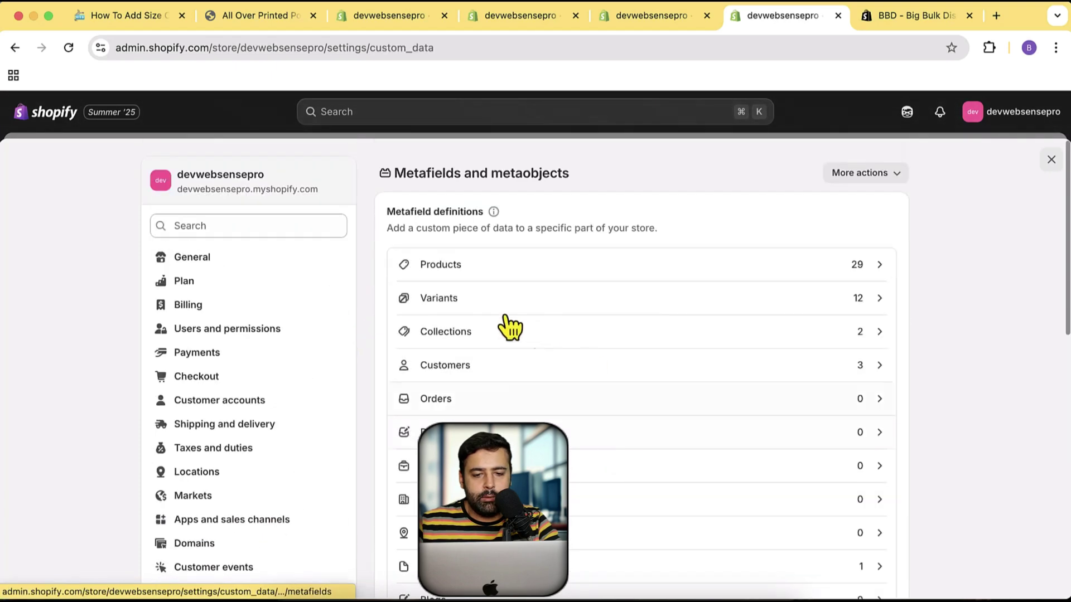
click(514, 273)
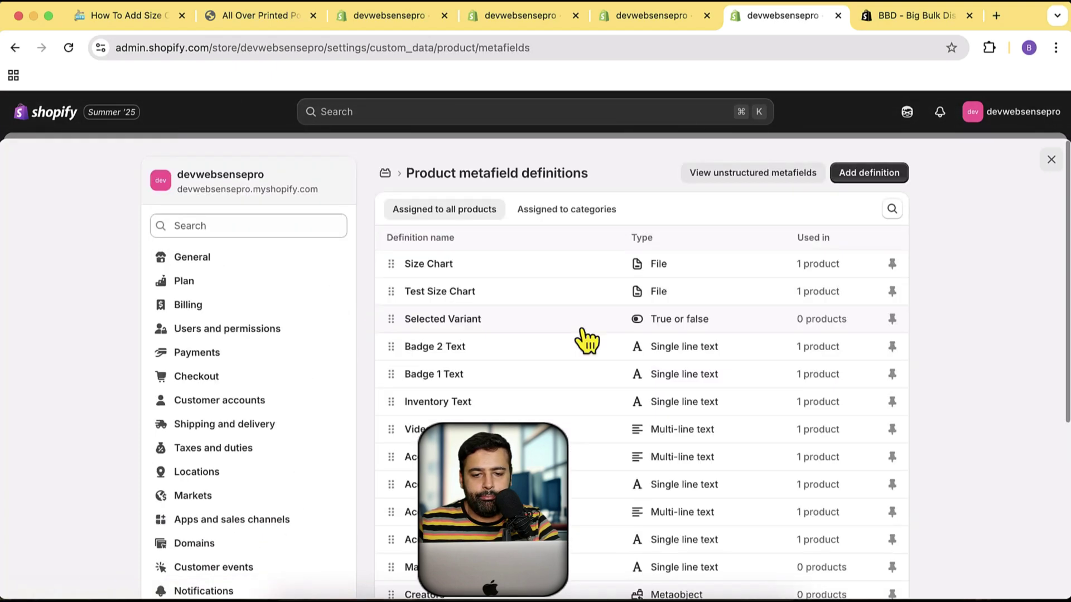
click(527, 270)
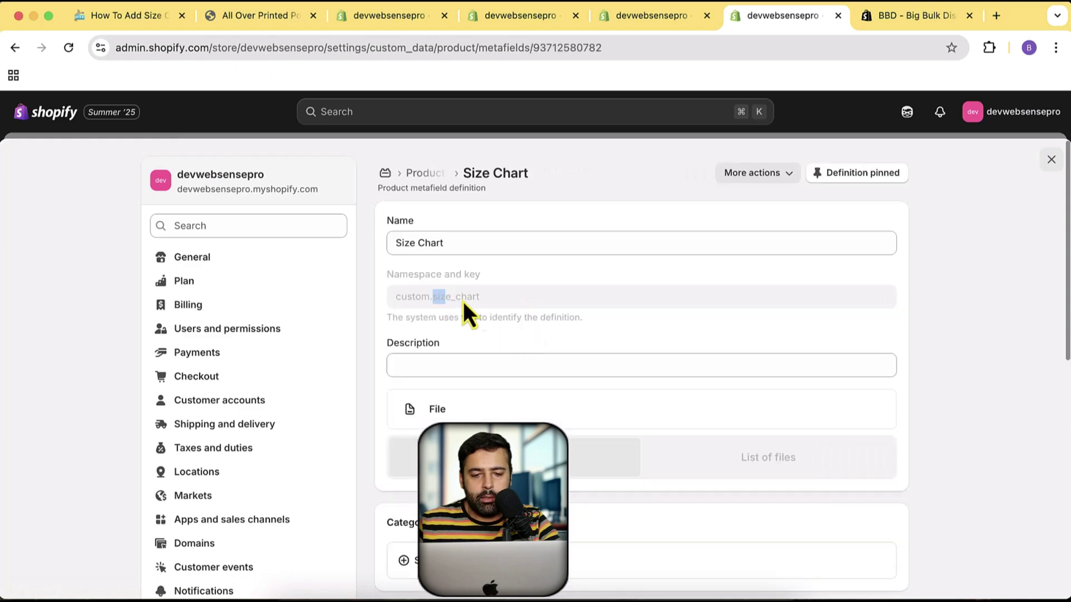
drag(464, 304, 482, 304)
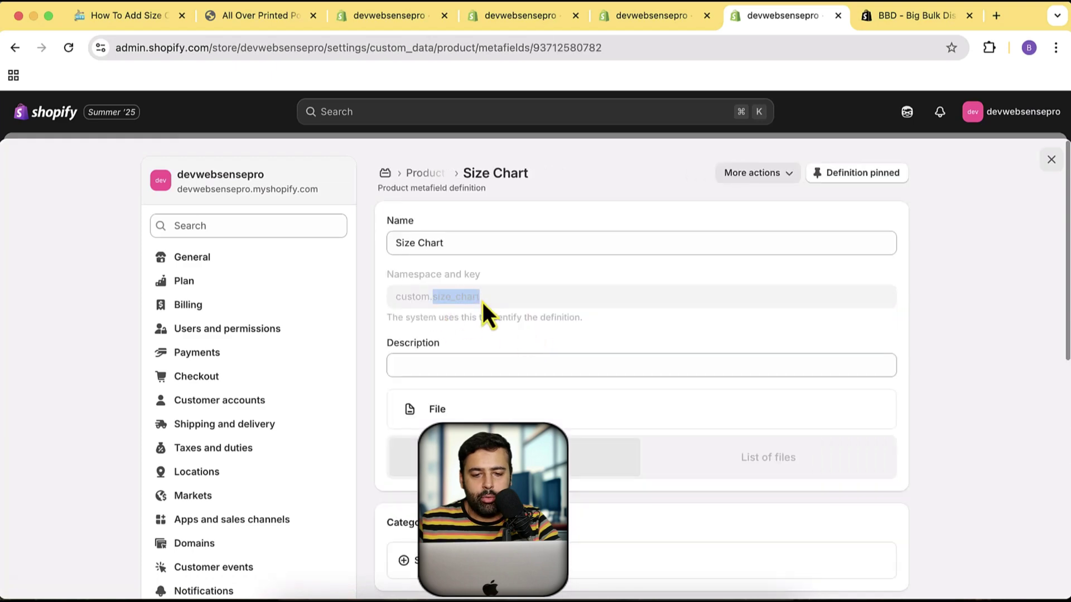
click(646, 31)
- Change the size chart trigger text to 'Size Chart Test' and save the theme
drag(110, 411, 33, 427)
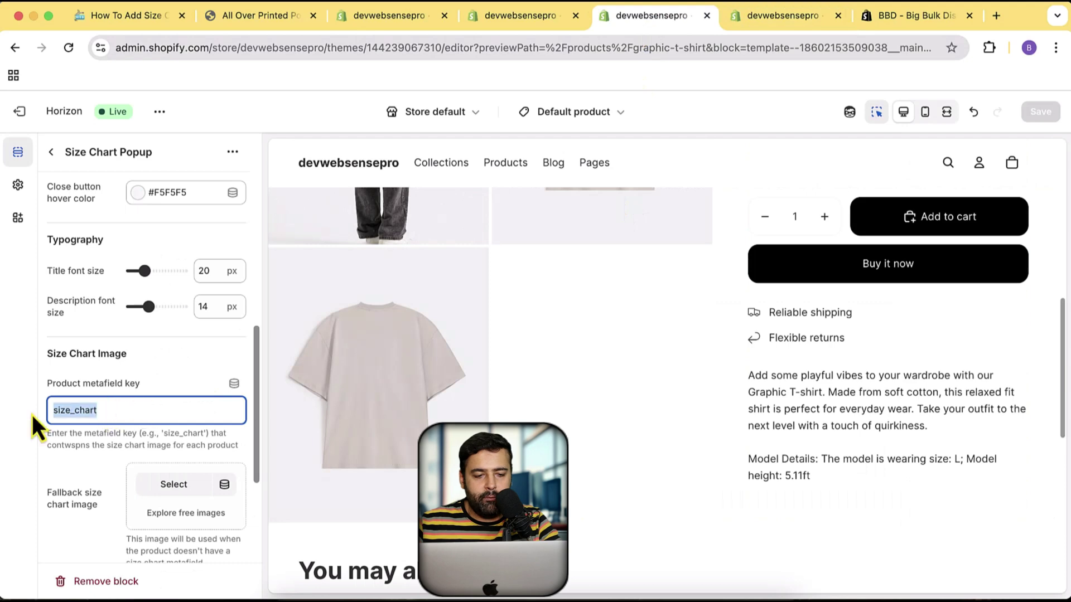
click(198, 435)
scroll(189, 406, up, 10)
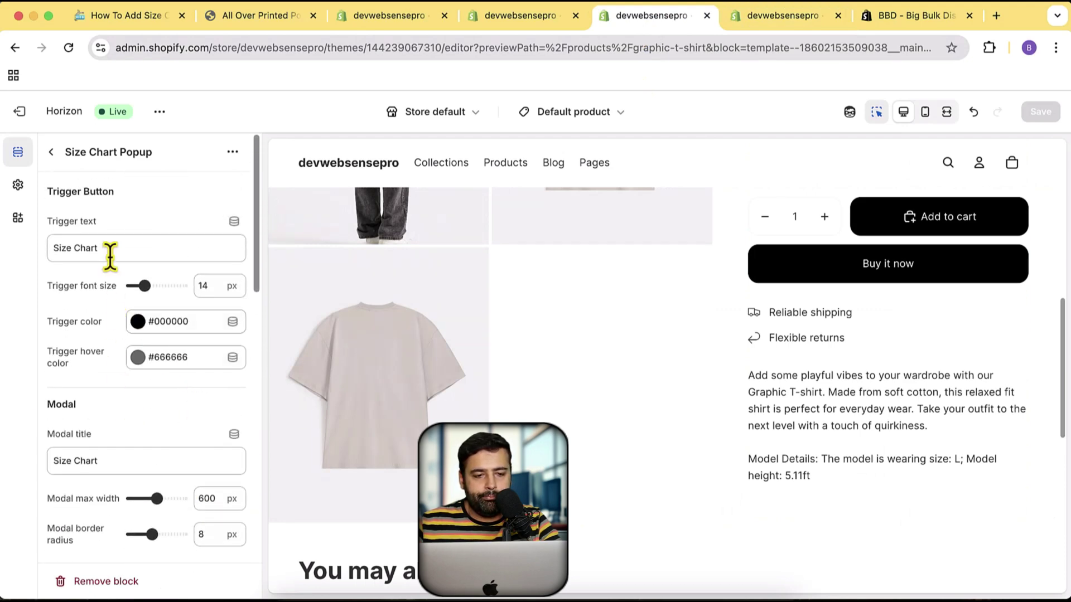
click(110, 252)
text(Test)
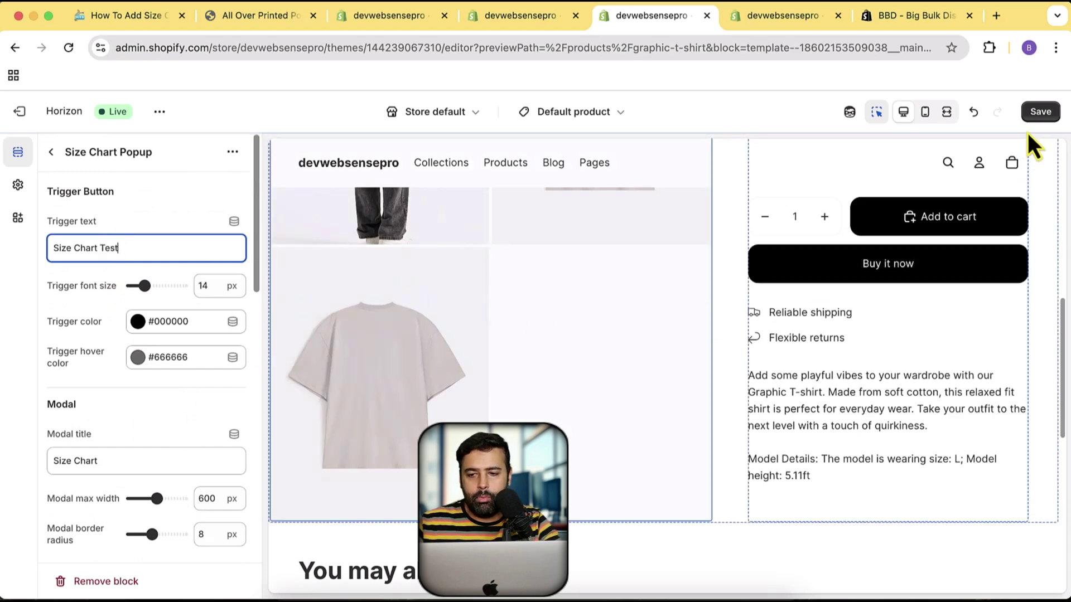
click(1036, 114)
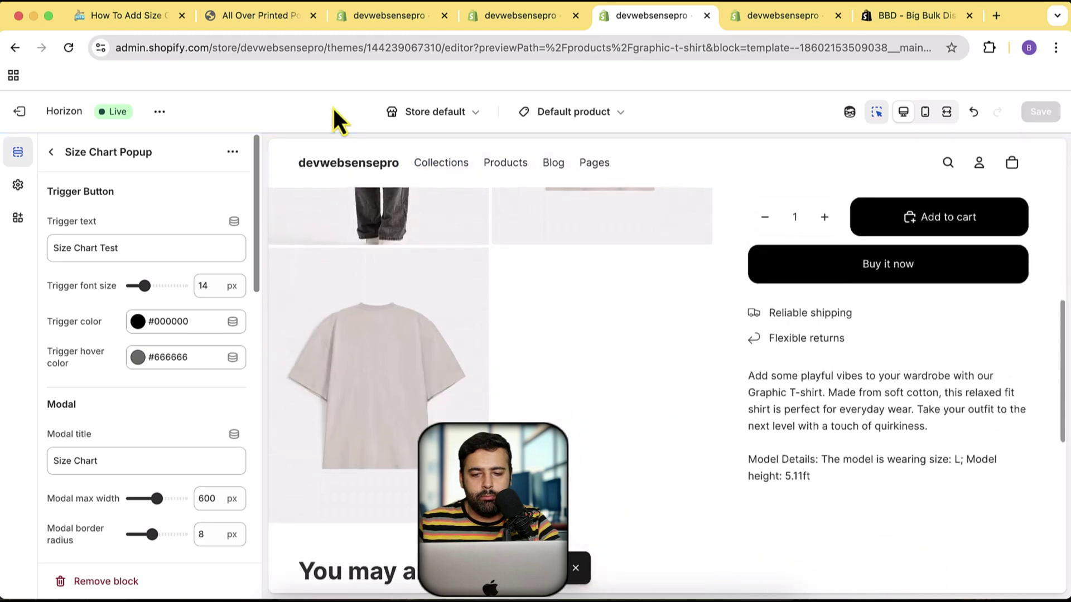
click(226, 24)
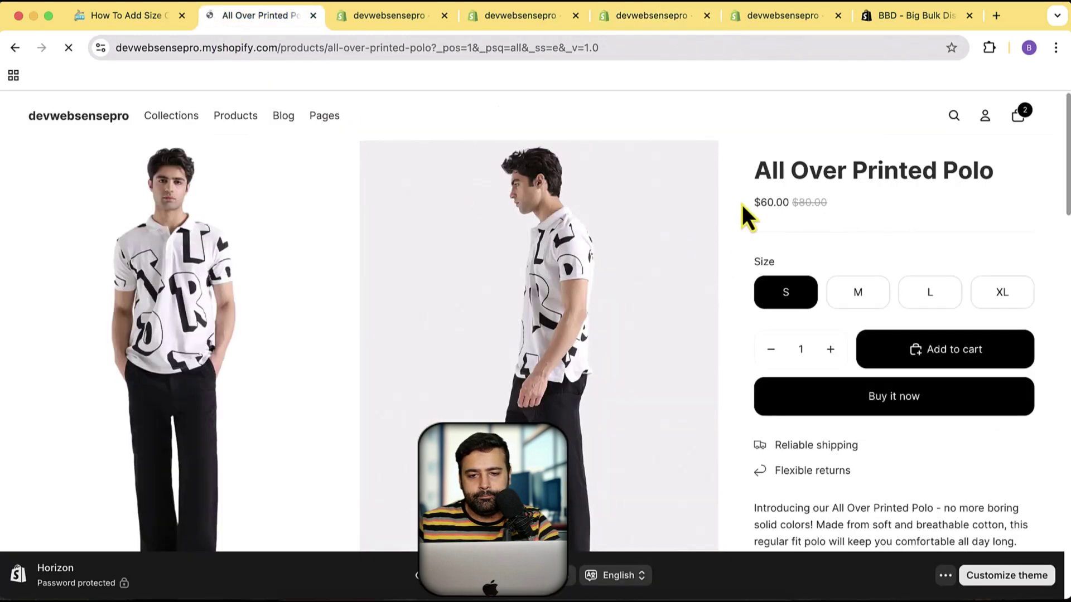
- On the polo page, open and close the Size Chart Test popup
scroll(732, 198, down, 10)
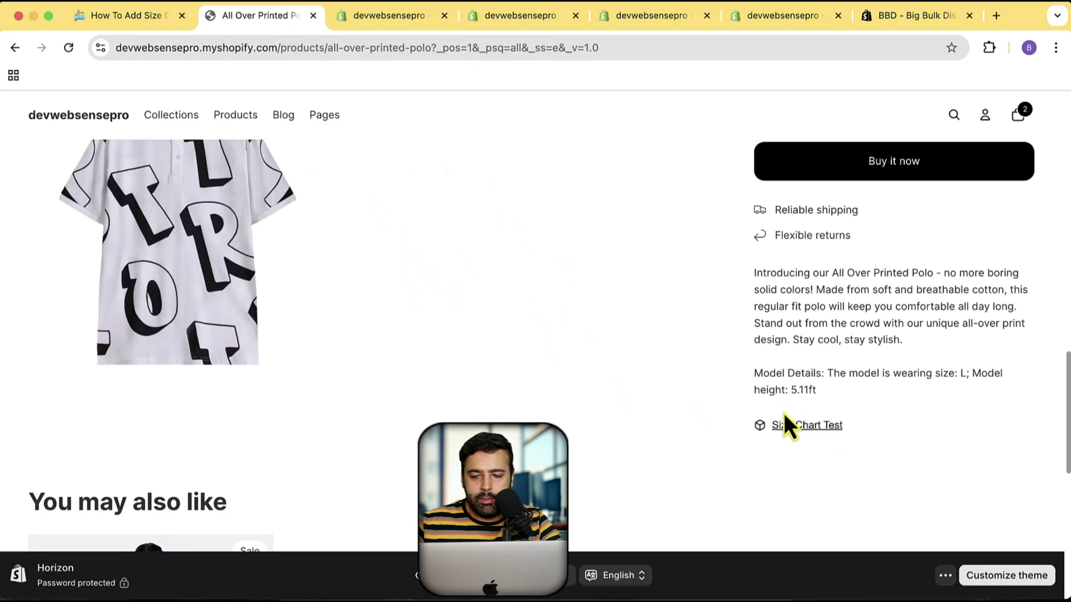
click(791, 431)
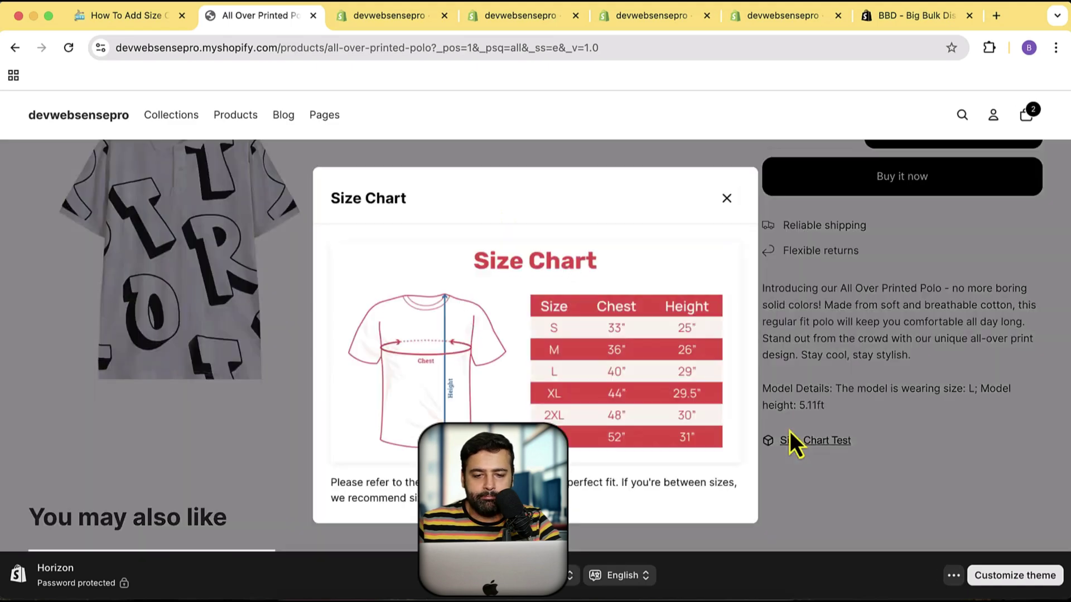
click(729, 202)
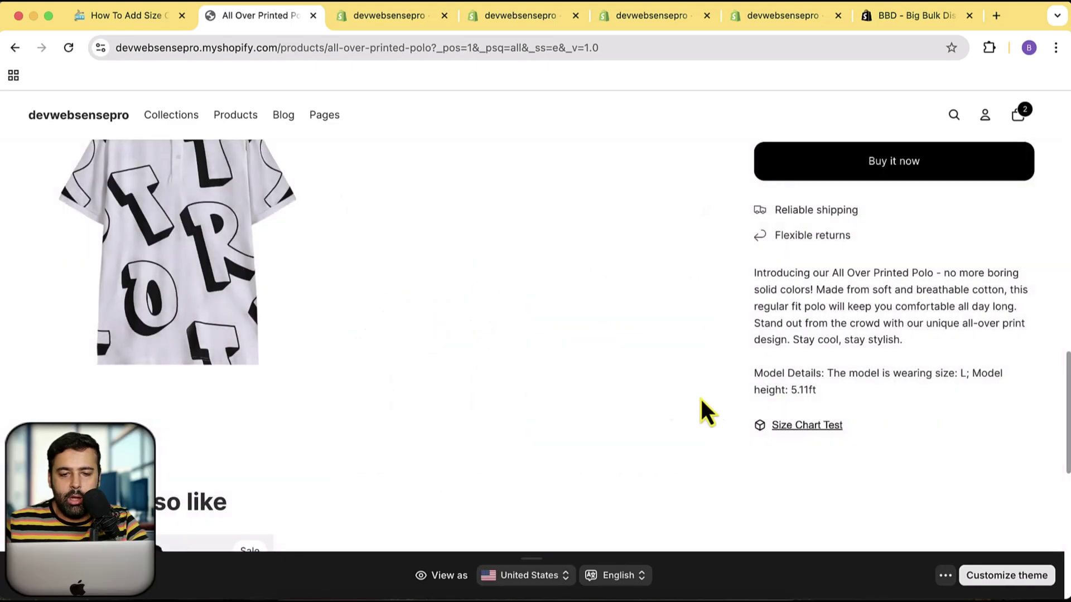
scroll(626, 303, up, 5)
- Open Cotton Blend Basic Shorts from the home page and confirm it shows no size chart link
click(92, 120)
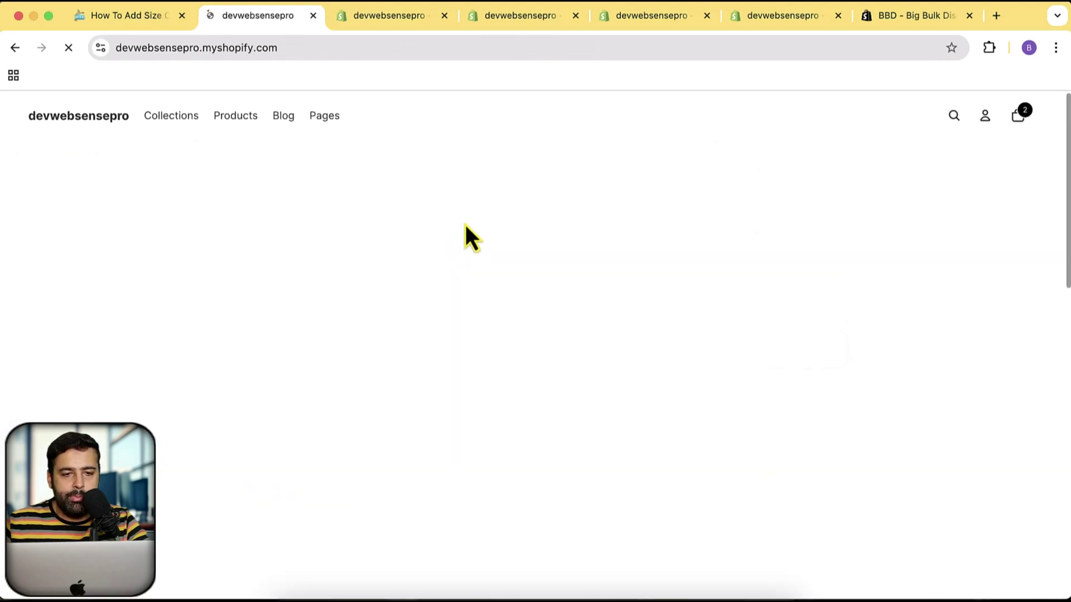
scroll(745, 223, down, 3)
scroll(747, 176, down, 10)
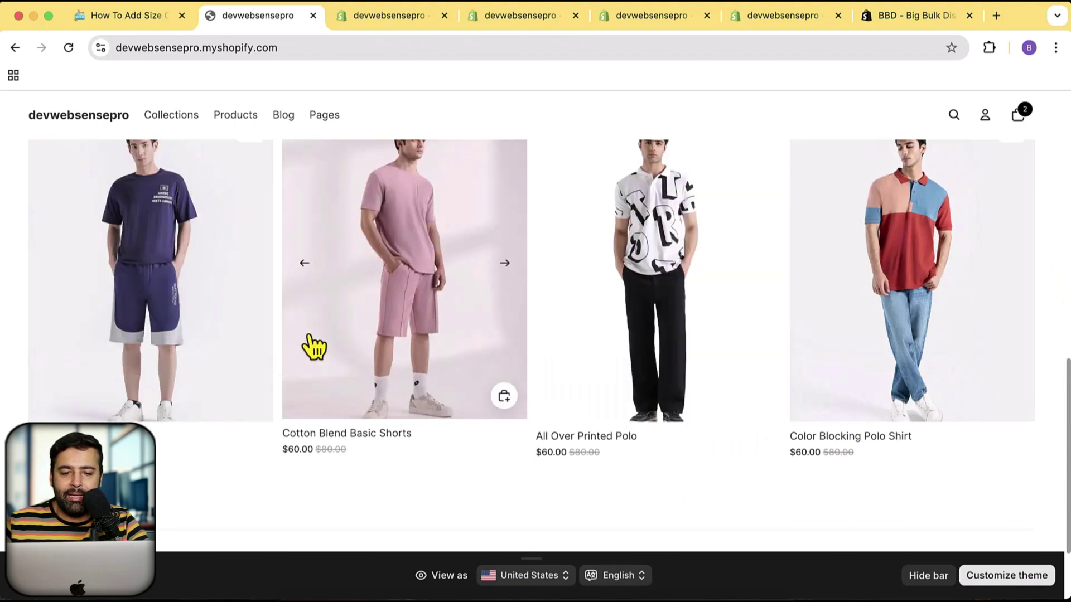
click(377, 319)
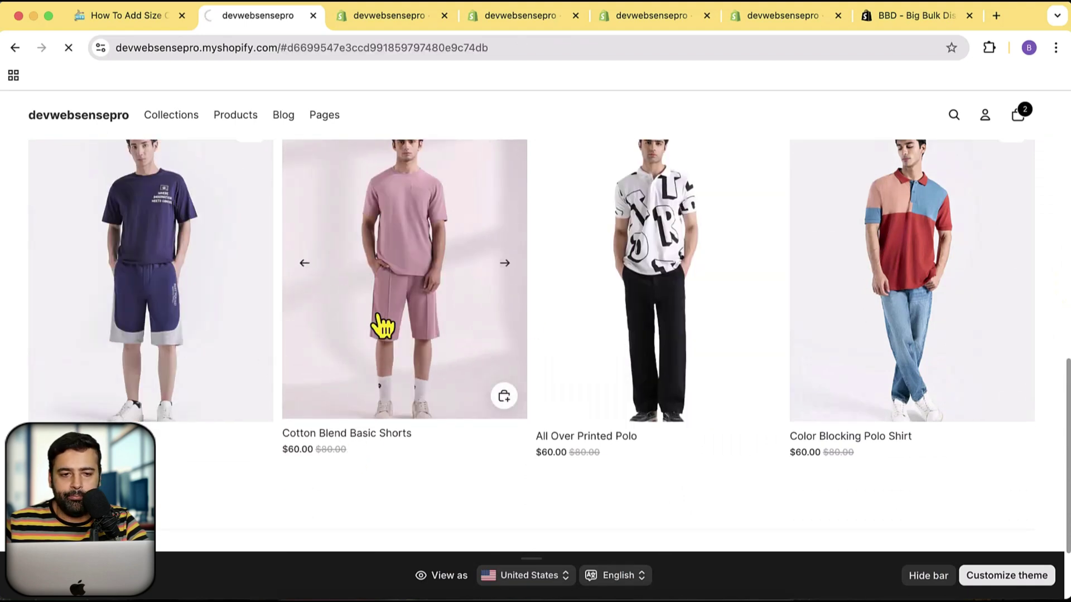
scroll(775, 262, down, 10)
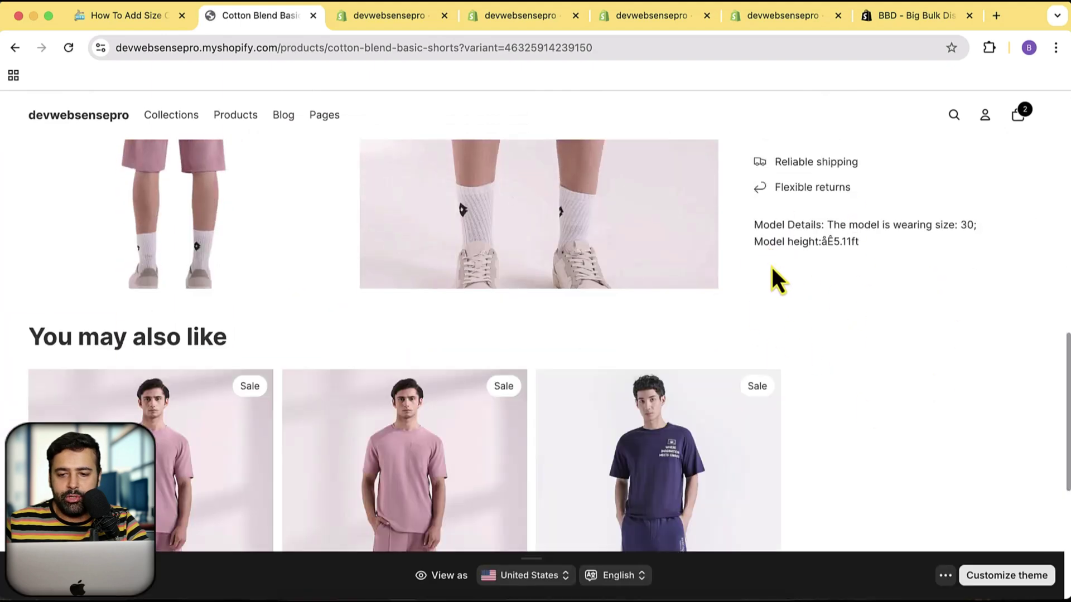
scroll(777, 280, up, 3)
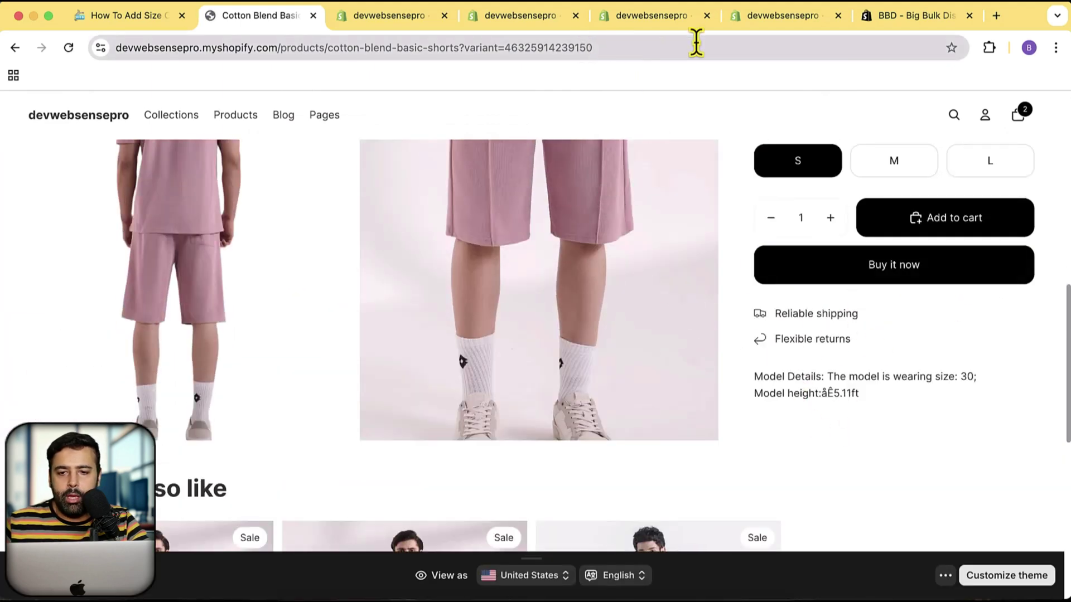
click(751, 27)
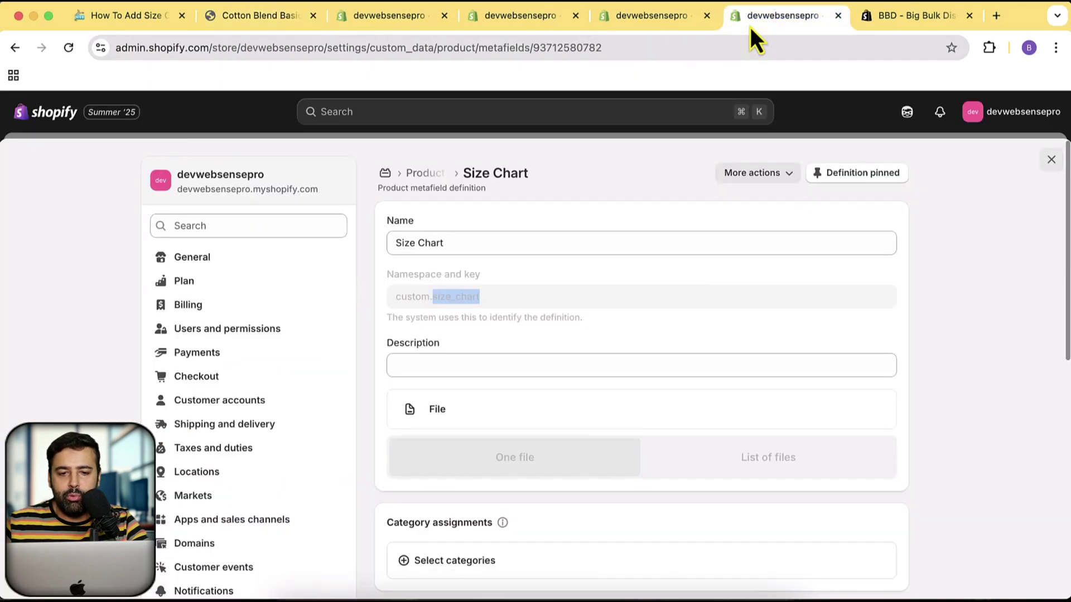
click(654, 20)
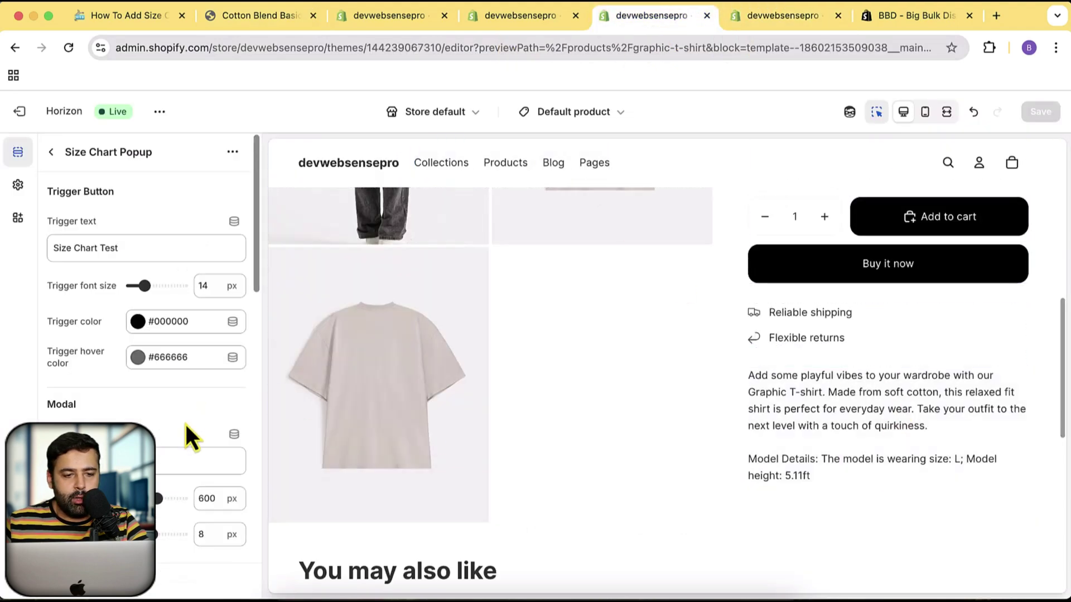
- Move the Size Chart Popup block directly below Buy buttons, above Policies, and save the theme
click(51, 152)
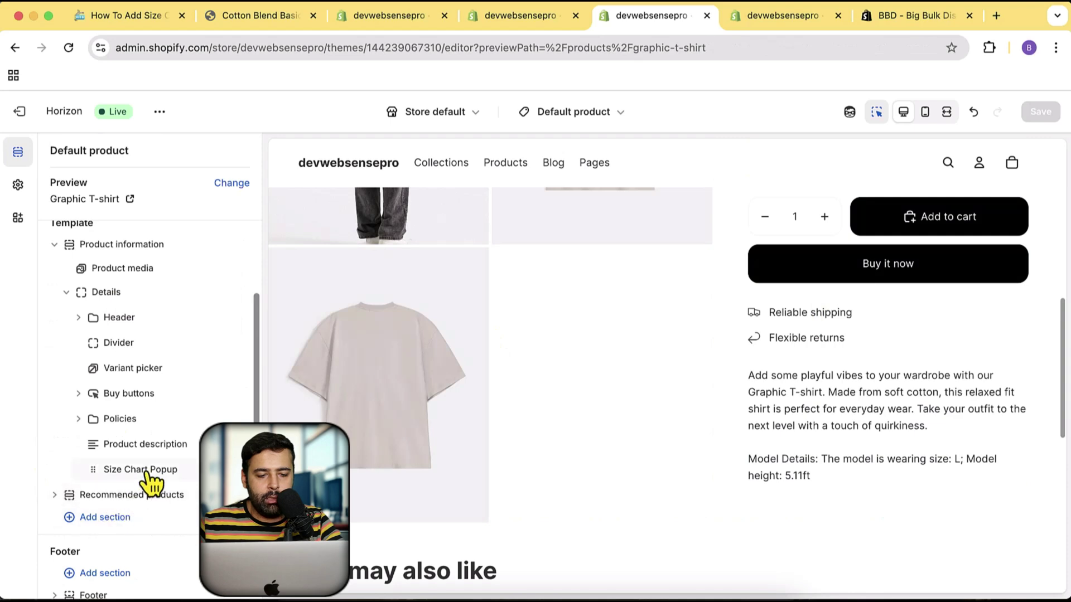
drag(95, 475, 96, 414)
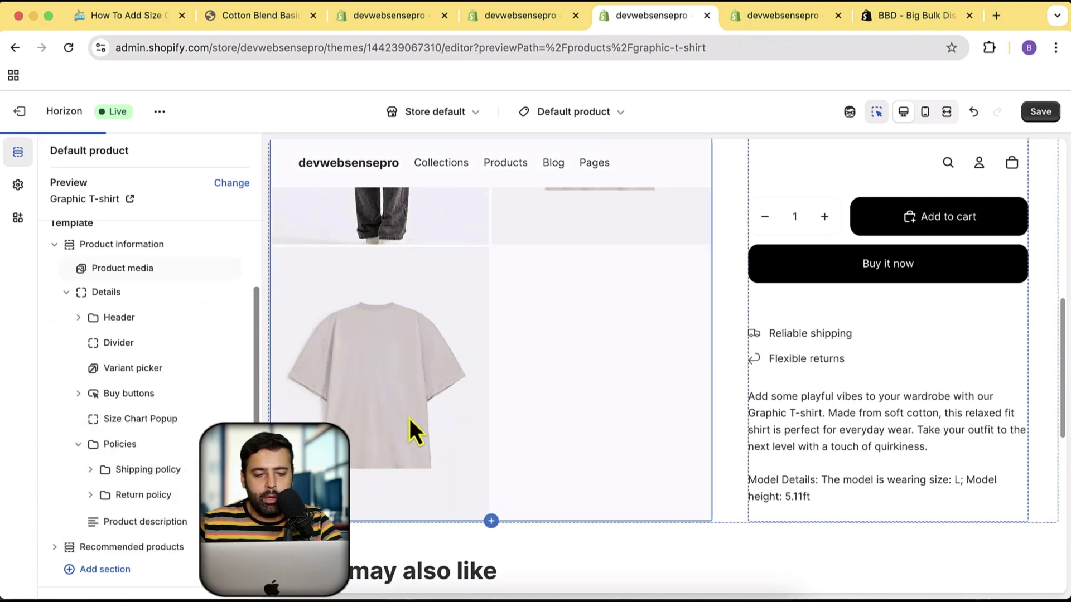
click(1039, 111)
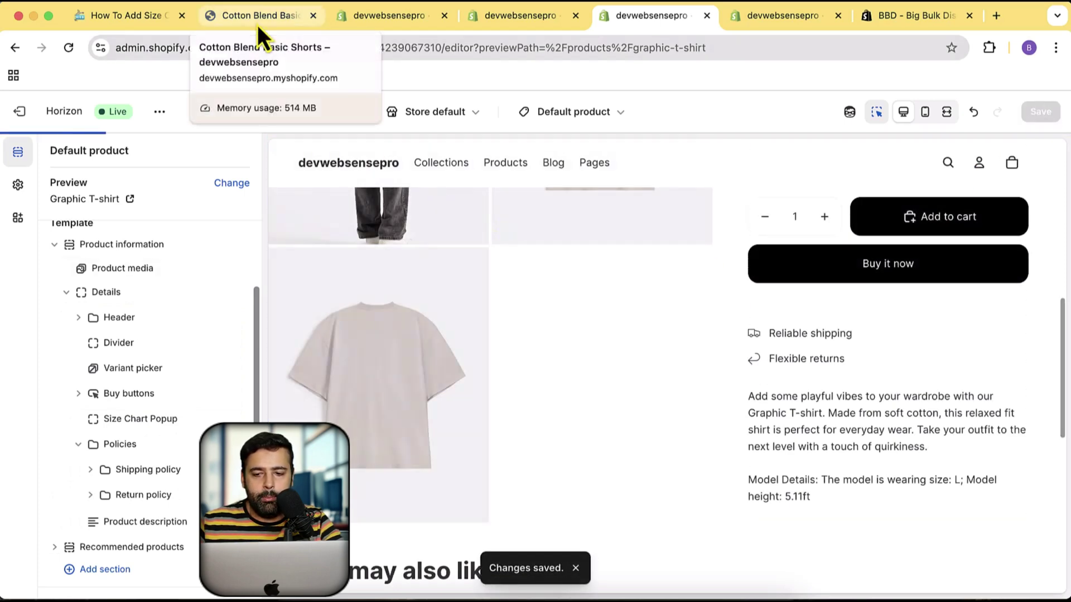
click(258, 26)
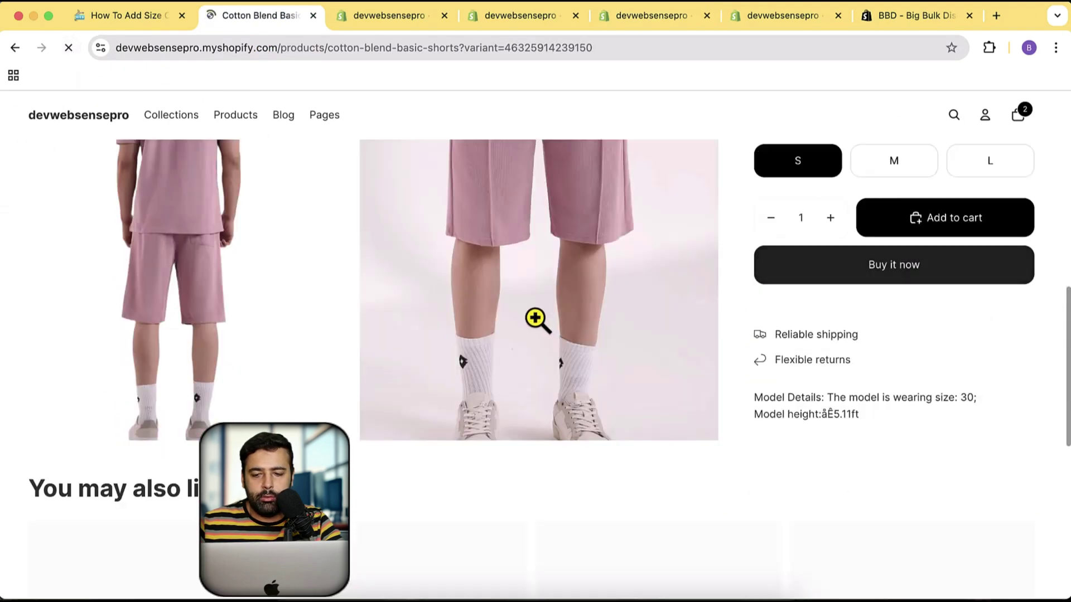
- Open the All Over Printed Polo from home and view its red chart in the Size Chart Test popup
scroll(534, 316, up, 5)
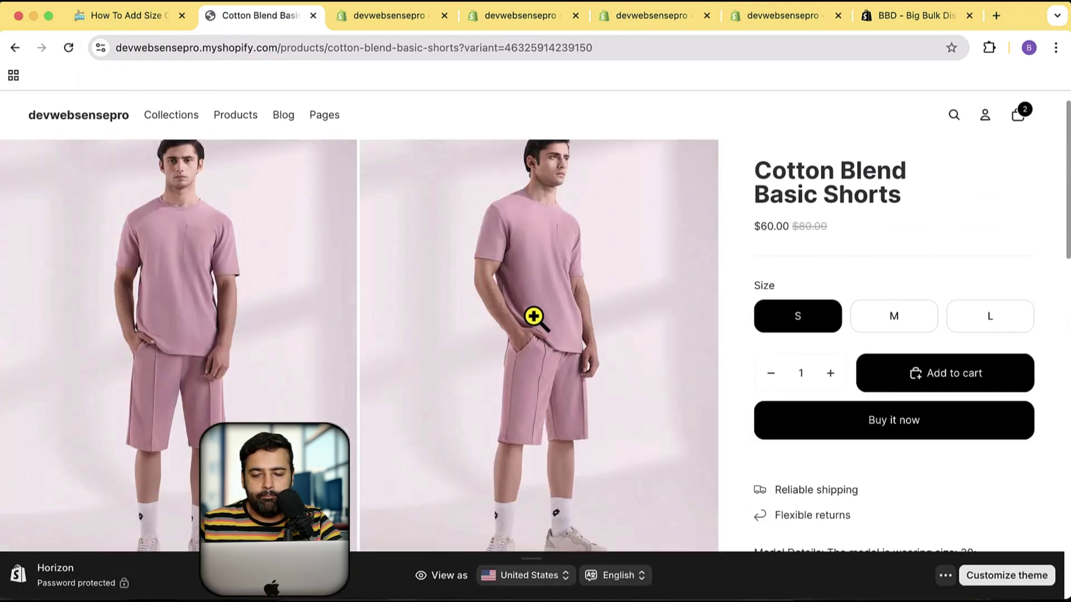
scroll(767, 410, down, 5)
click(114, 120)
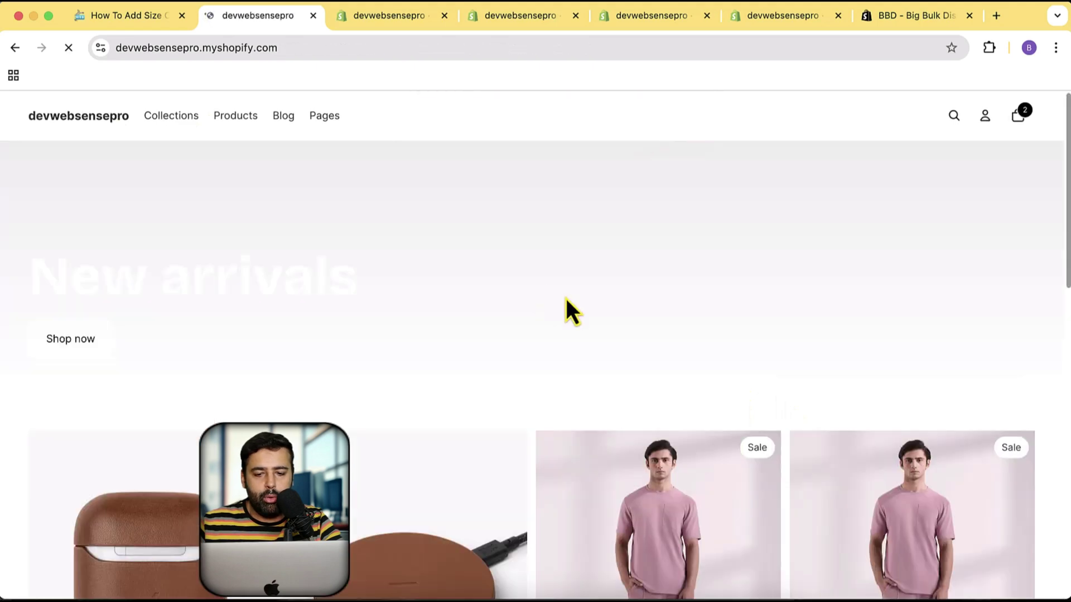
scroll(1044, 323, down, 10)
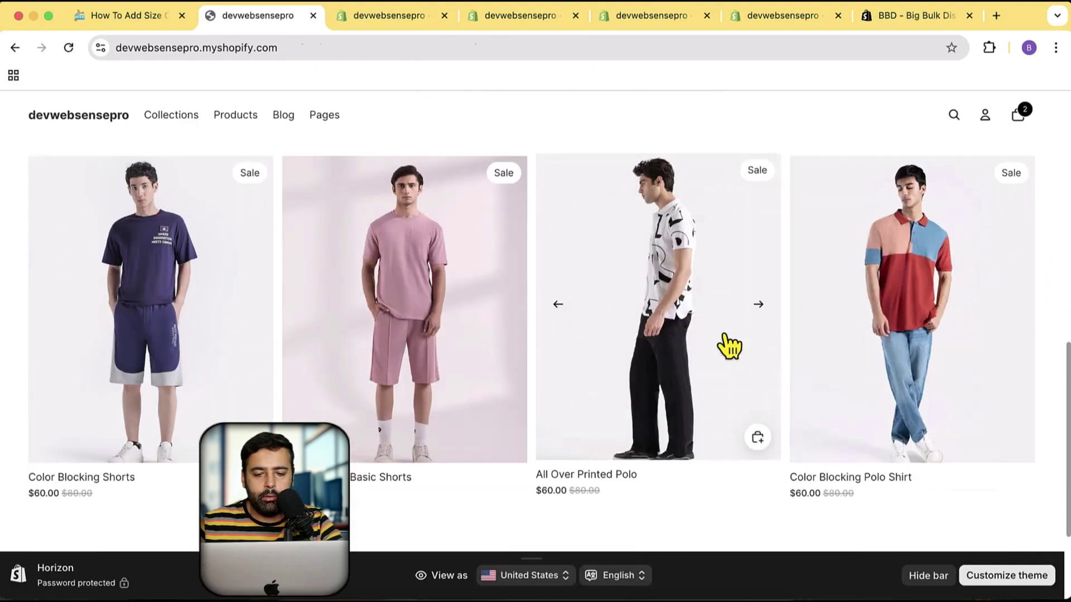
click(729, 347)
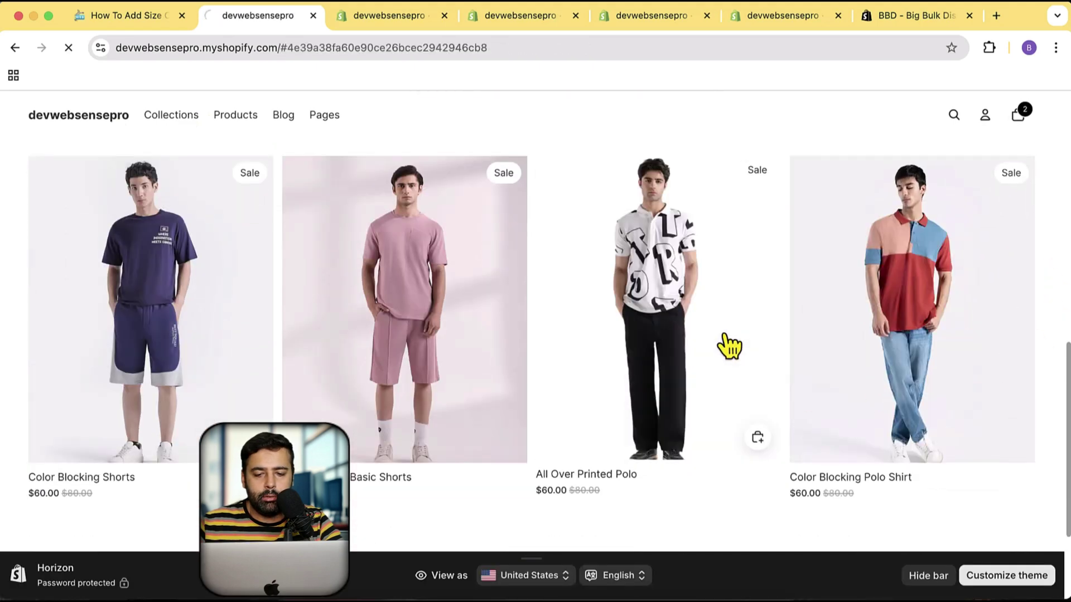
scroll(668, 219, down, 5)
scroll(664, 234, up, 5)
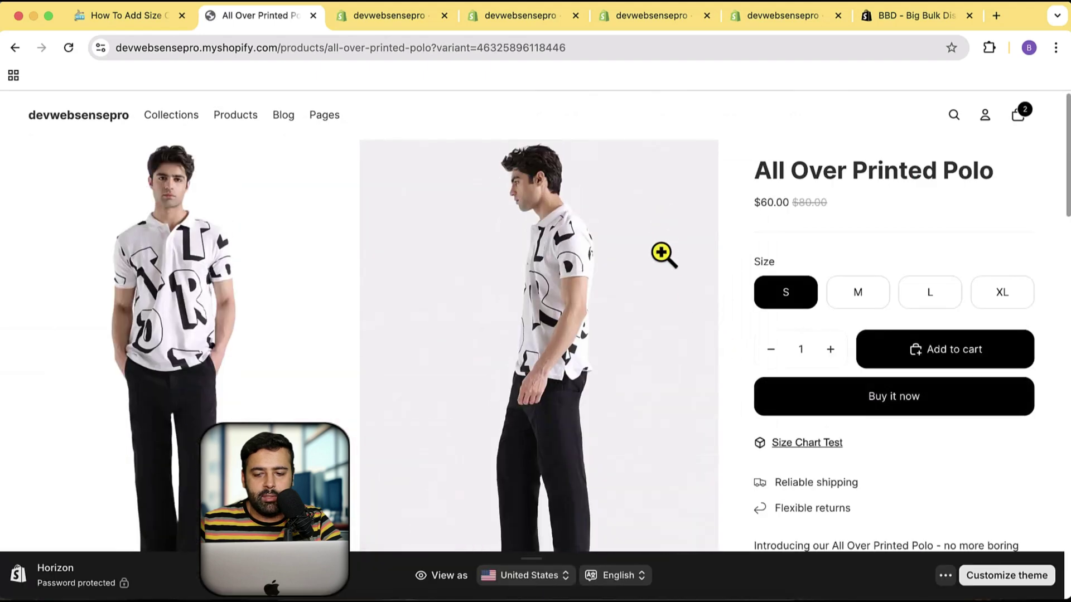
click(805, 445)
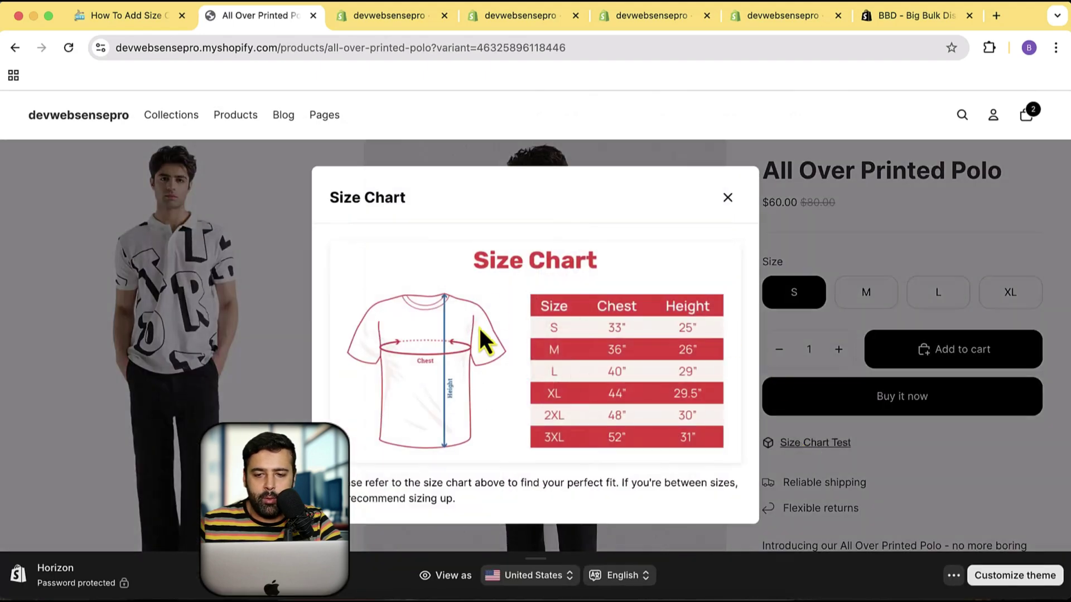
click(728, 199)
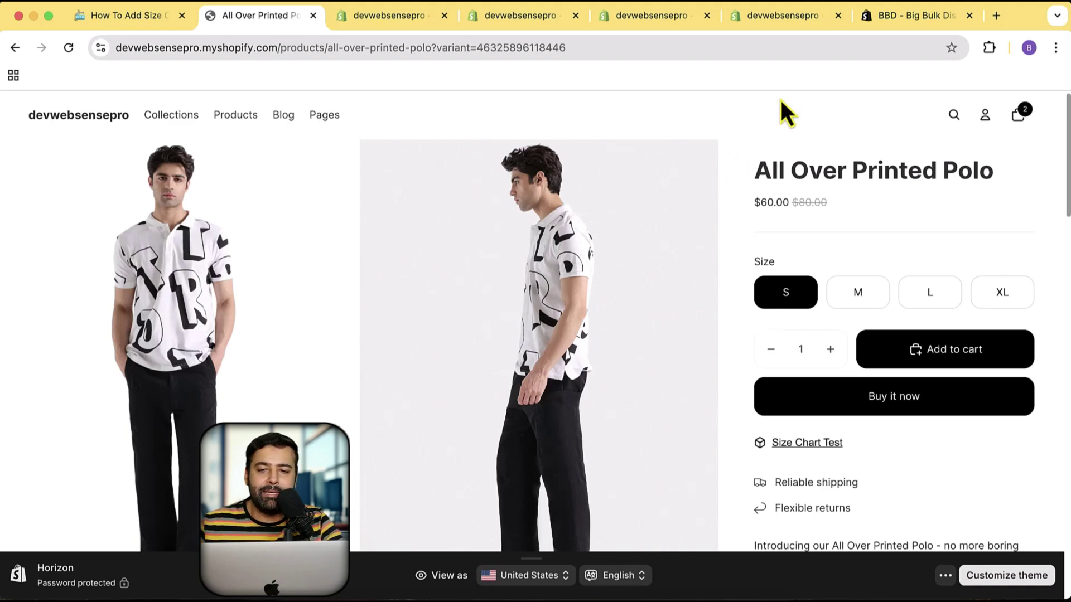
- Open the Size Chart Popup block's settings in the theme editor
click(773, 21)
click(633, 17)
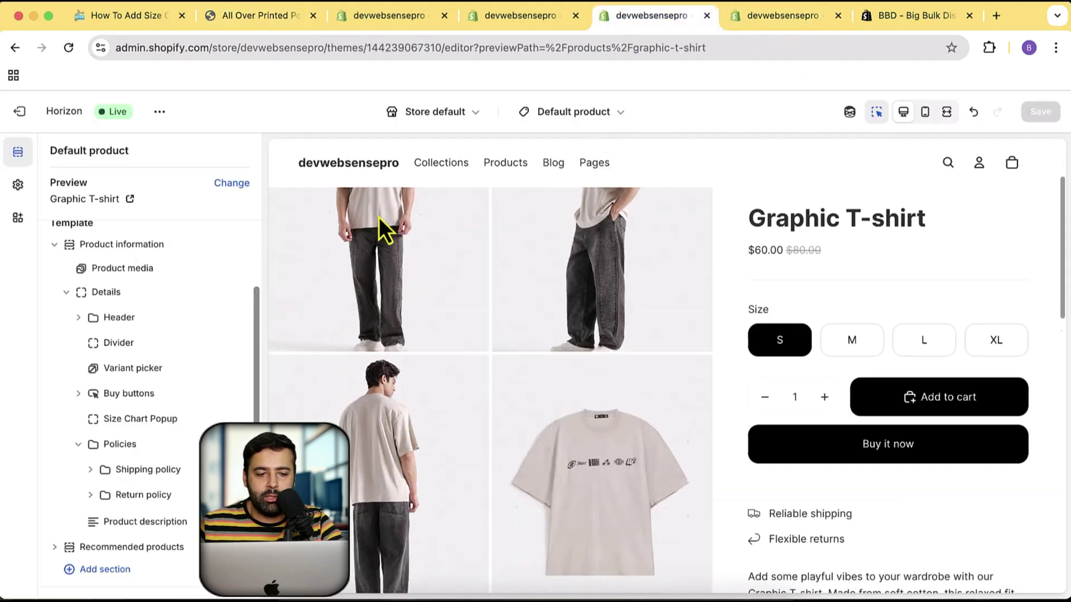
scroll(506, 239, down, 5)
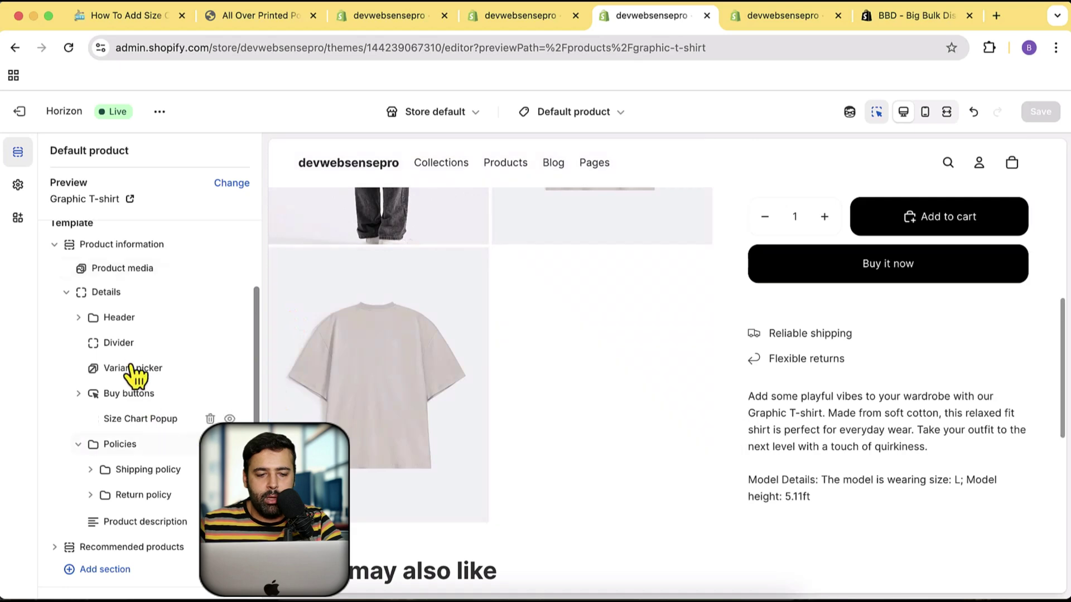
click(167, 425)
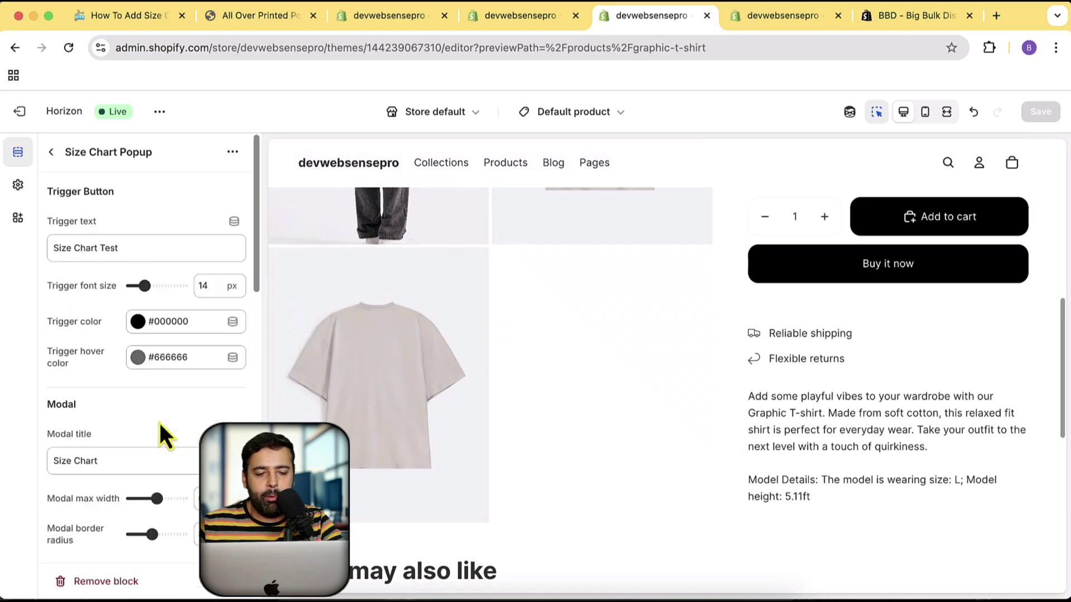
scroll(158, 335, down, 5)
scroll(162, 315, down, 10)
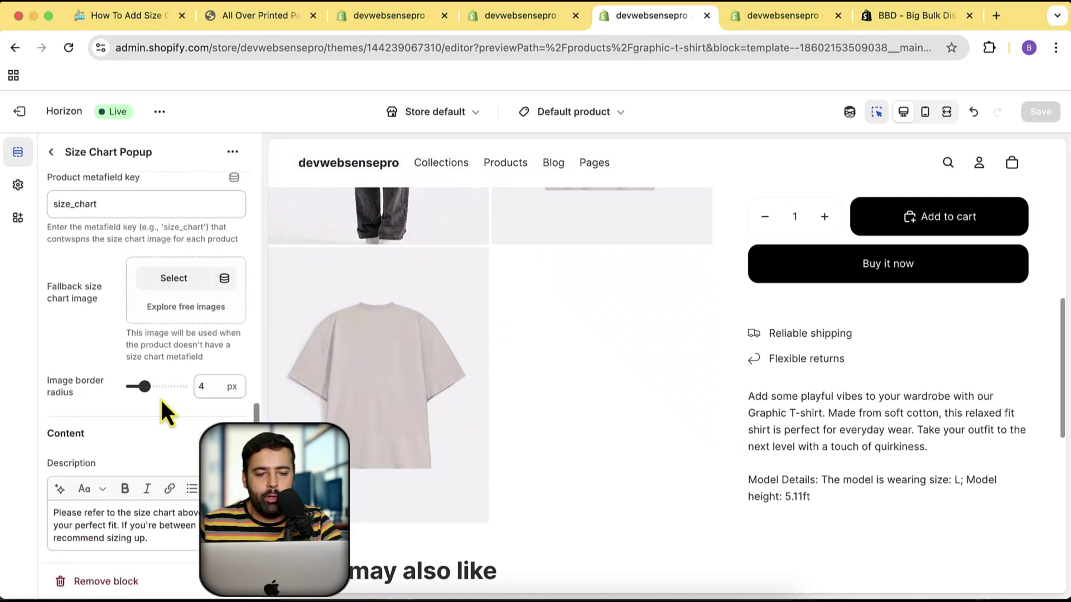
- Upload size-chart-2.jpg from the Desktop and set it as the fallback size chart image
click(174, 280)
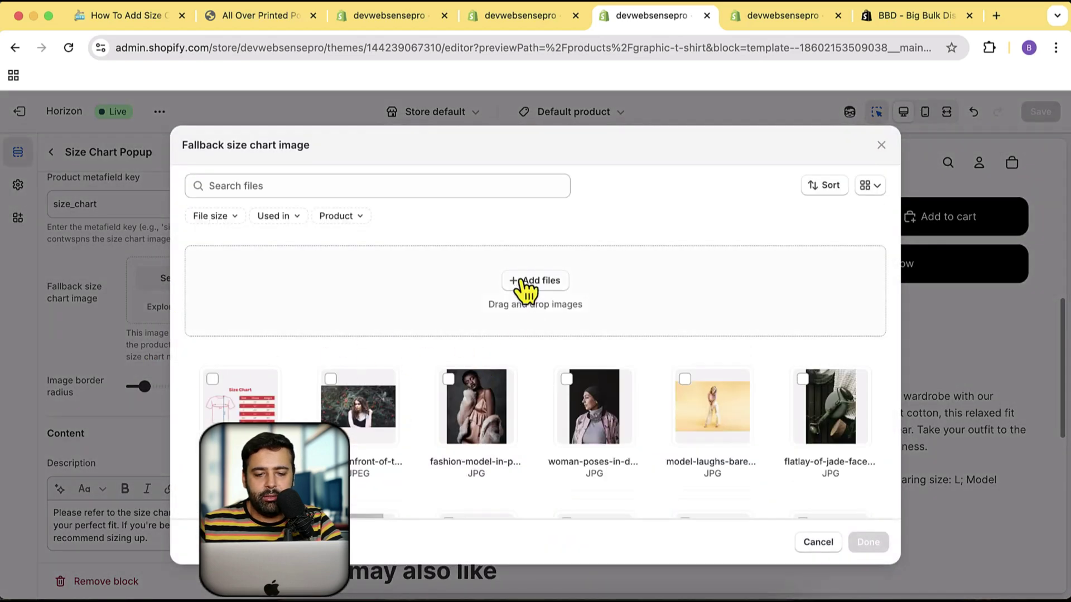
click(580, 342)
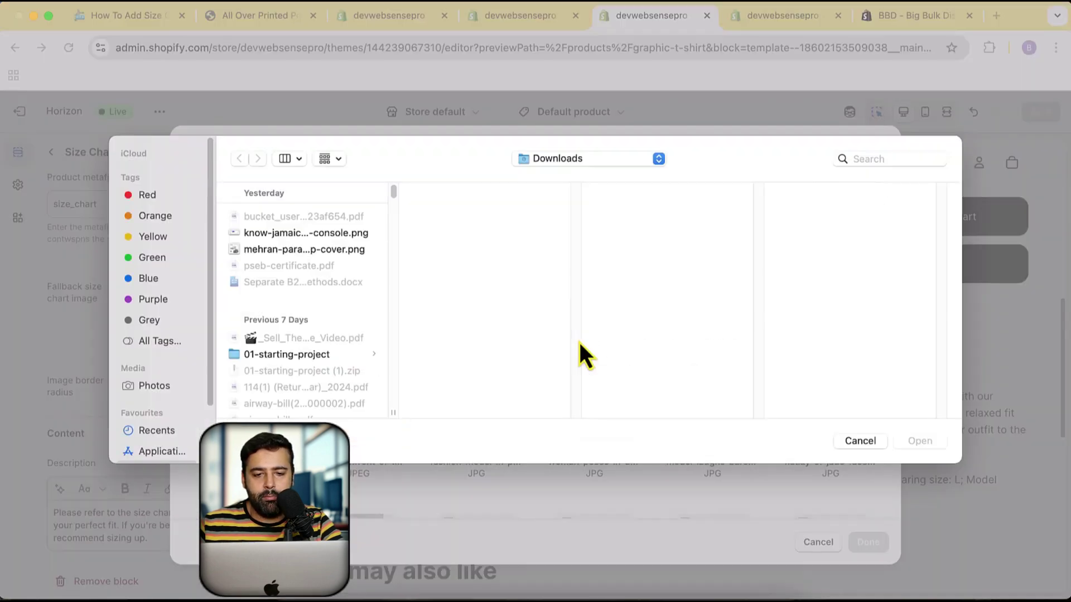
scroll(172, 353, down, 3)
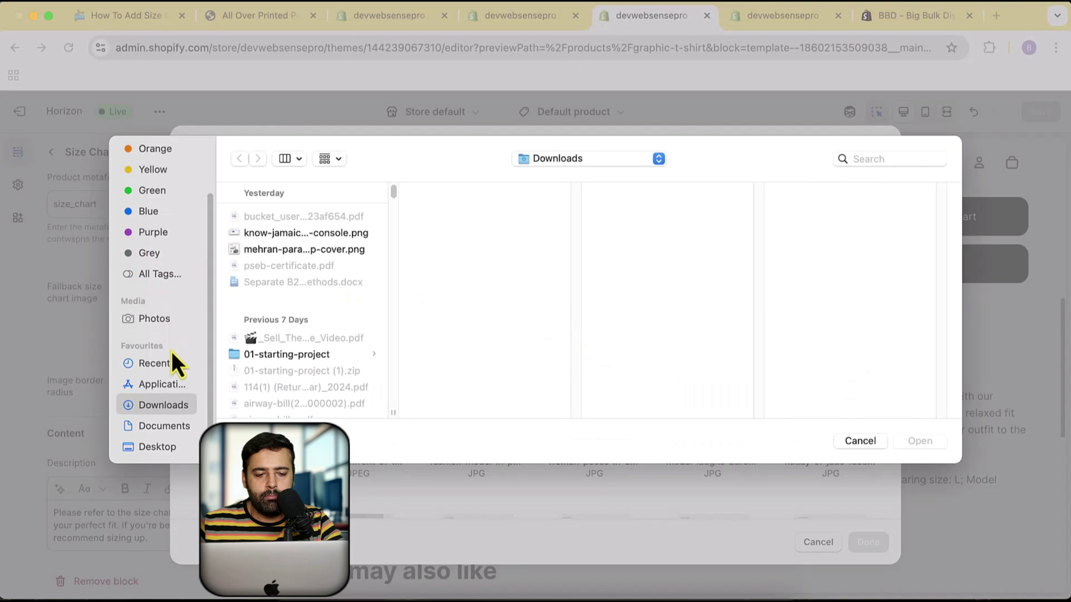
click(153, 449)
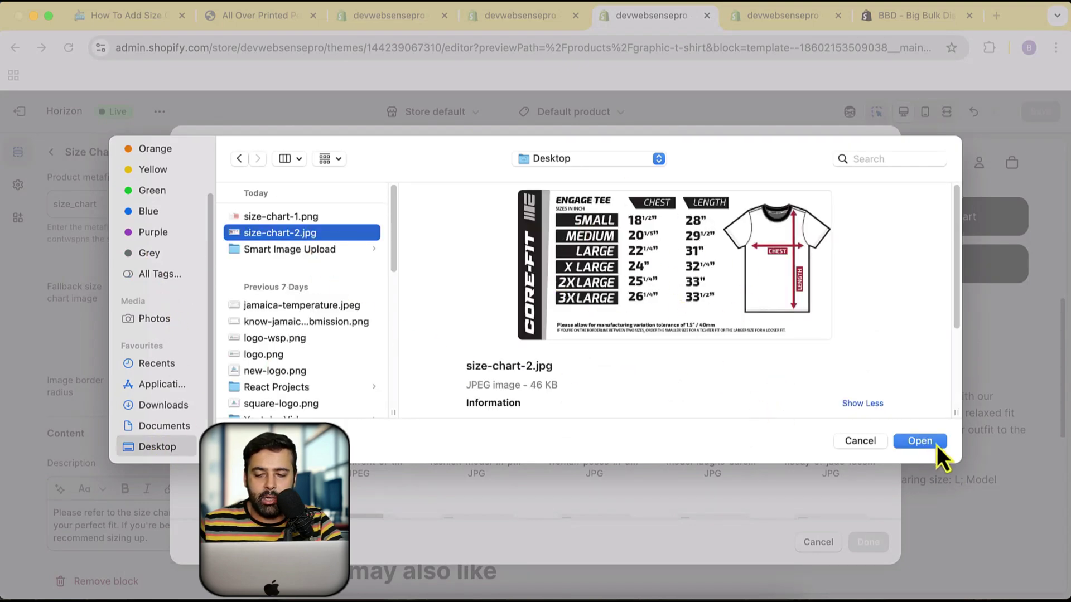
click(921, 441)
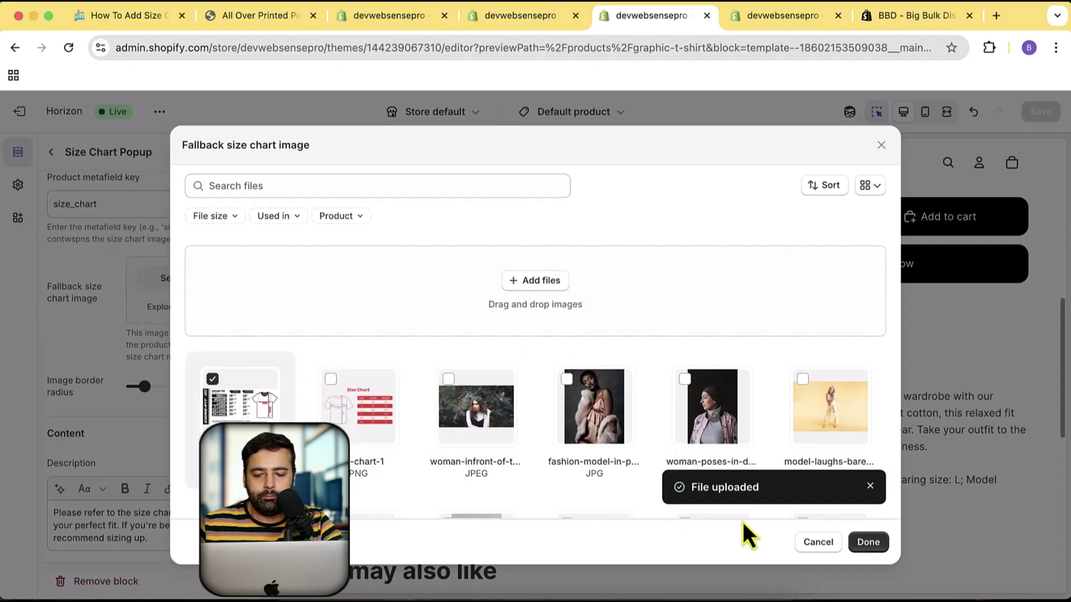
click(868, 544)
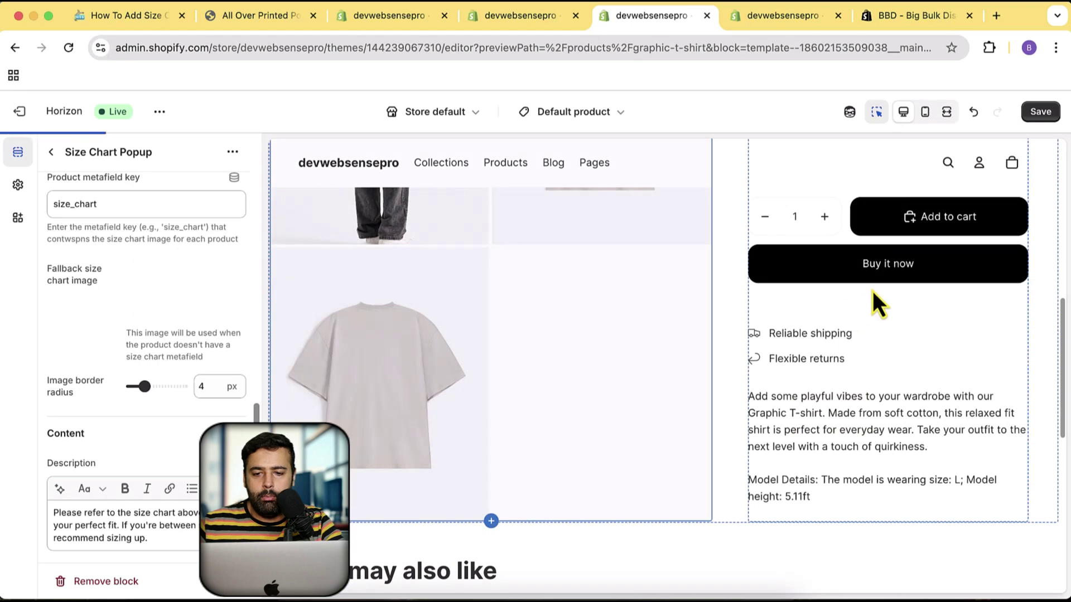
- Save the theme with size-chart-2.jpg as the Size Chart Popup's new fallback image
click(263, 15)
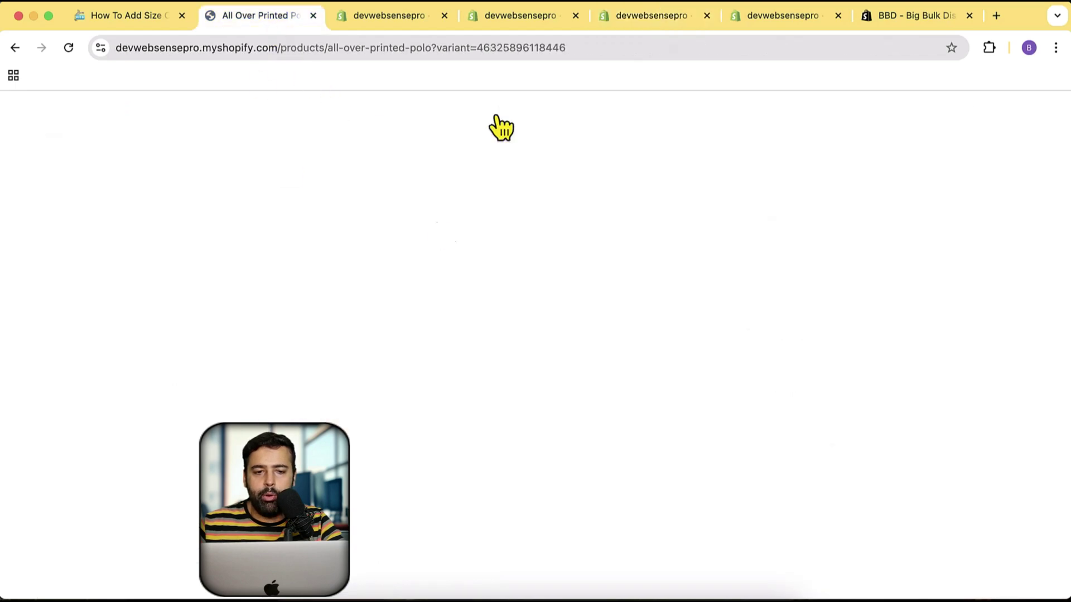
scroll(737, 308, down, 3)
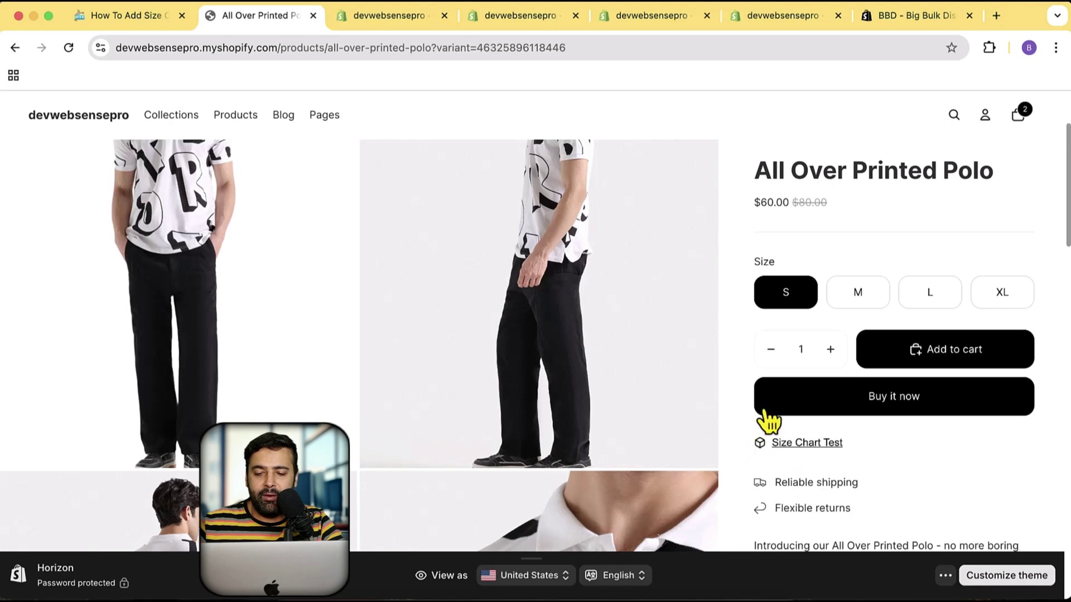
scroll(694, 157, up, 3)
click(650, 17)
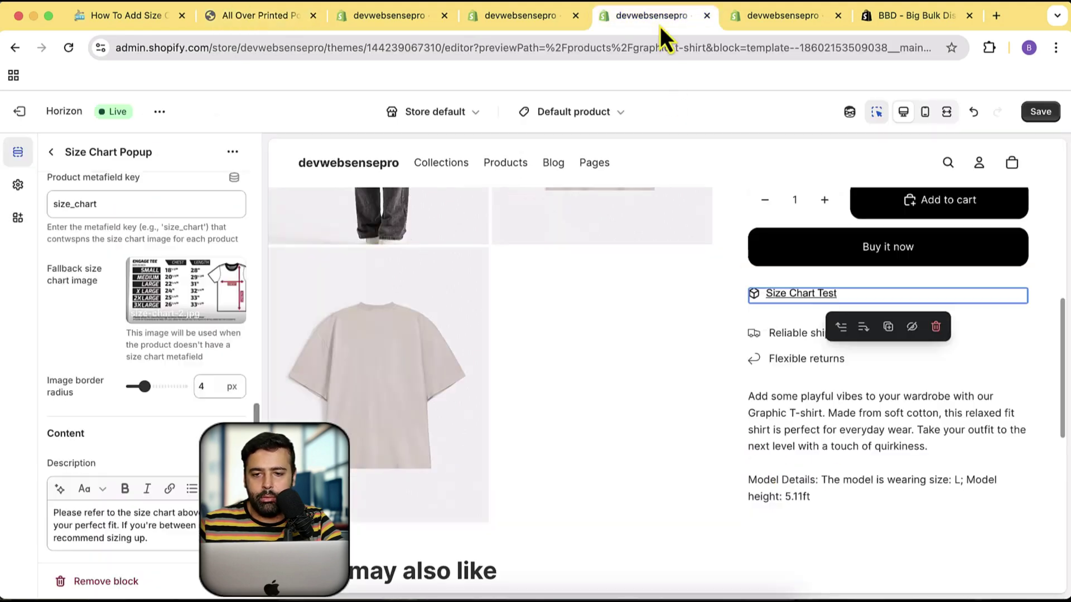
click(750, 16)
click(639, 17)
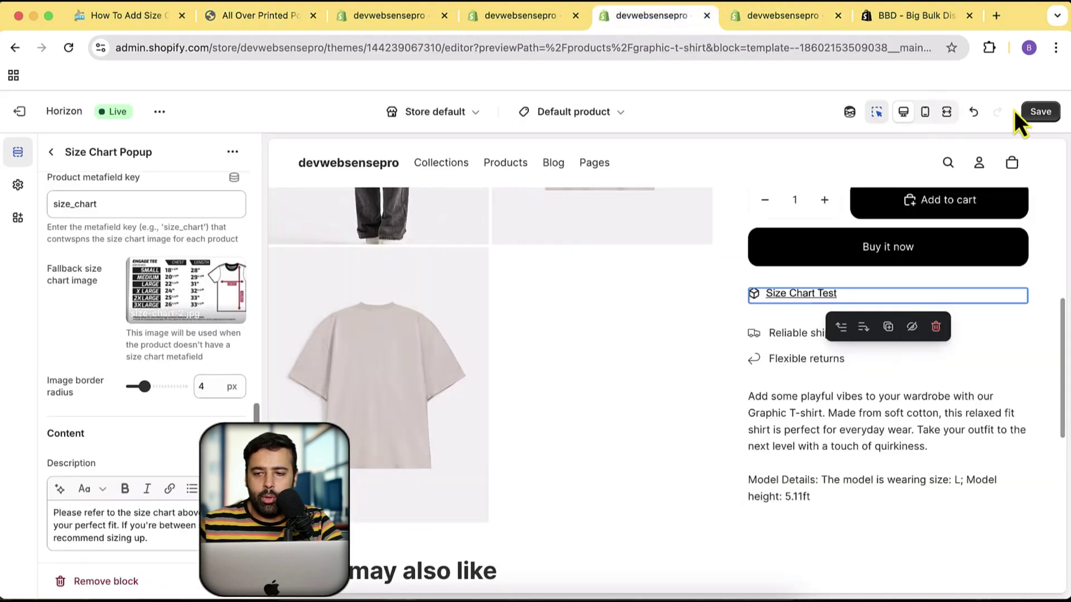
click(1036, 111)
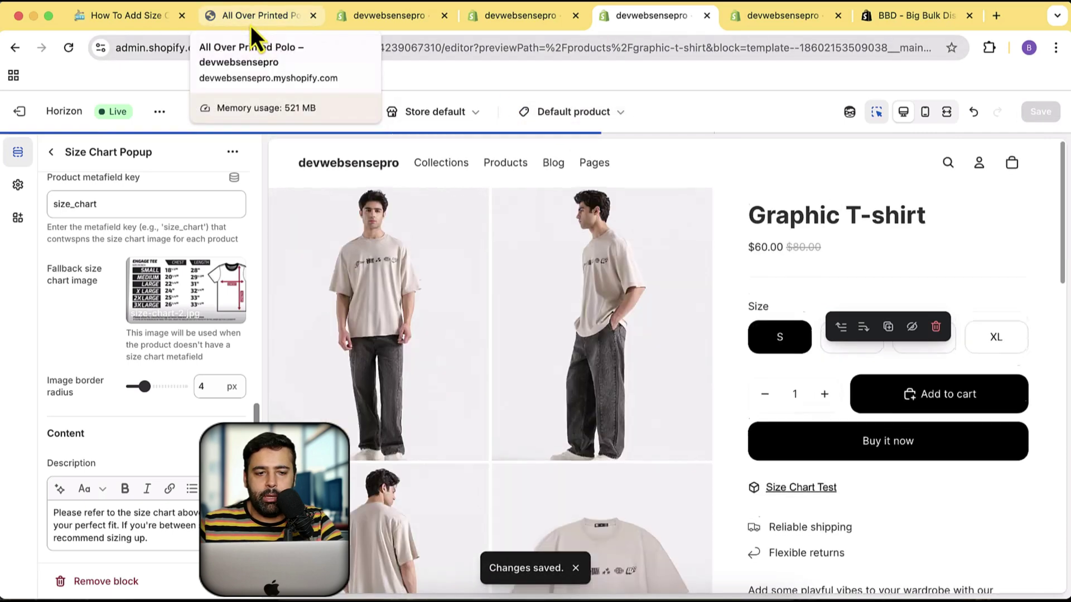
click(250, 23)
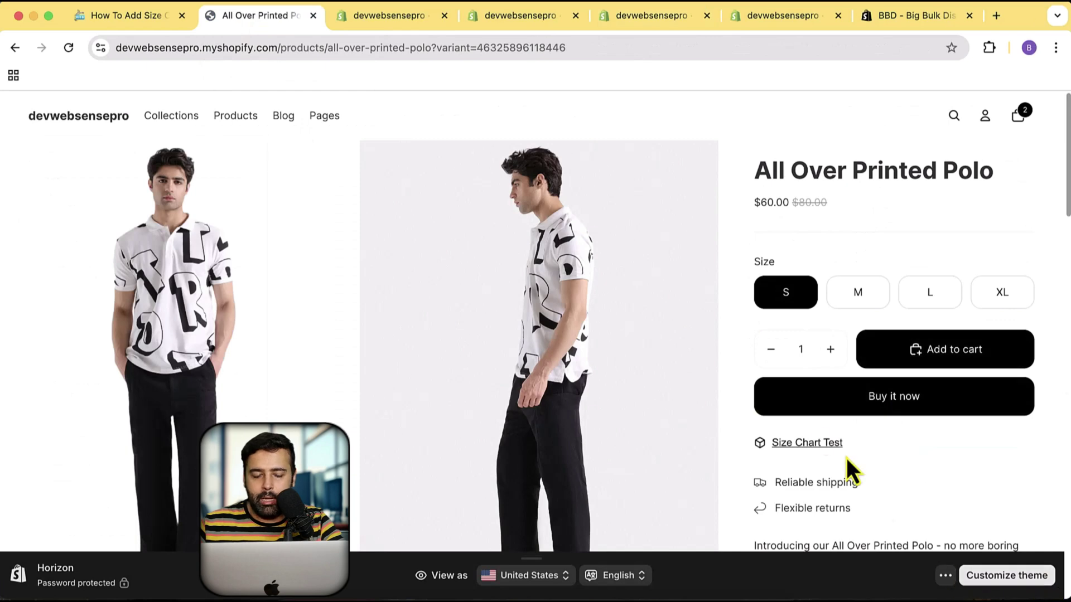
- Open Leather Case for AirPods from home and check its Size Chart Test popup shows the fallback chart
click(89, 119)
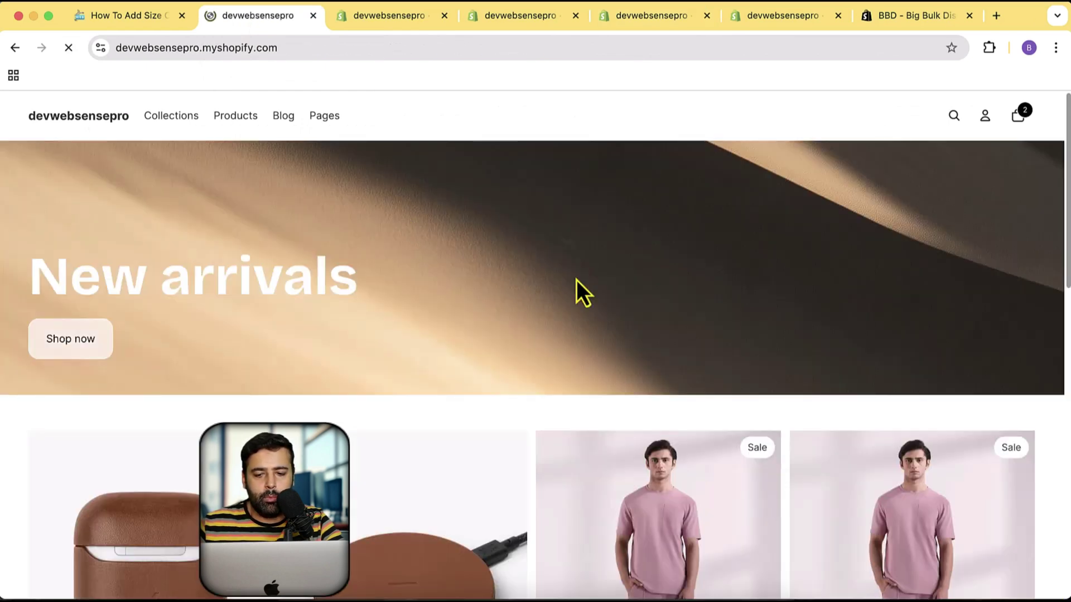
scroll(614, 251, down, 5)
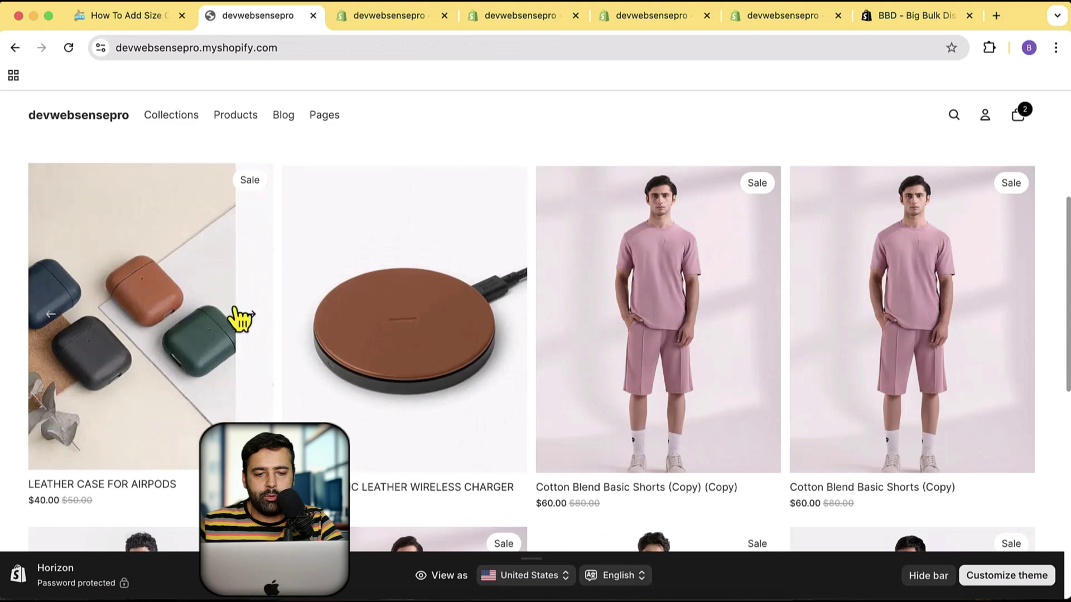
click(240, 314)
click(167, 280)
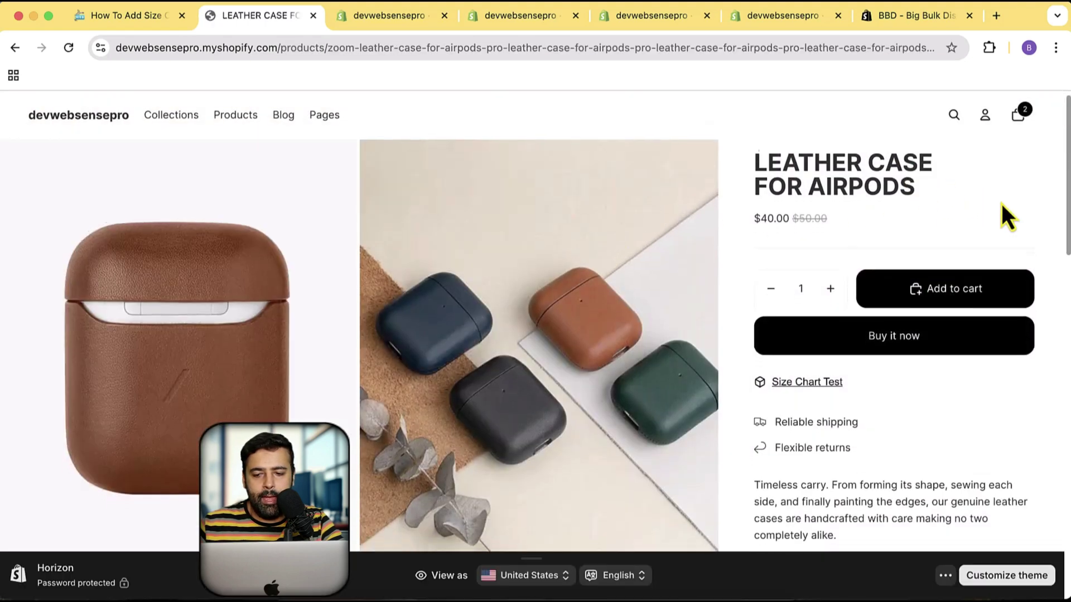
click(809, 391)
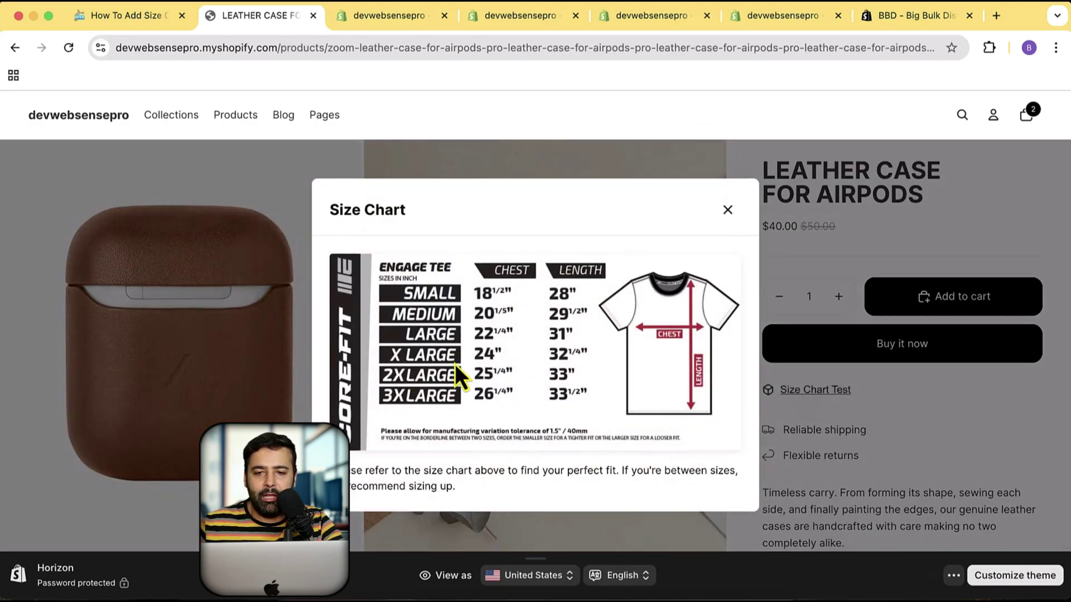
click(553, 25)
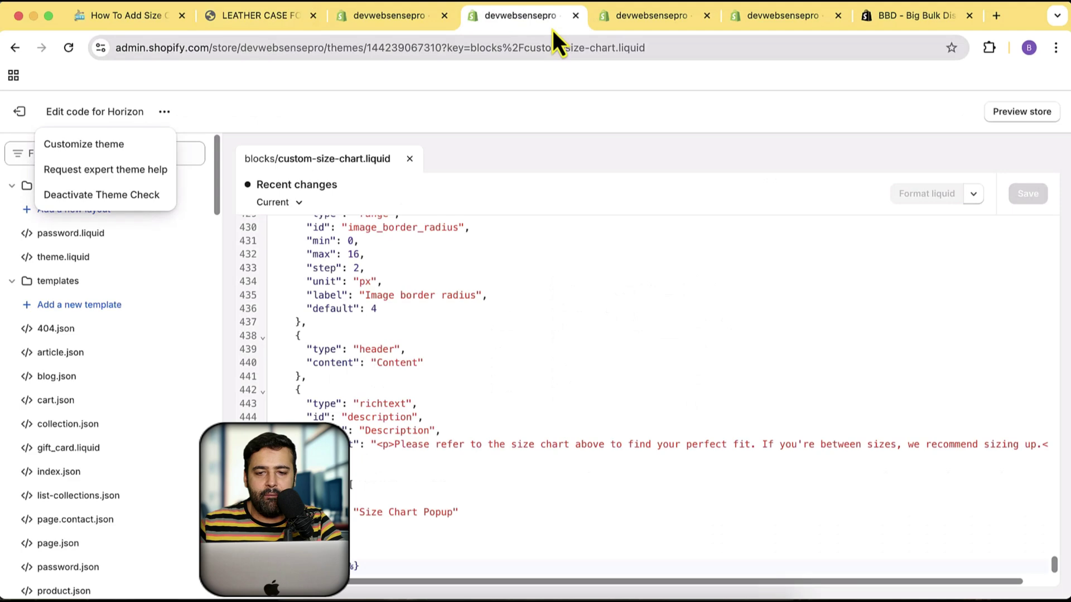
- Review the Size Chart Popup settings, highlighting the size_chart metafield key beside the Engage Tee fallback image
click(607, 22)
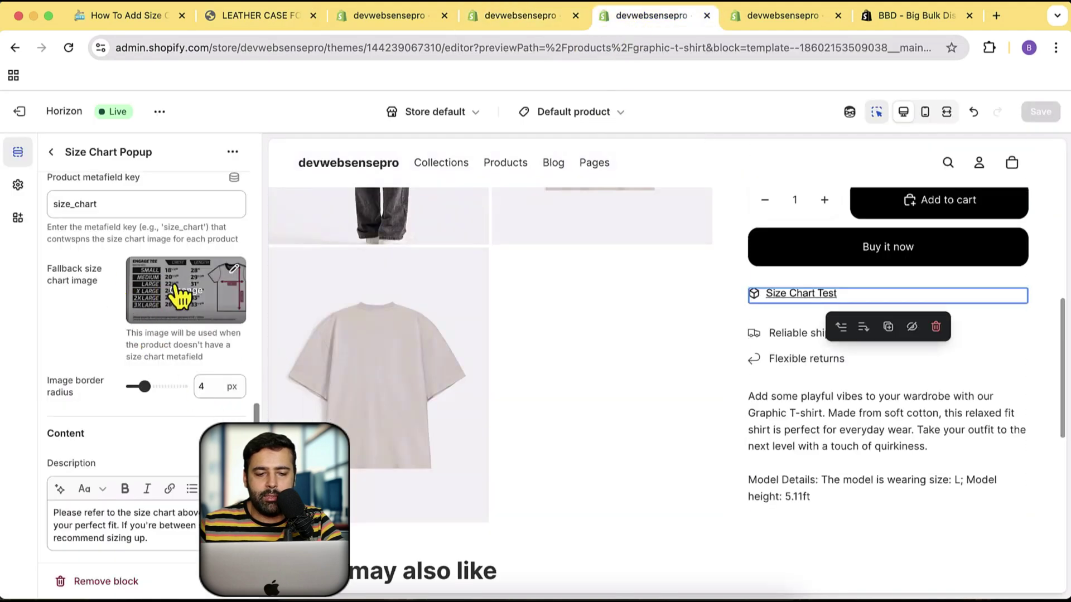
scroll(190, 373, up, 3)
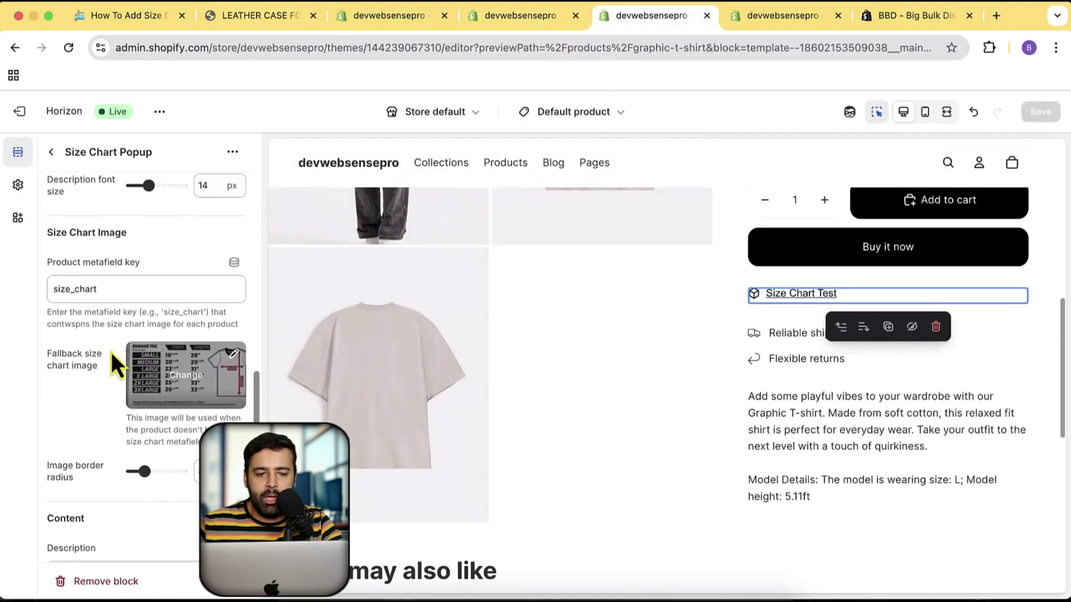
drag(98, 289, 50, 288)
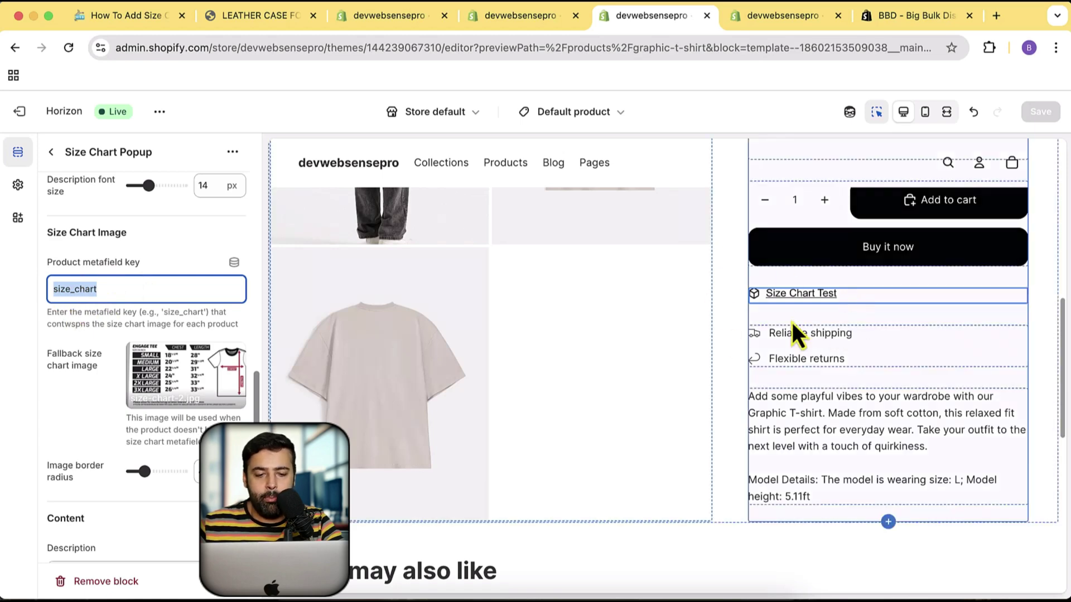
drag(119, 289, 61, 289)
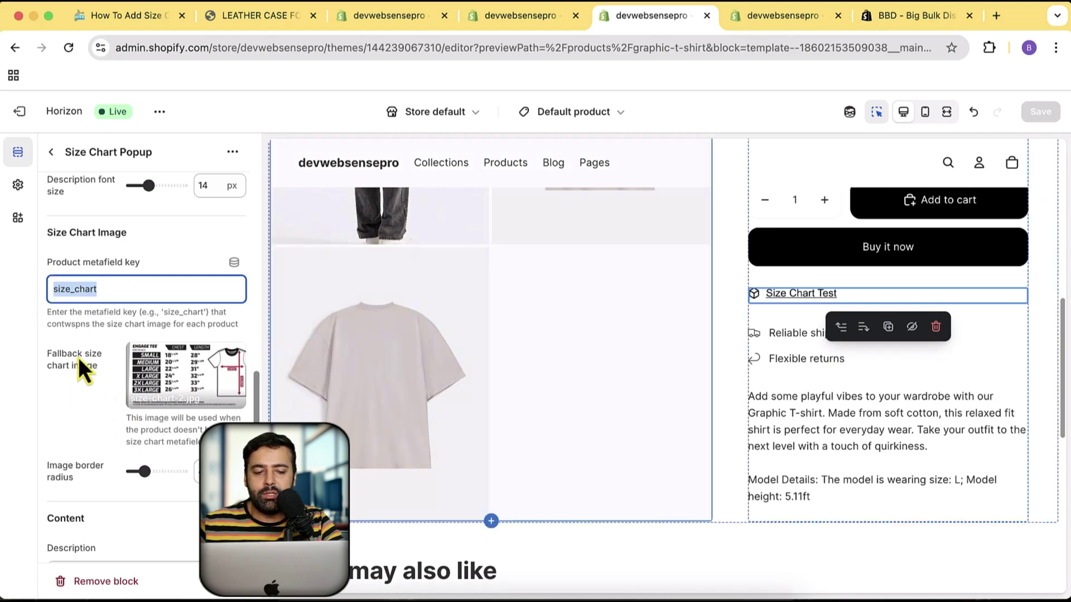